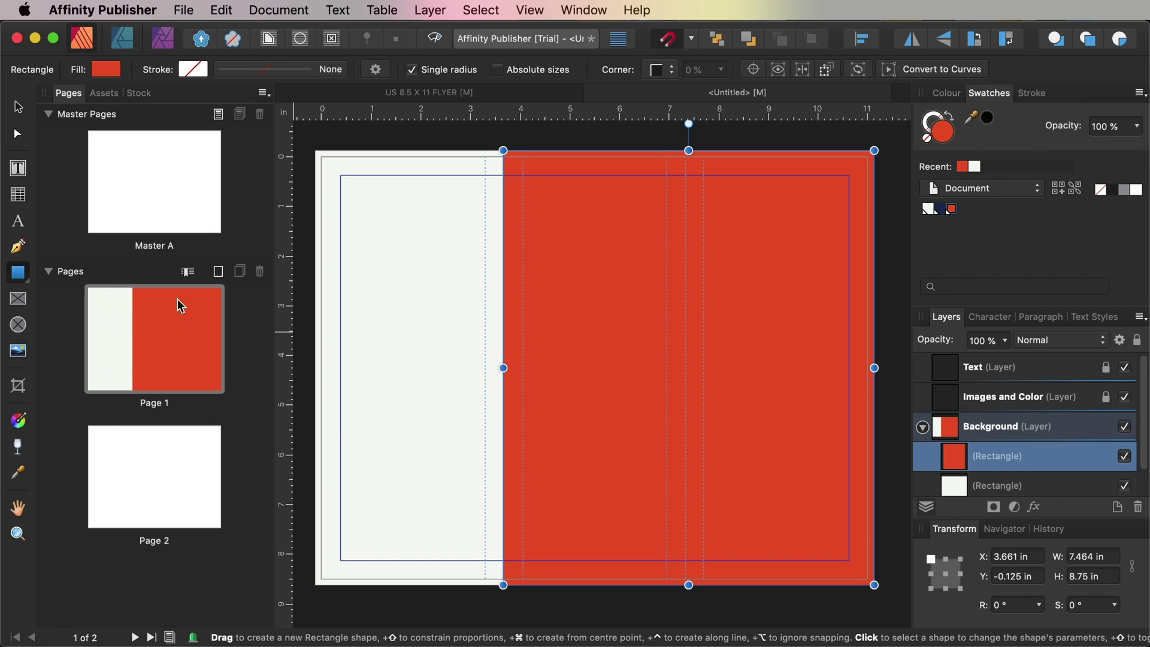
# Step: Draw a frame across the lower half of the left and middle panels on Page 1
pyautogui.moveTo(316, 584); pyautogui.dragTo(686, 368)
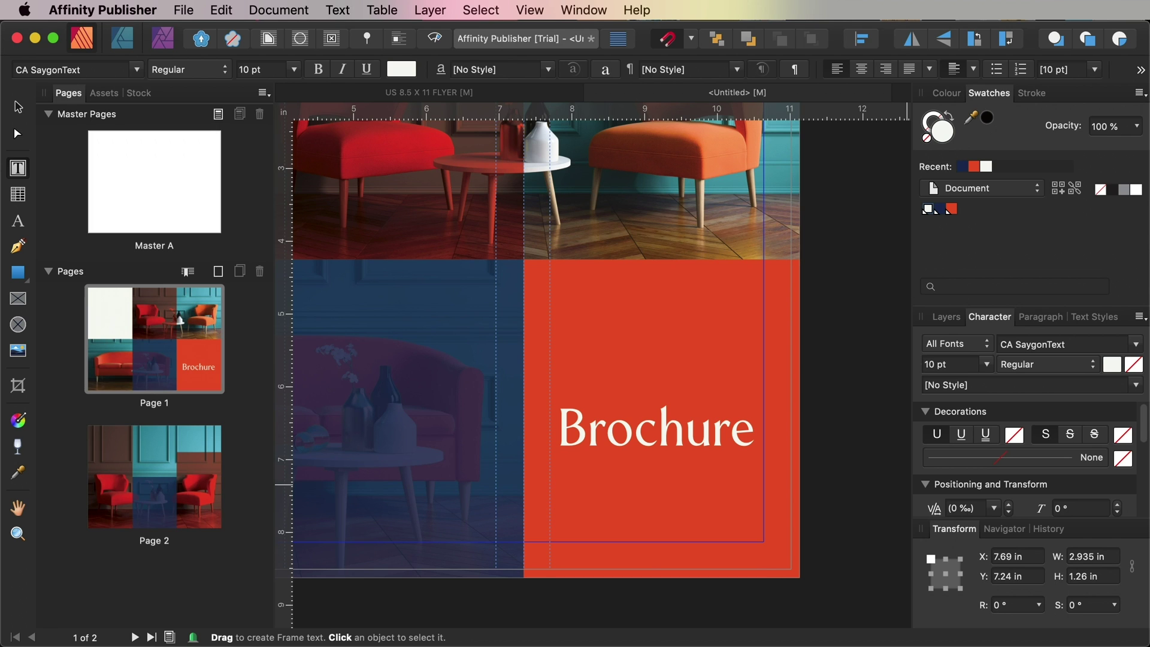
# Step: Enter the subheading "TRI FOLD BROCHURE SUBHEADING HERE" below the Brochure title and shift its text up closer to the title
pyautogui.write('TRI FOLD BROCHURE SUBHEADING HERE')
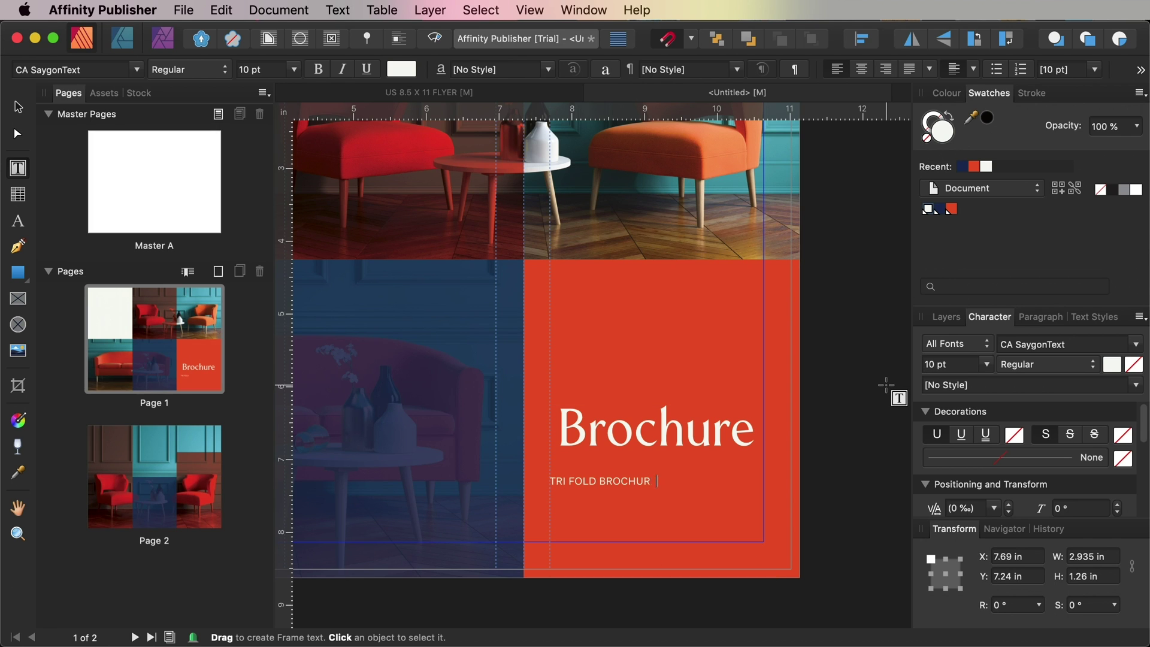
pyautogui.click(756, 485)
pyautogui.moveTo(756, 485); pyautogui.dragTo(548, 488)
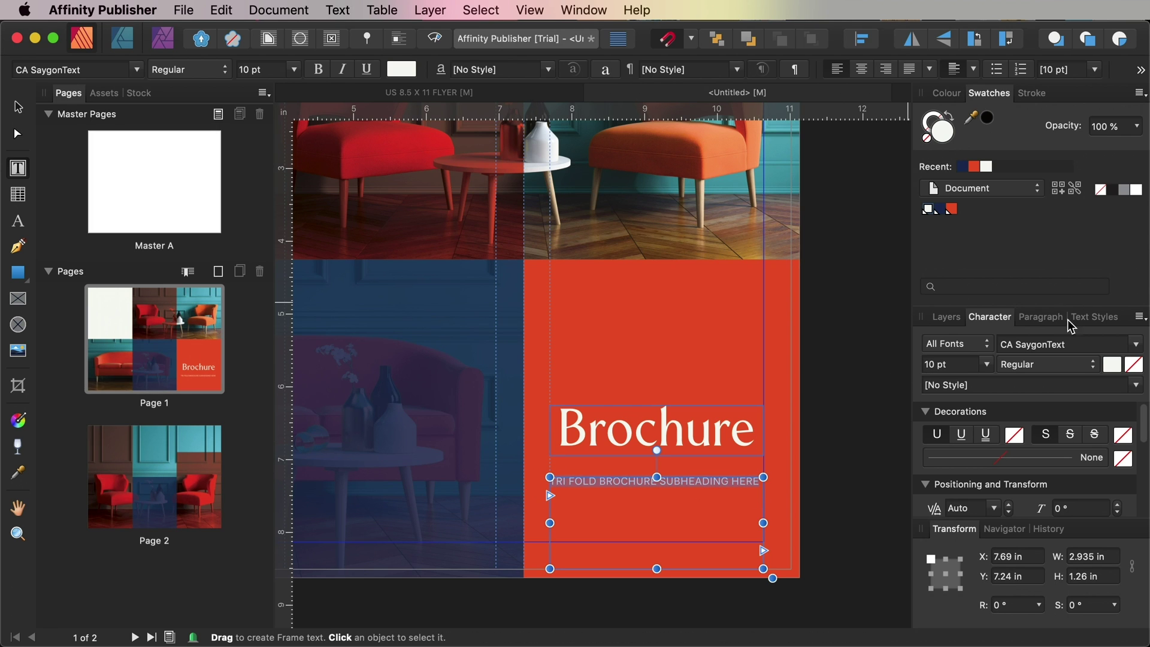
pyautogui.click(1040, 317)
pyautogui.moveTo(657, 557); pyautogui.dragTo(659, 468)
# Step: Draw a text frame about 2.9 by 1.16 in near the top of the navy panel and search the fonts for MOND
pyautogui.hscroll(-3, 775, 367)
pyautogui.hscroll(-3, 775, 367)
pyautogui.moveTo(419, 283); pyautogui.dragTo(631, 368)
pyautogui.click(989, 317)
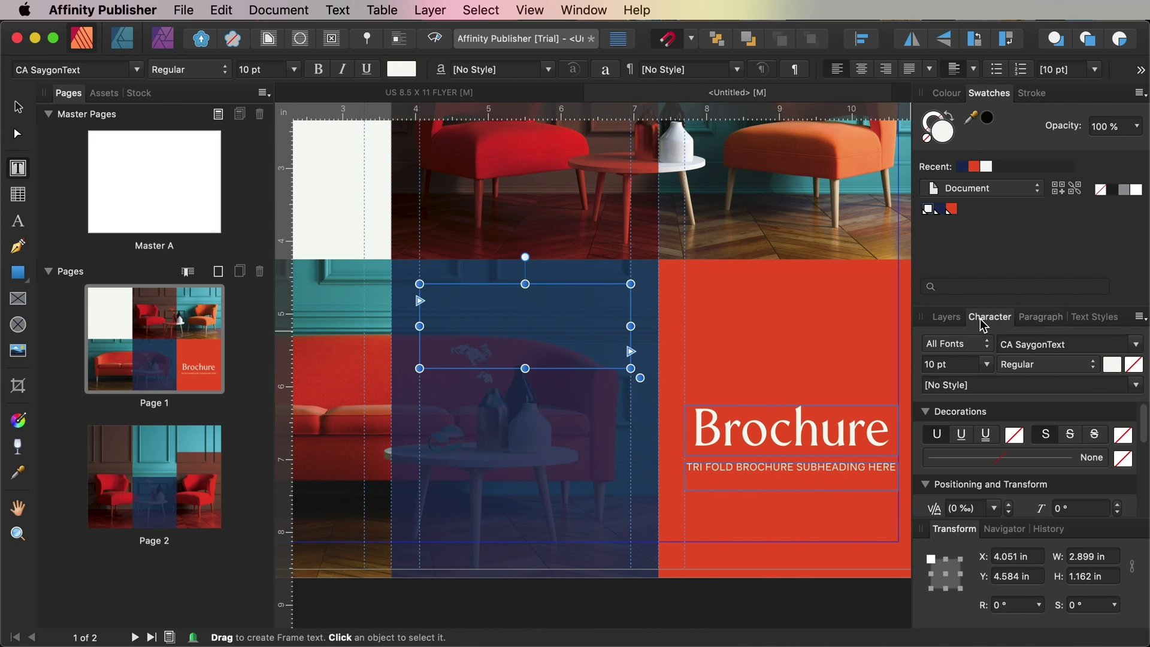
pyautogui.click(1072, 342)
pyautogui.write('MOND')
pyautogui.click(952, 385)
pyautogui.click(924, 364)
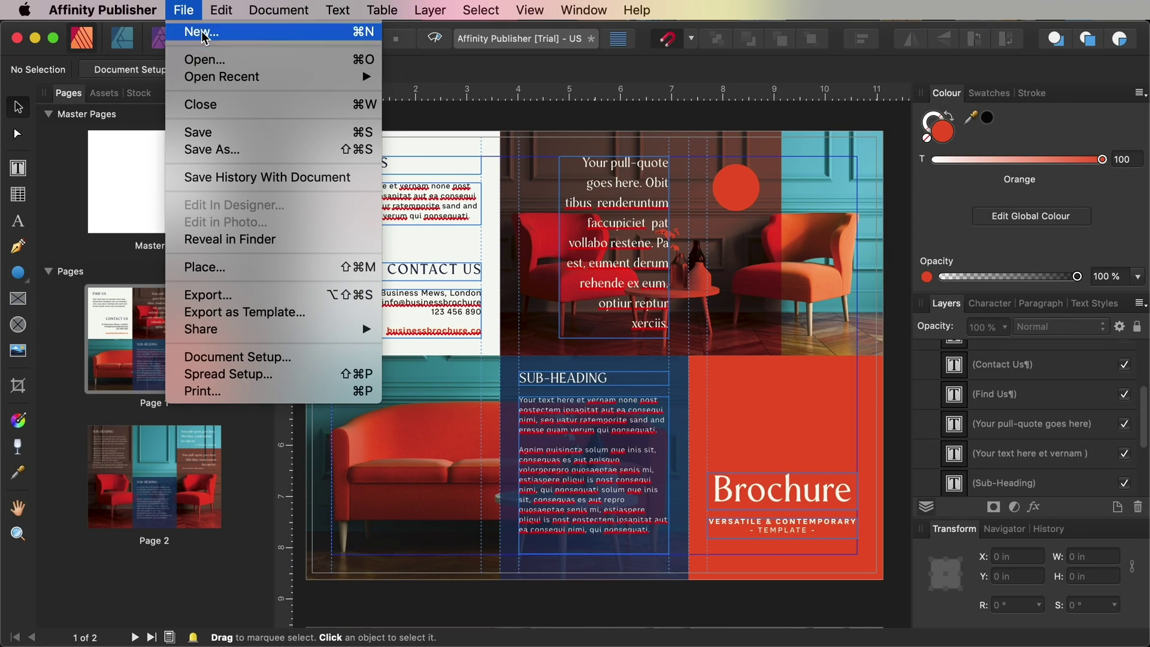
# Step: Start a new landscape document 11 in wide by 8.5 in high, in inches, with 2 pages
pyautogui.click(202, 34)
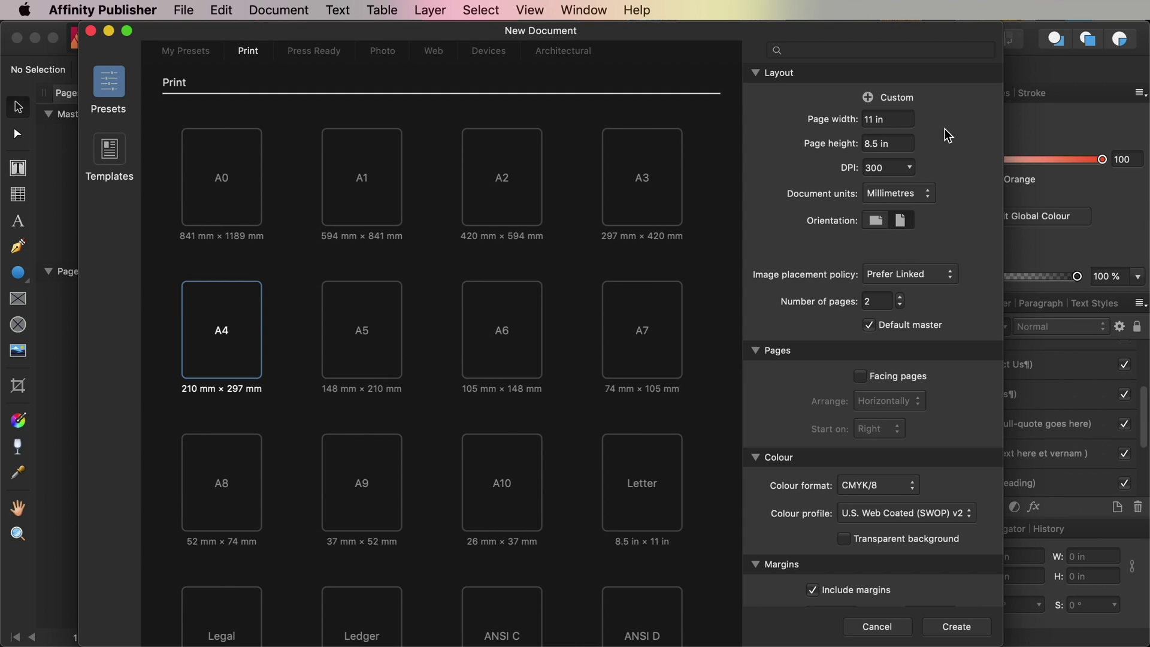
pyautogui.click(875, 120)
pyautogui.press('Tab')
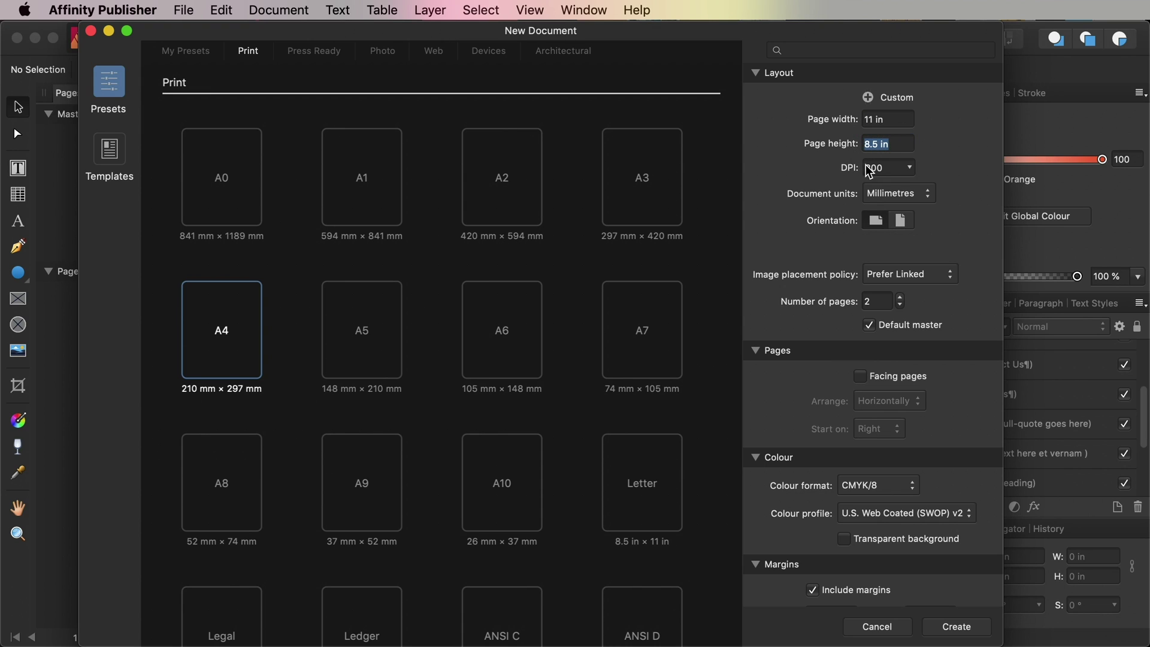
pyautogui.click(863, 303)
pyautogui.scroll(-5, 948, 306)
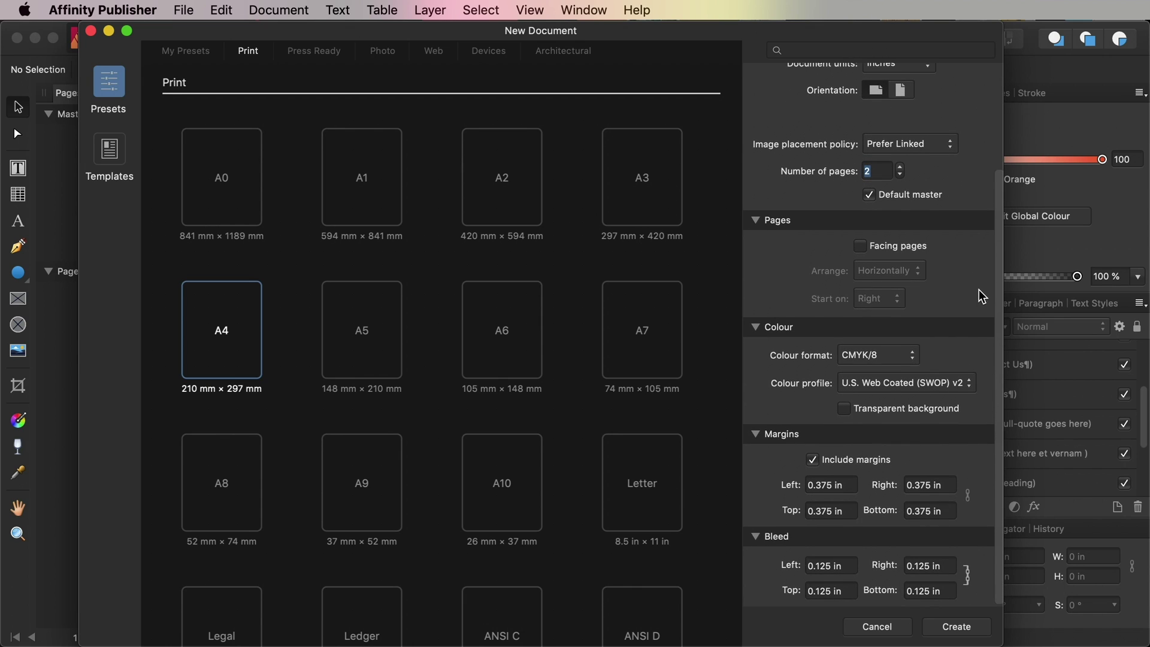
# Step: Set all margins to 0.375 in and all bleeds to 0.125 in, and create the document
pyautogui.click(782, 434)
pyautogui.click(755, 515)
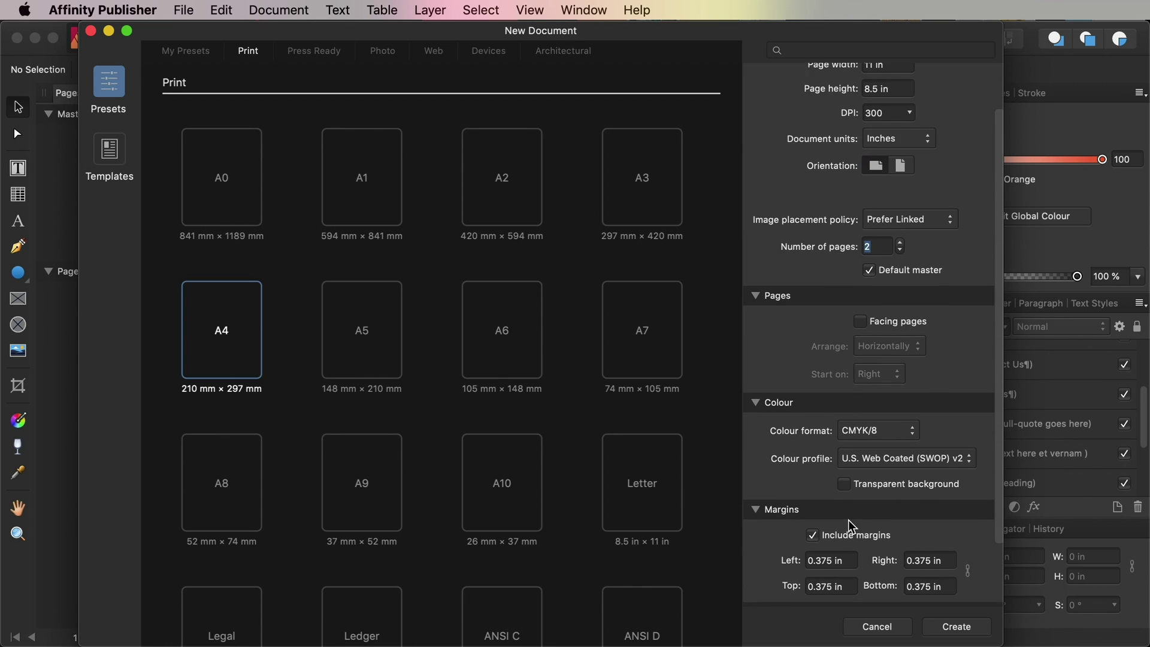
pyautogui.click(834, 533)
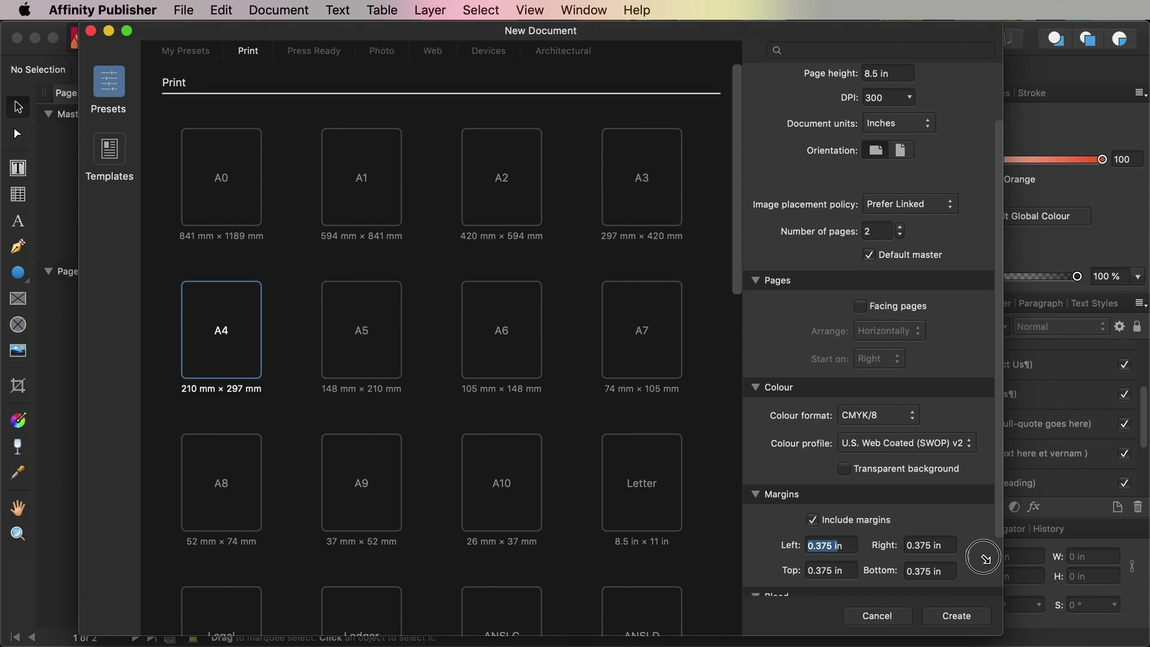
pyautogui.scroll(-3, 978, 482)
pyautogui.click(823, 554)
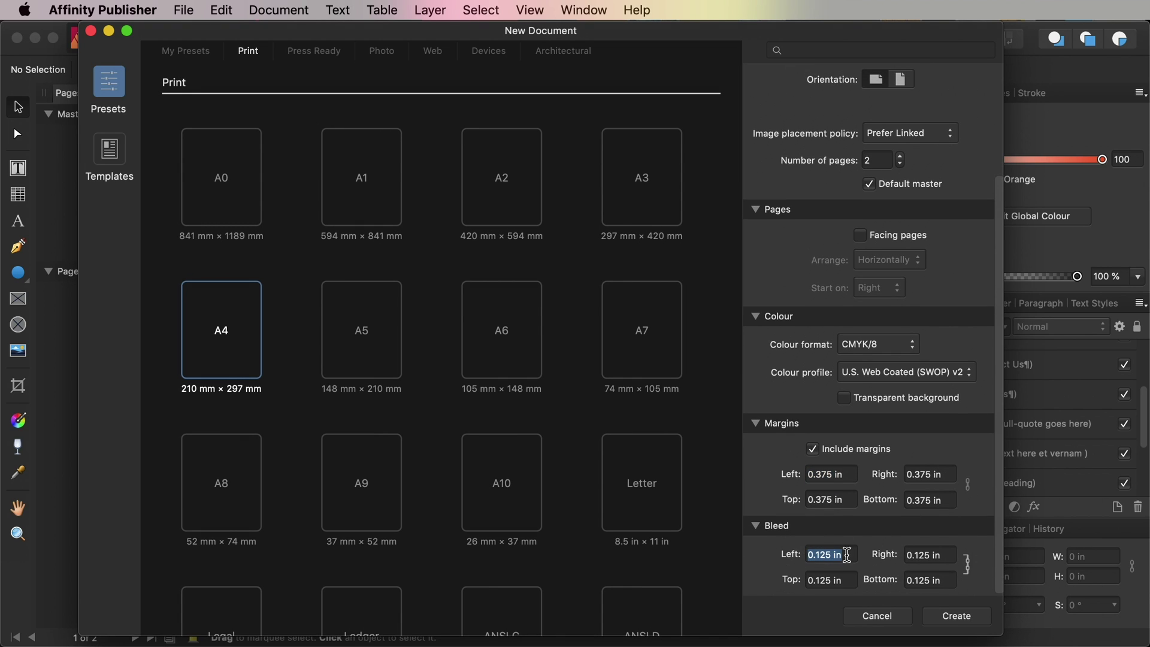
pyautogui.click(957, 617)
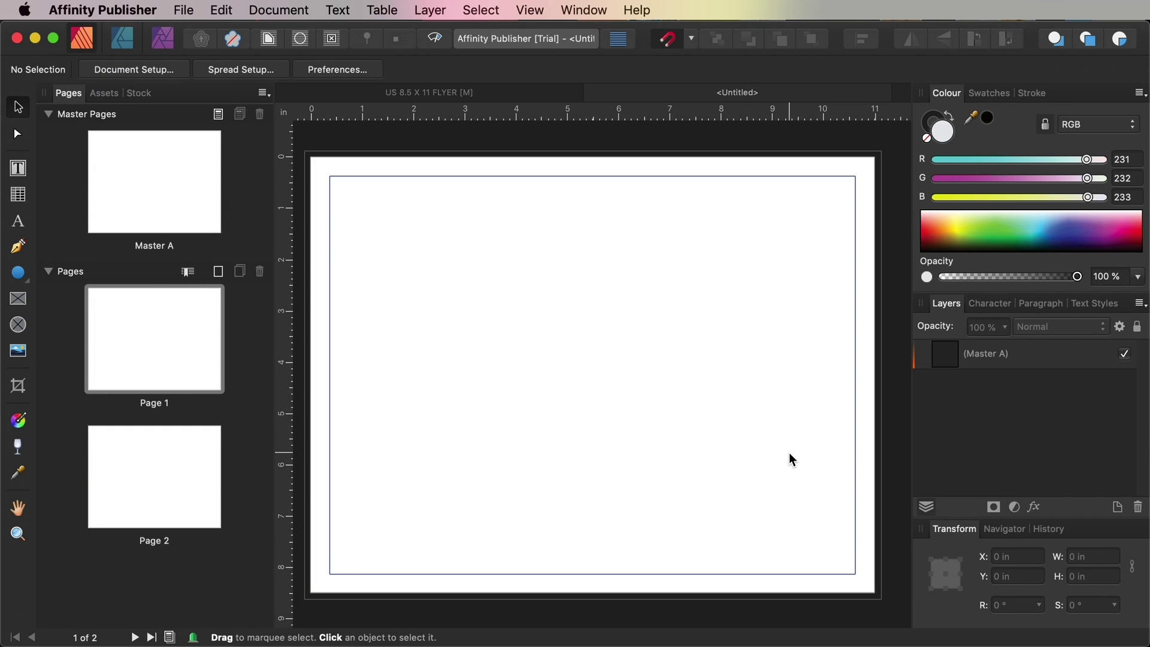
# Step: Open Master A and place vertical fold guides at about 3.66 in and 7.33 in to divide it into three panels
pyautogui.click(531, 11)
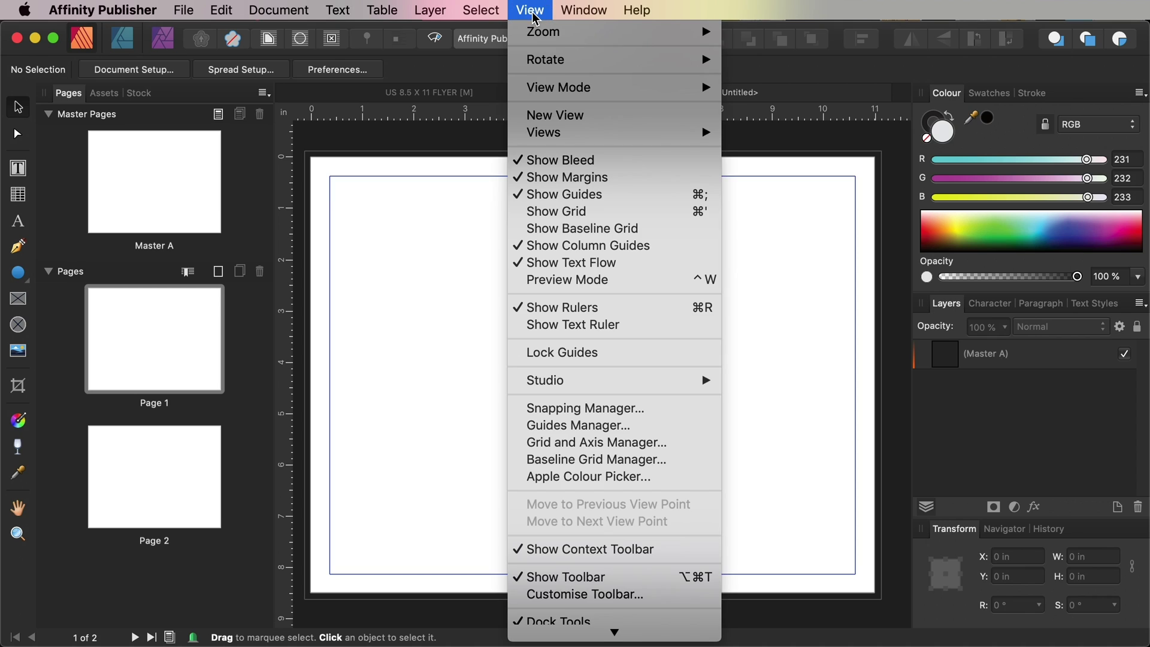
pyautogui.click(770, 217)
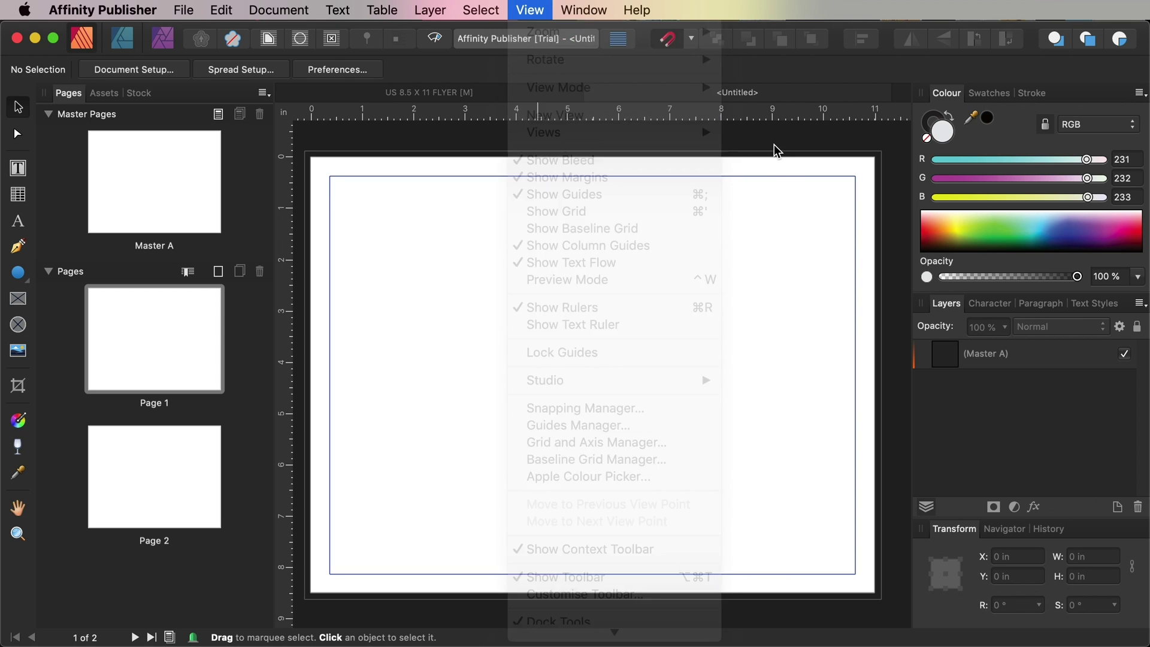
pyautogui.doubleClick(165, 210)
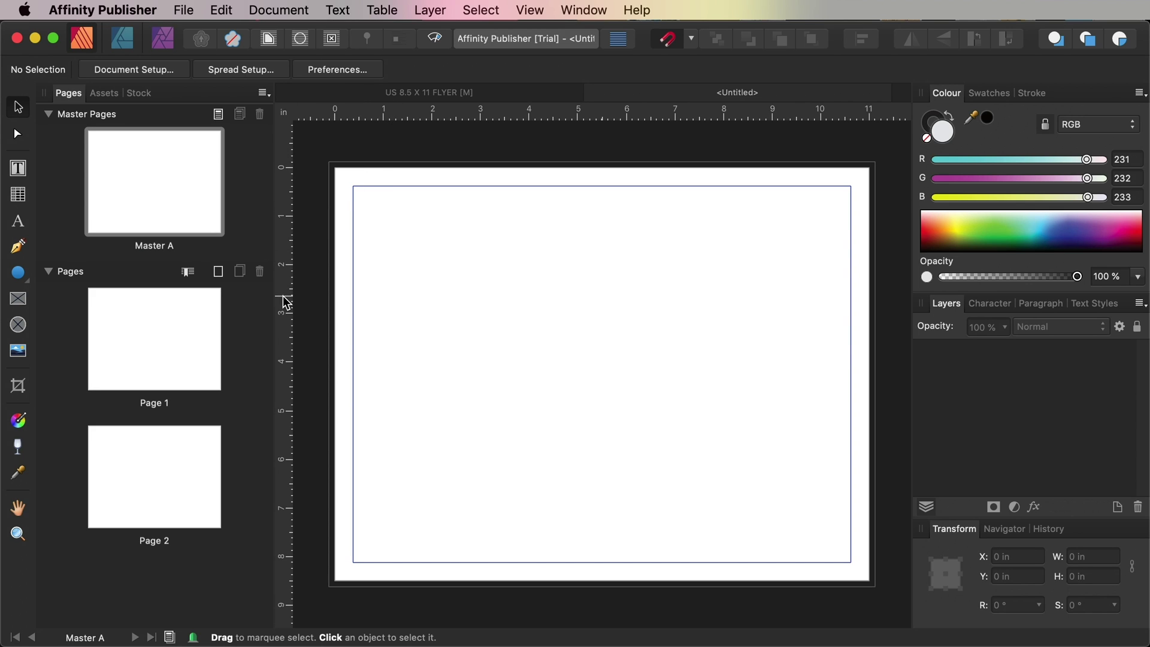
pyautogui.moveTo(287, 302); pyautogui.dragTo(512, 295)
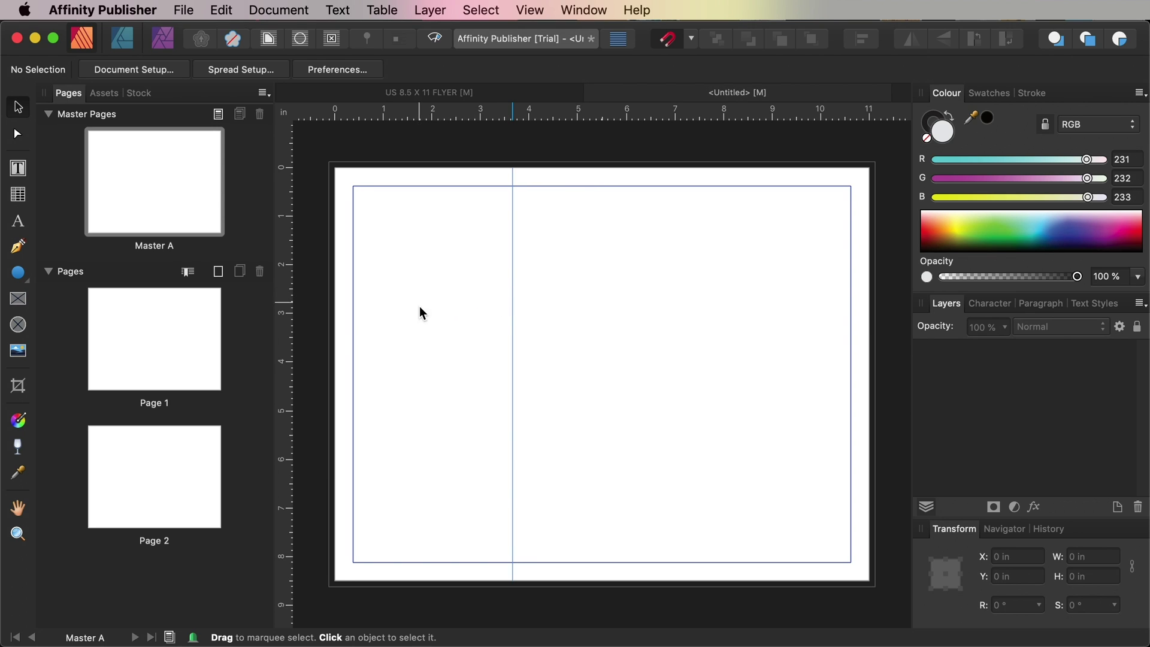
pyautogui.moveTo(287, 353); pyautogui.dragTo(691, 345)
# Step: Place vertical margin guides on both sides of each fold, at about 3.3, 4.05, 6.95 and 7.69 in
pyautogui.moveTo(292, 342); pyautogui.dragTo(531, 360)
pyautogui.moveTo(291, 357); pyautogui.dragTo(672, 360)
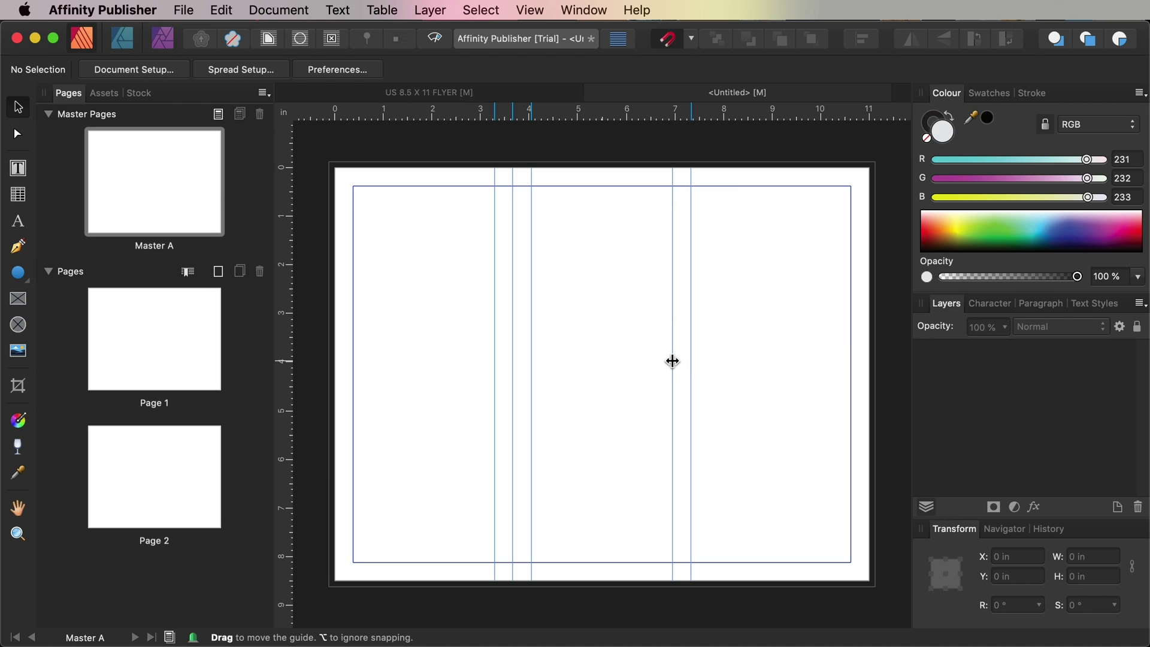
pyautogui.moveTo(289, 381); pyautogui.dragTo(708, 378)
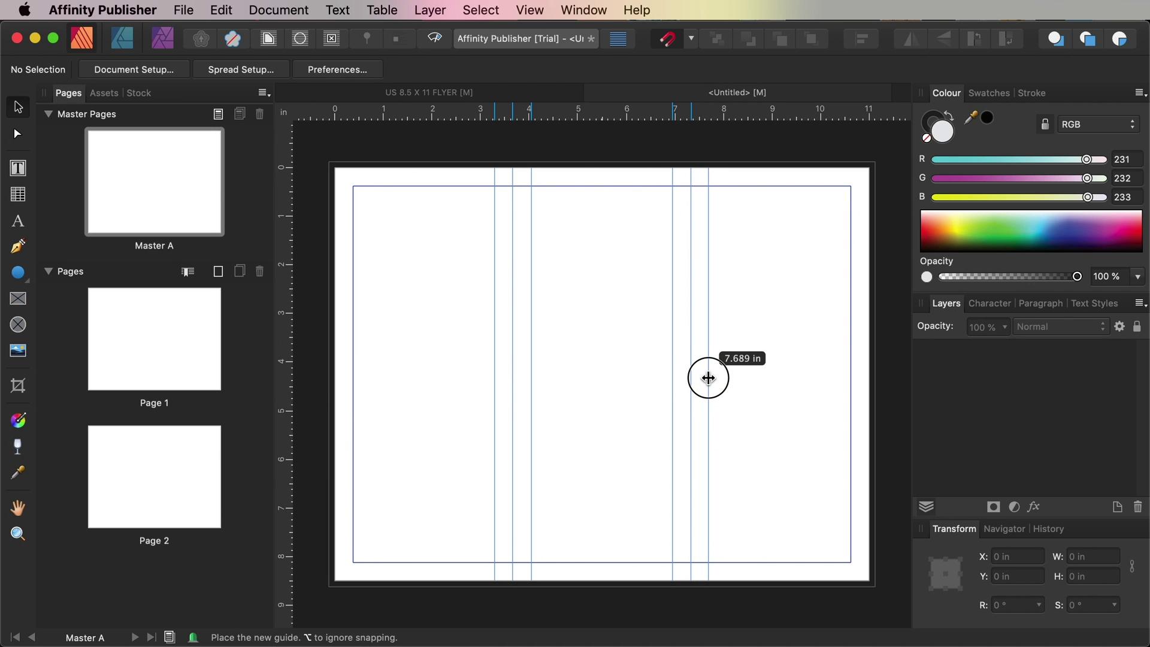
pyautogui.moveTo(708, 378); pyautogui.dragTo(709, 377)
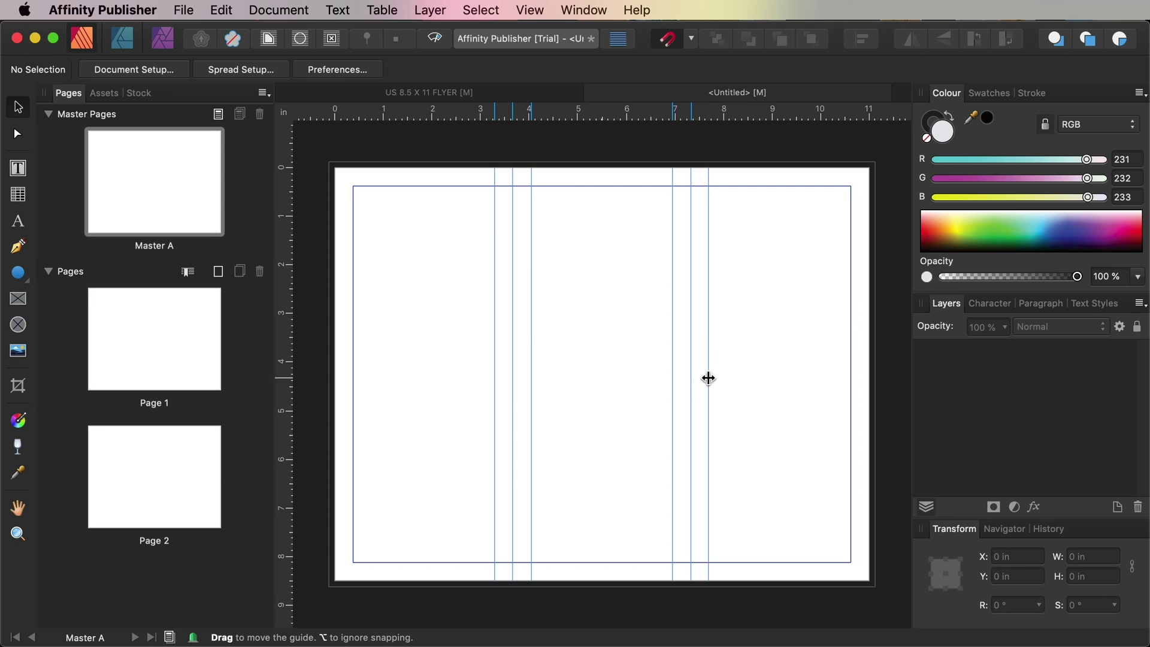
# Step: Add a global colour named Off White with CMYK values 3, 1, 4, 0
pyautogui.click(989, 92)
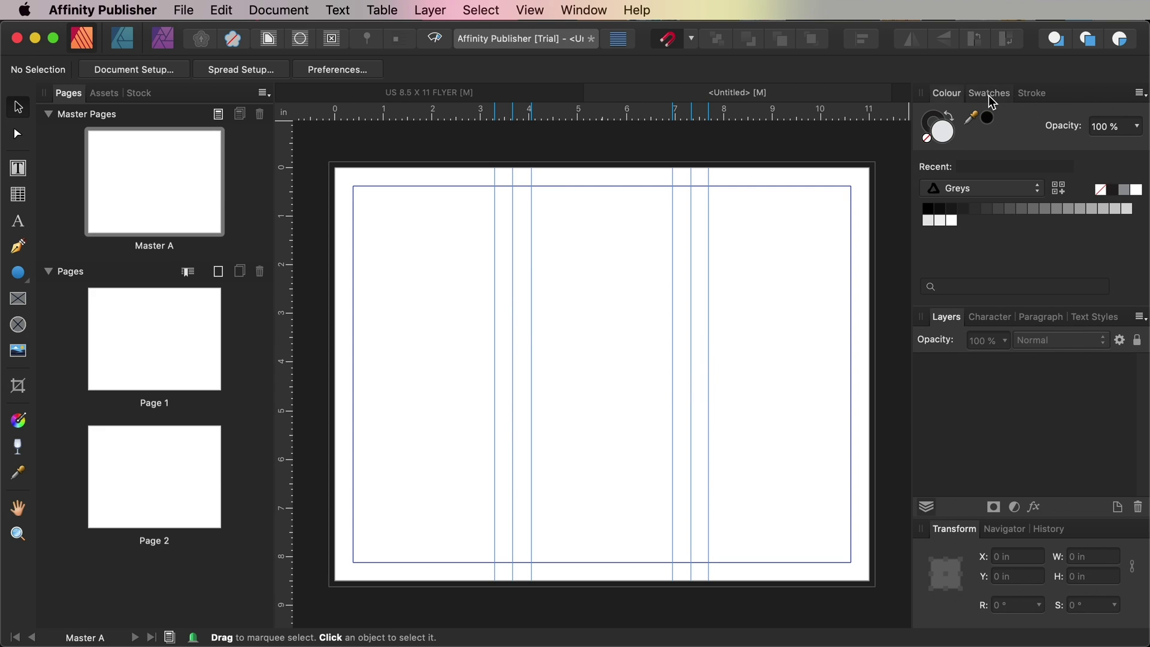
pyautogui.click(1139, 93)
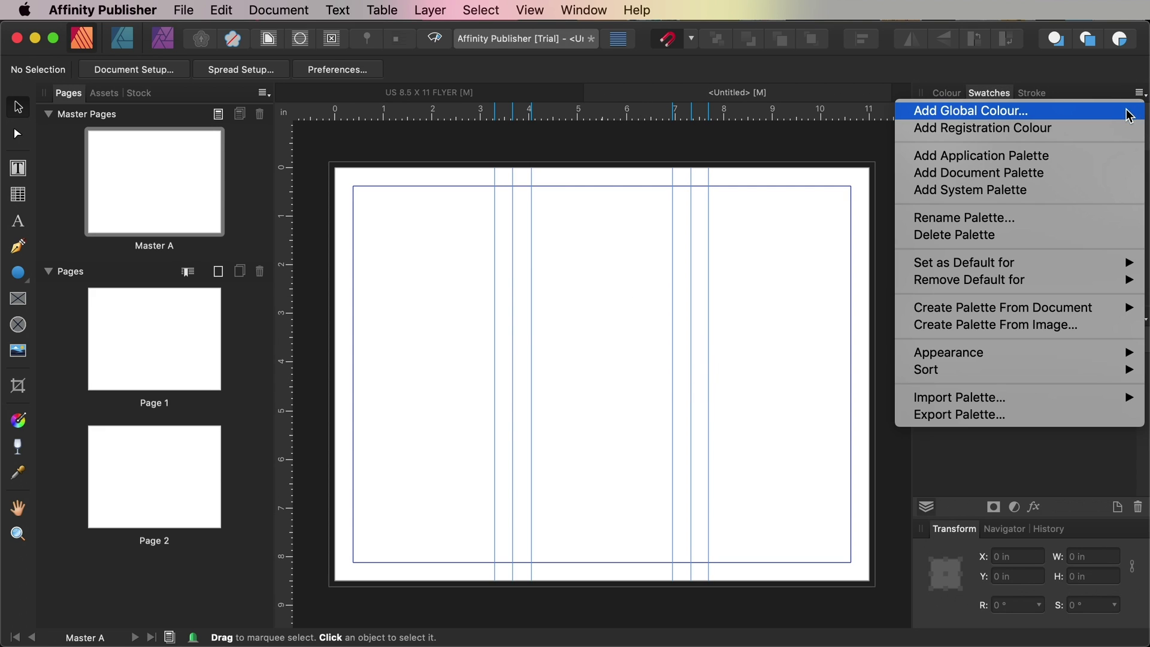
pyautogui.click(1122, 110)
pyautogui.write('Off White')
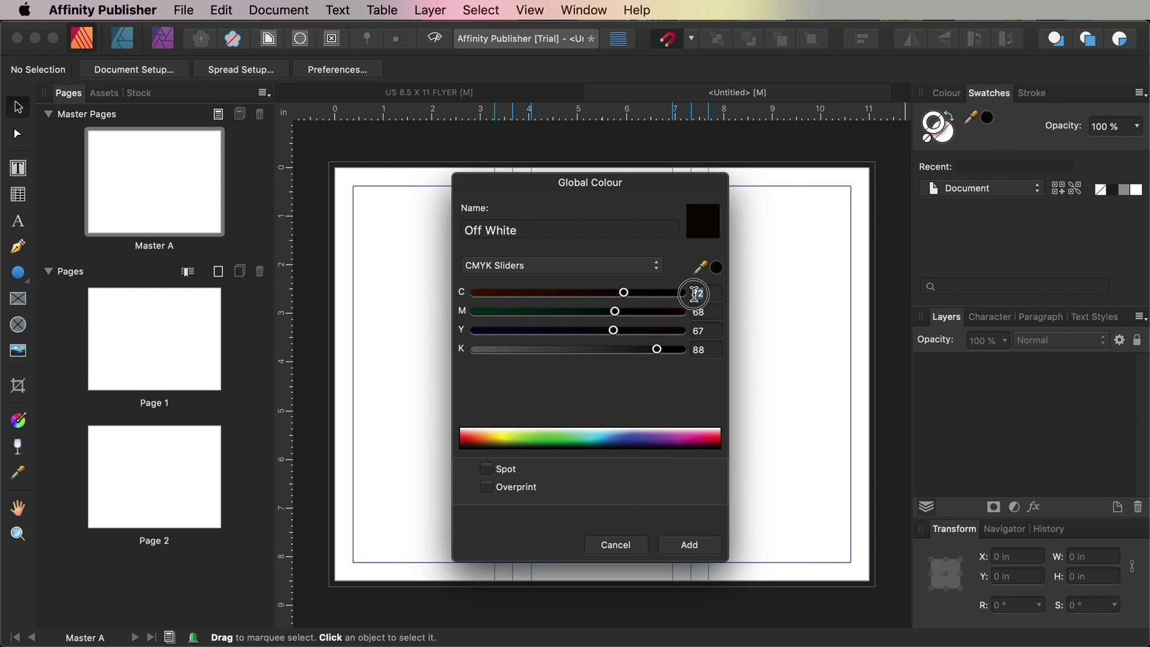
pyautogui.click(704, 293)
pyautogui.write('3')
pyautogui.click(705, 311)
pyautogui.write('1')
pyautogui.click(707, 332)
pyautogui.write('4')
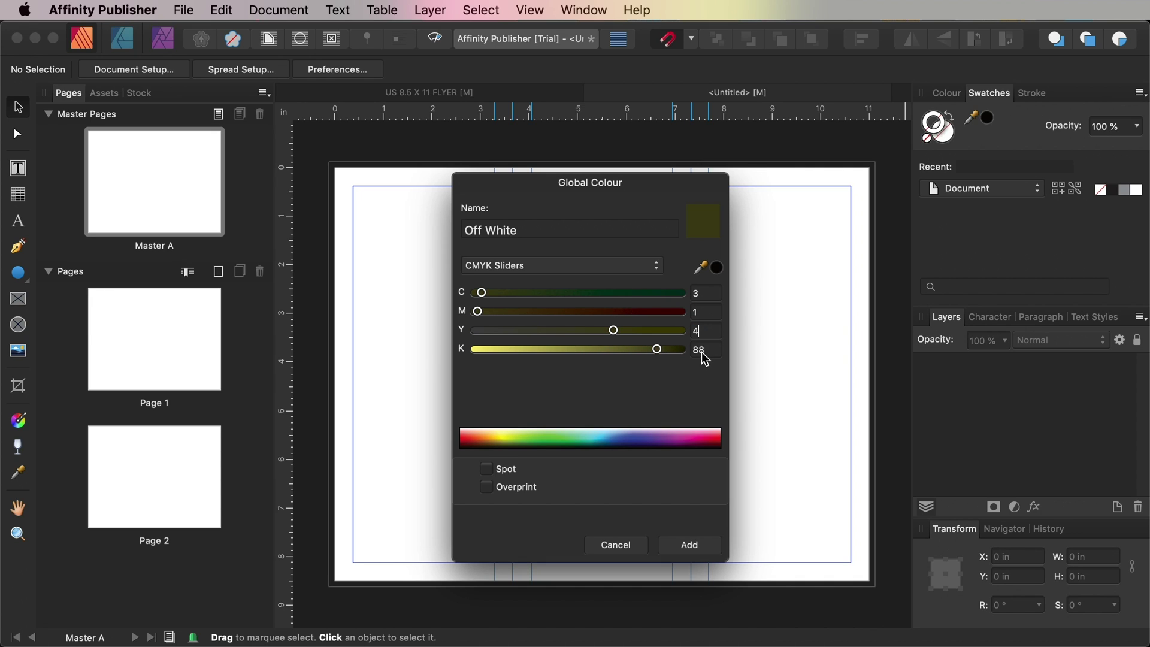
pyautogui.click(690, 352)
pyautogui.write('0')
pyautogui.click(708, 332)
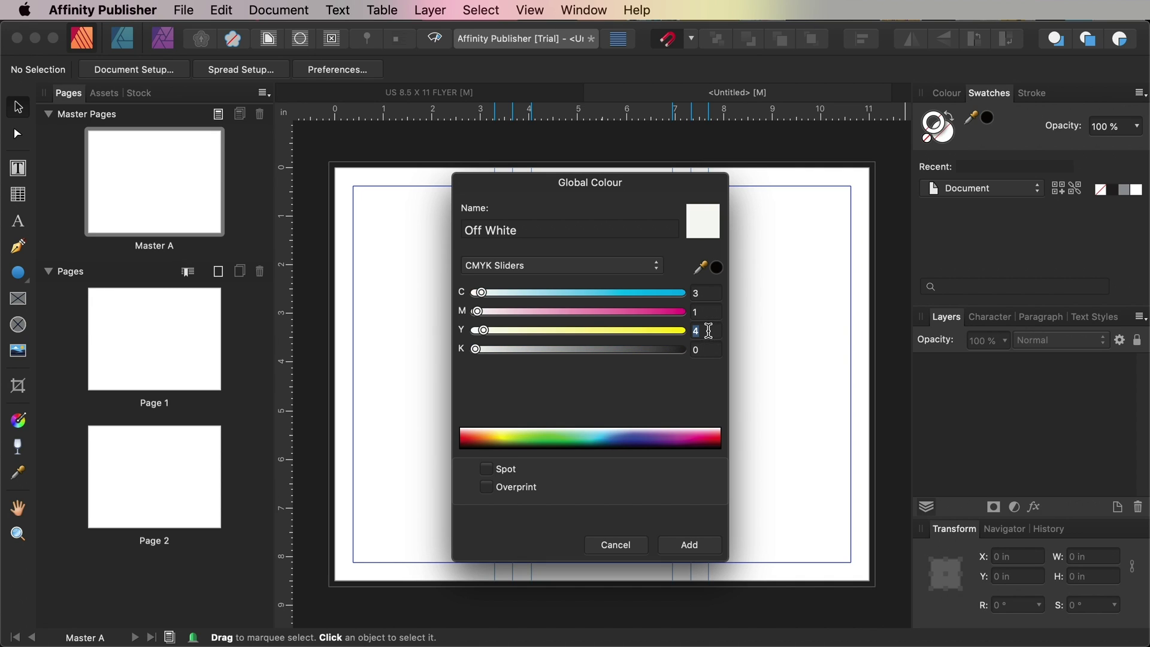
pyautogui.click(689, 545)
# Step: Add a global colour named Navy with CMYK values 100, 89, 39, 32
pyautogui.click(1141, 93)
pyautogui.click(1078, 149)
pyautogui.write('Navy')
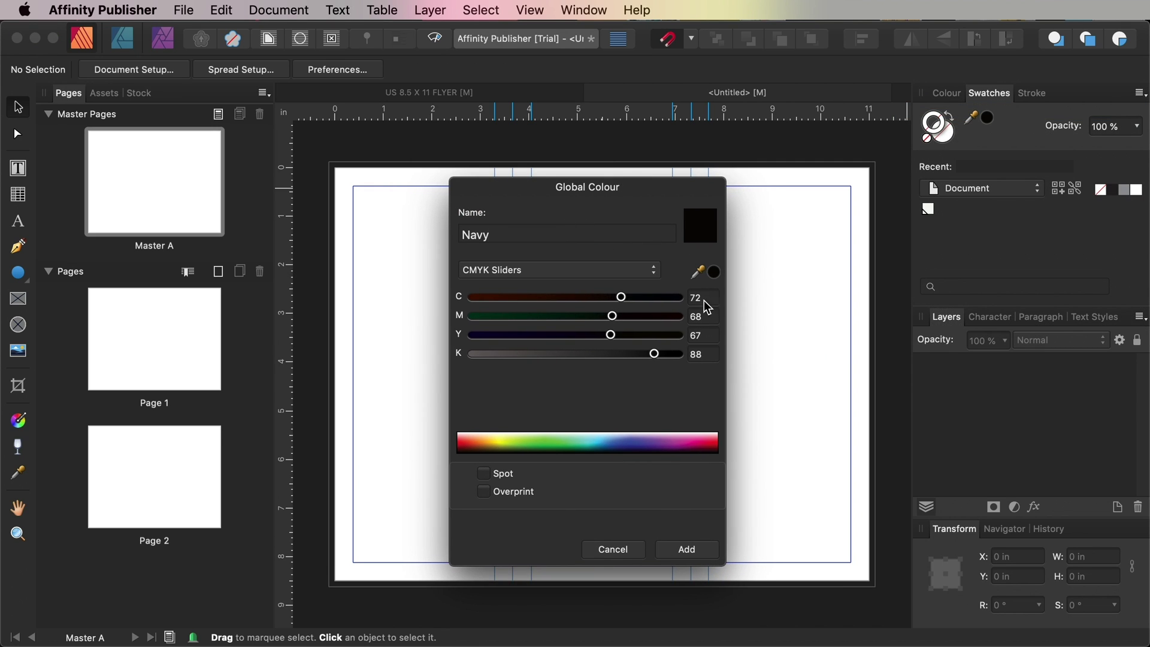
pyautogui.click(705, 299)
pyautogui.write('100')
pyautogui.click(687, 317)
pyautogui.write('89')
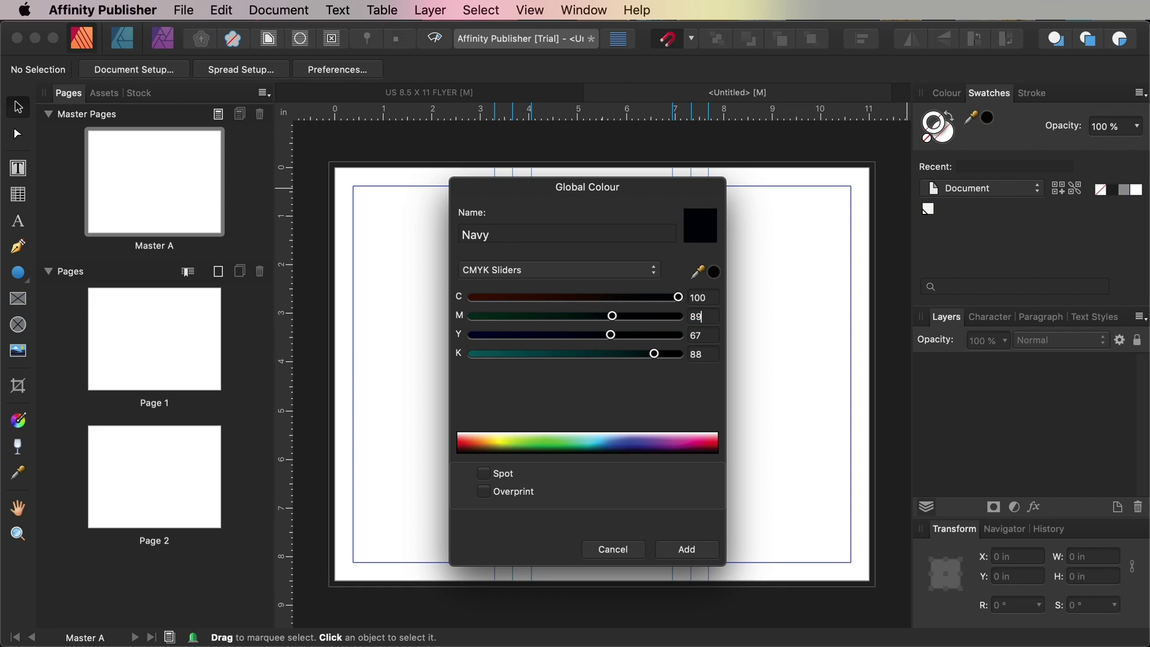
pyautogui.click(704, 335)
pyautogui.write('39')
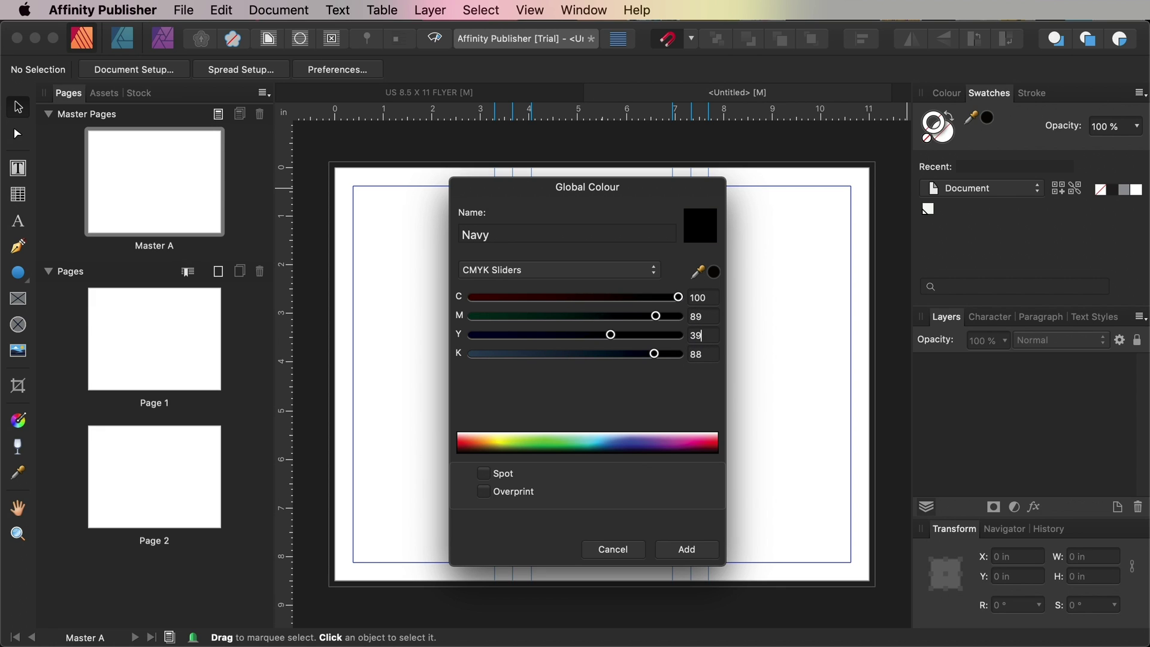
pyautogui.click(690, 356)
pyautogui.write('31')
pyautogui.press('Return')
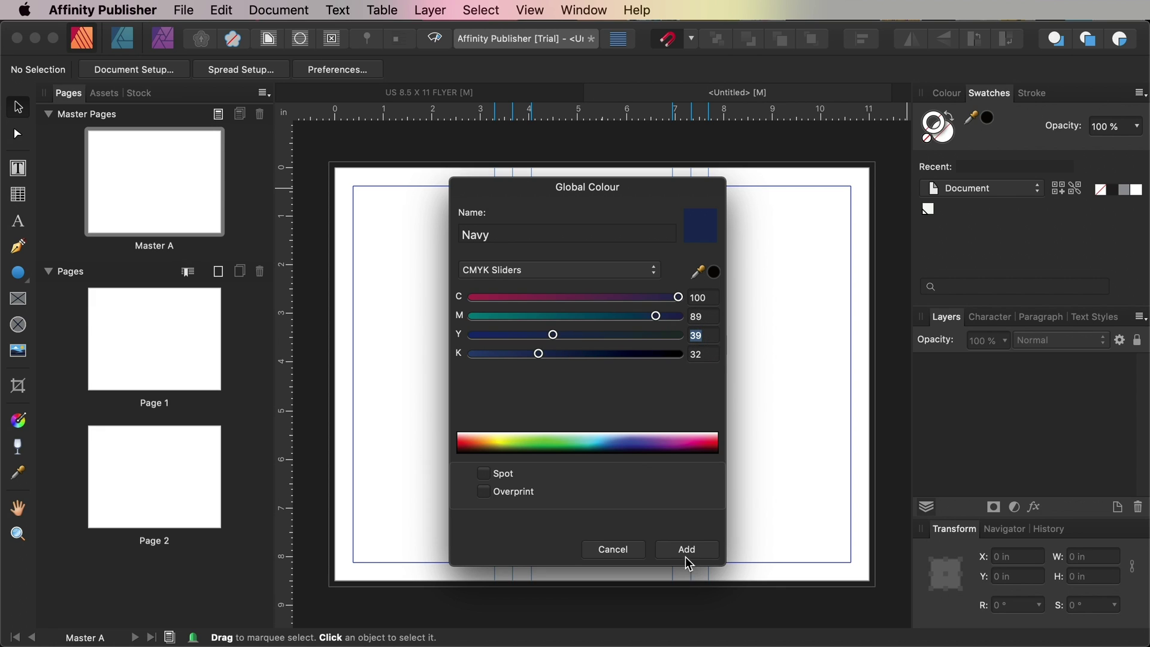
pyautogui.click(687, 549)
# Step: Add a global colour named Orange with CMYK values 3, 82, 97, 0
pyautogui.click(1140, 93)
pyautogui.click(1078, 109)
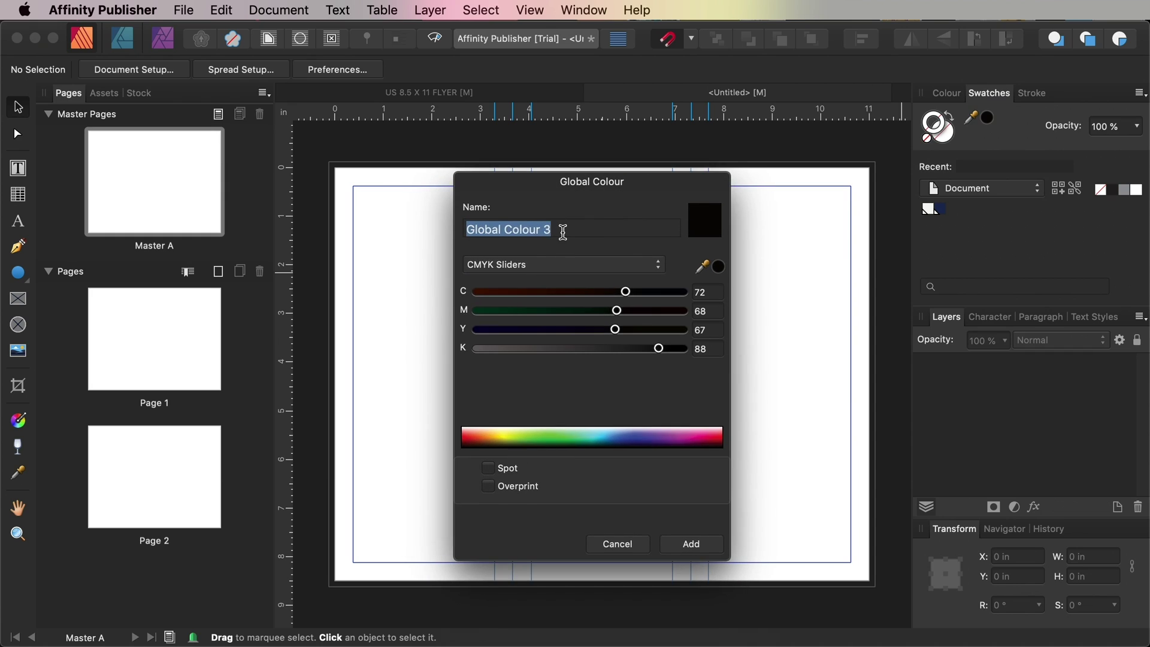
pyautogui.write('Or')
pyautogui.click(704, 292)
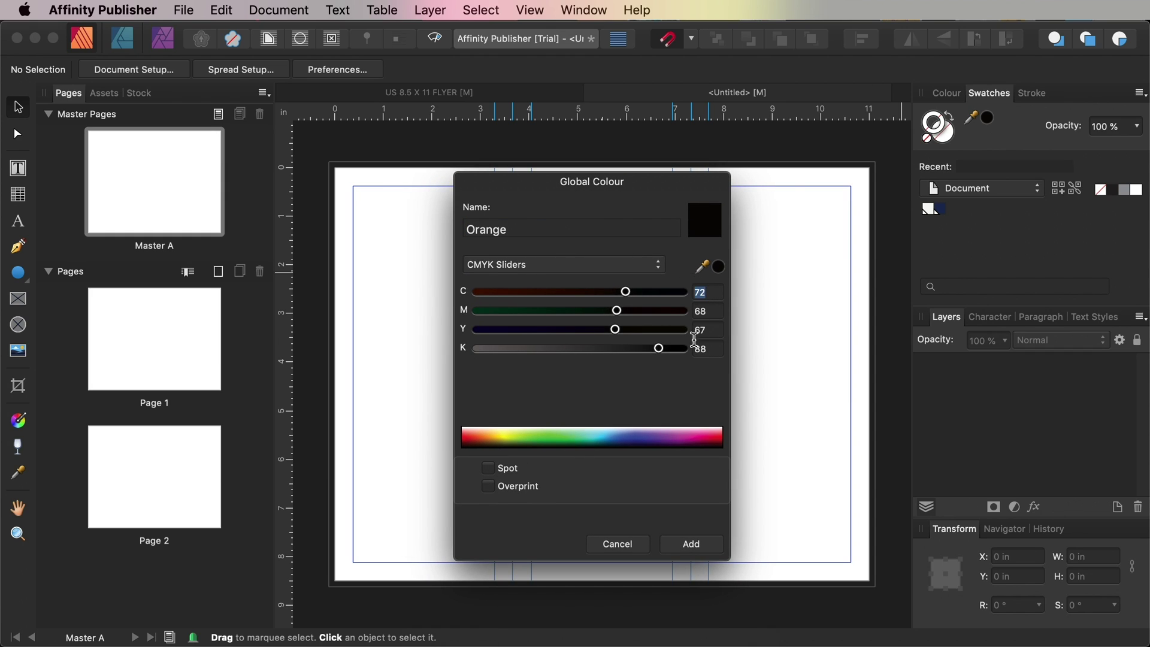
pyautogui.write('3')
pyautogui.press('Tab')
pyautogui.write('82')
pyautogui.press('Tab')
pyautogui.write('97')
pyautogui.click(700, 350)
pyautogui.write('0')
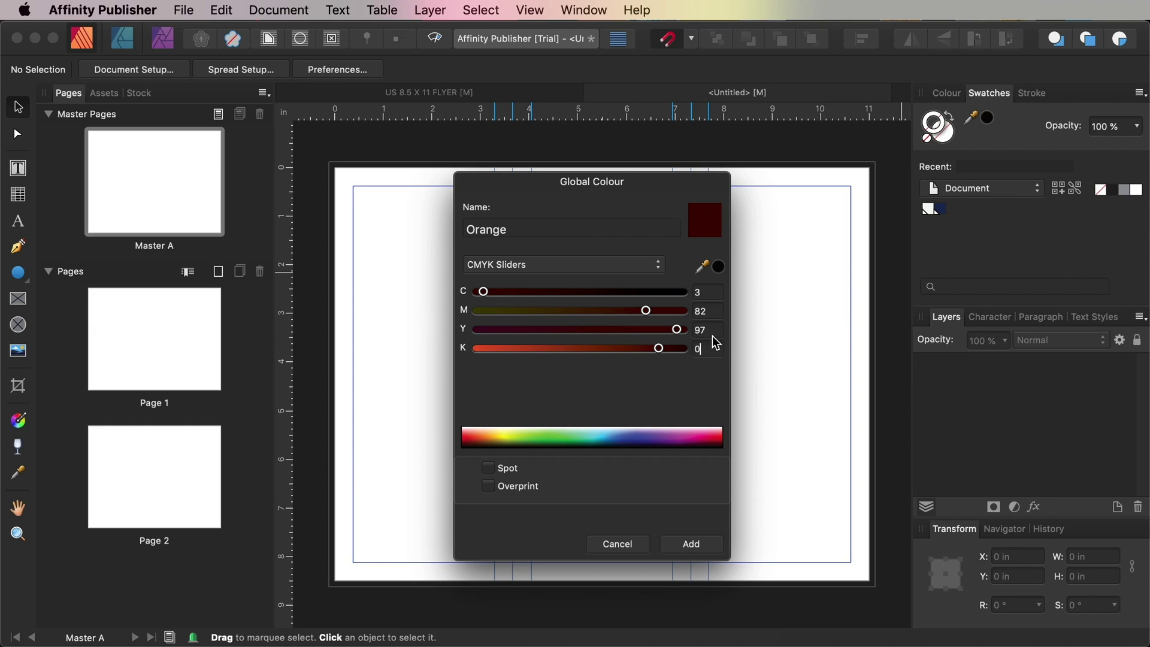
pyautogui.press('Return')
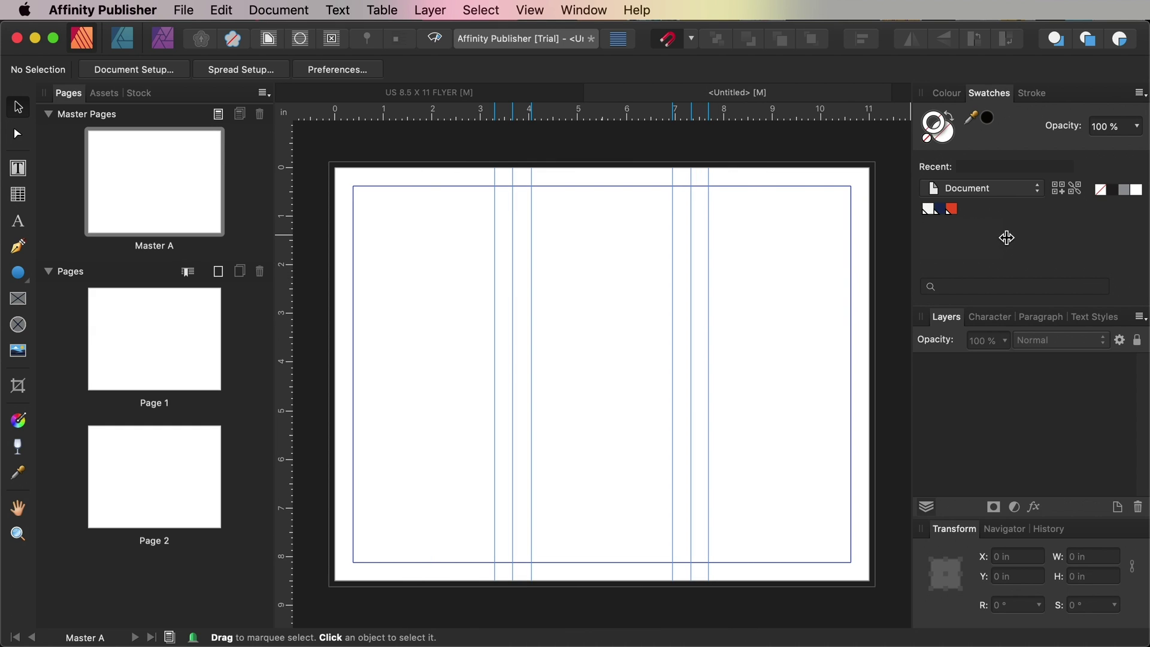
# Step: Add a layer named Background to page 1
pyautogui.click(157, 329)
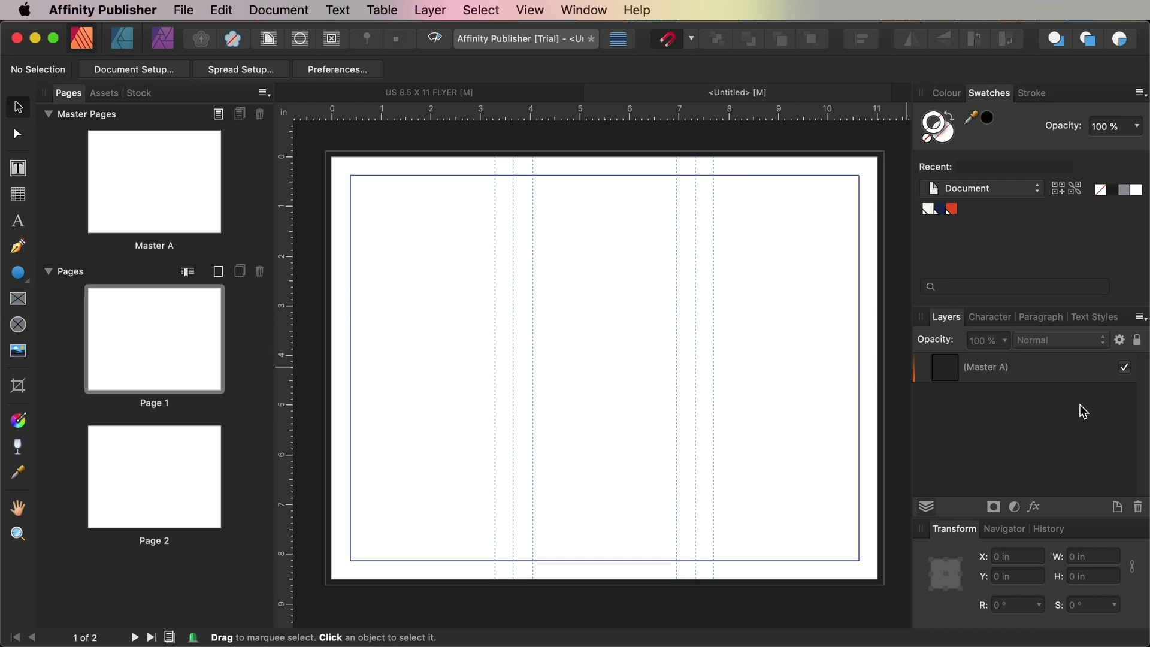
pyautogui.click(1118, 508)
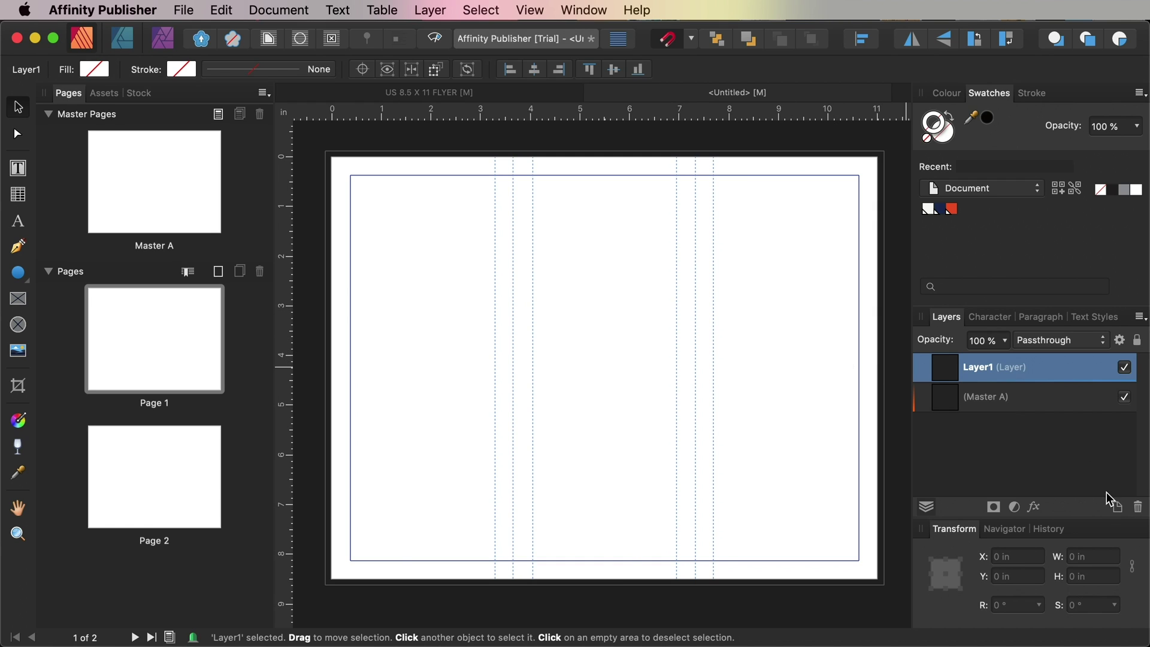
pyautogui.doubleClick(983, 371)
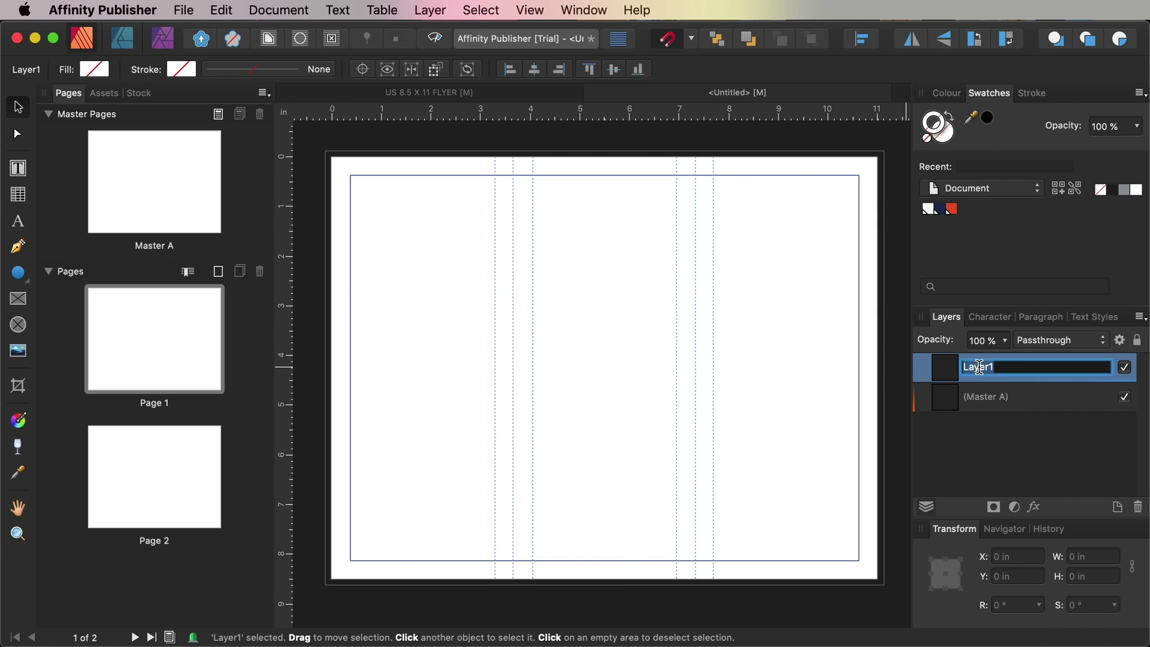
pyautogui.write('Bac')
pyautogui.press('Return')
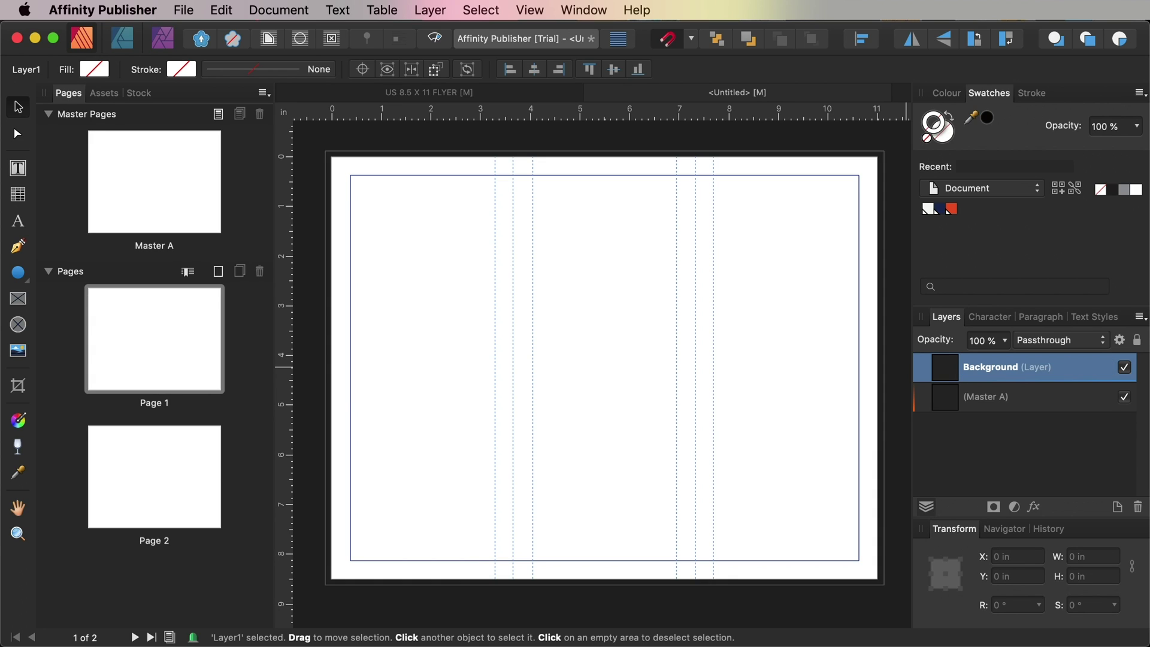
# Step: Add a layer named Images and Color above the Background layer
pyautogui.click(1116, 506)
pyautogui.doubleClick(978, 370)
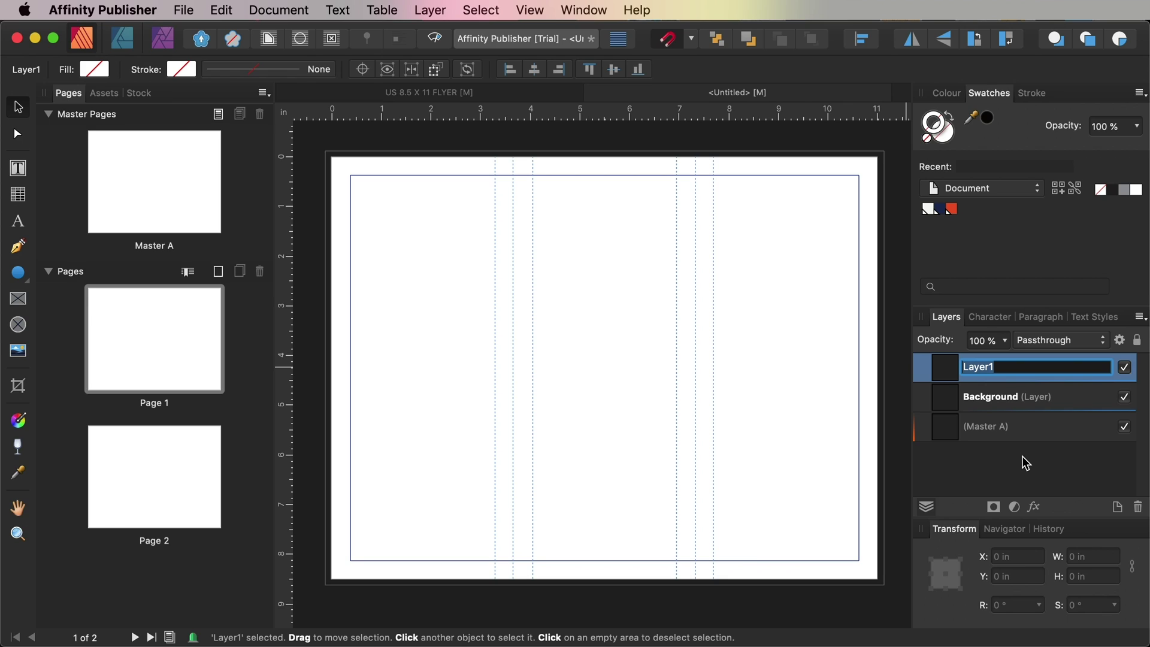
pyautogui.write('Images and Colo')
pyautogui.press('Return')
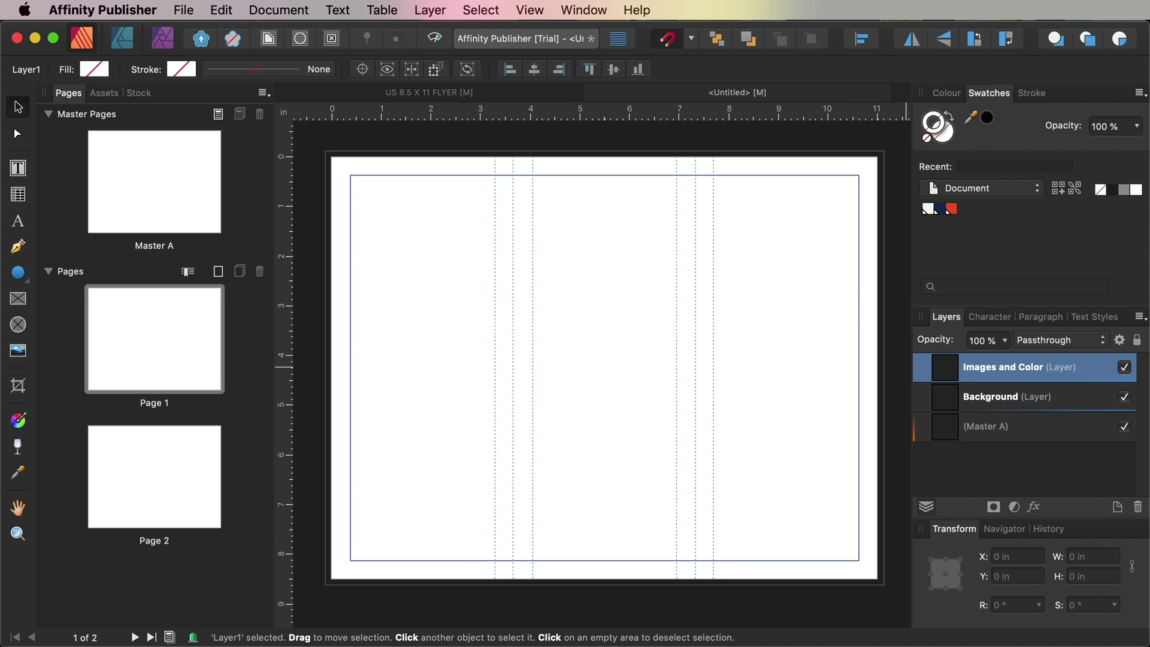
# Step: Add a layer named Text above the Images and Color layer
pyautogui.click(1118, 507)
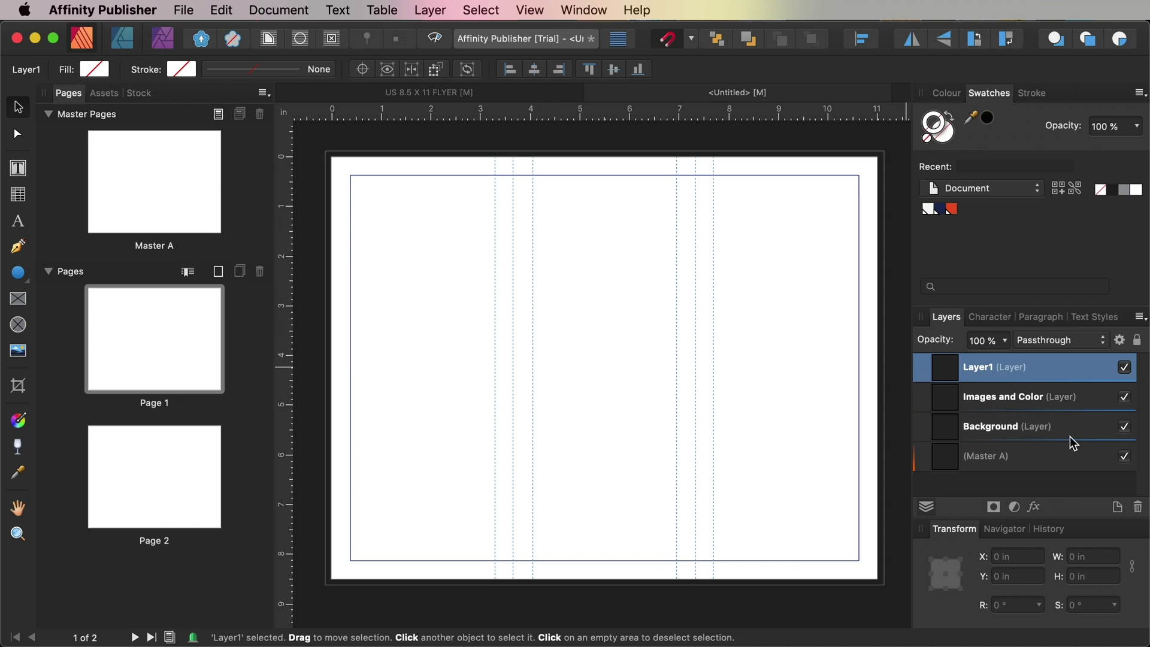
pyautogui.doubleClick(978, 368)
pyautogui.write('Tex')
pyautogui.press('Return')
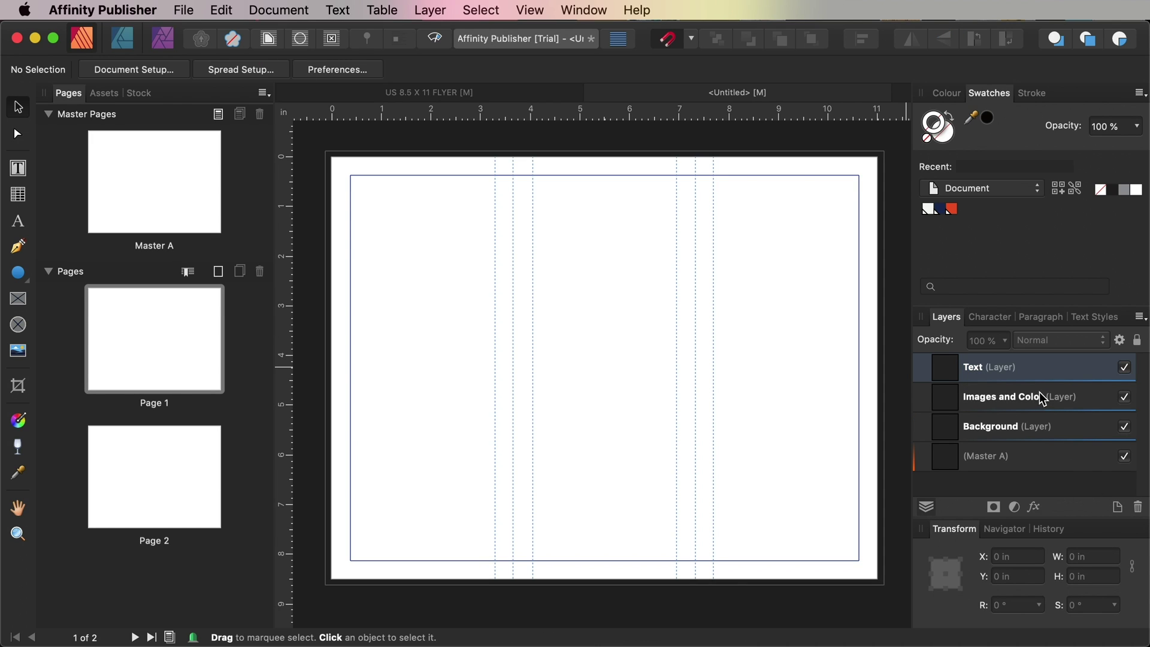
# Step: Lock the Text and Images and Color layers
pyautogui.click(1035, 393)
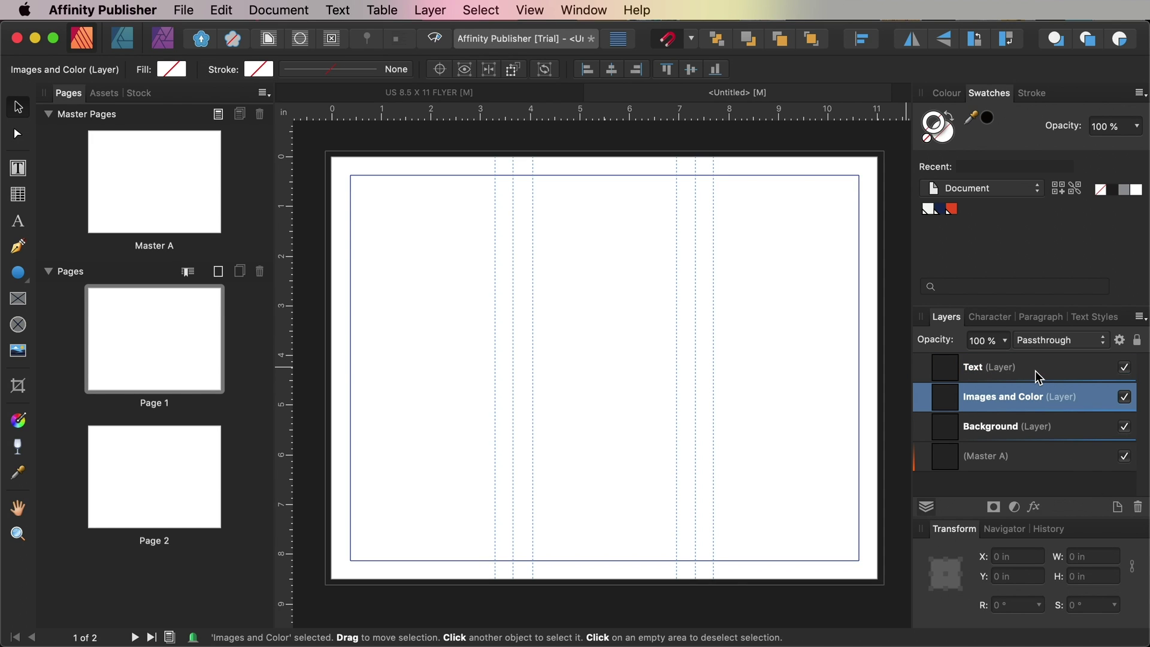
pyautogui.keyDown('shift'); pyautogui.click(1038, 370); pyautogui.keyUp('shift')
pyautogui.click(1137, 340)
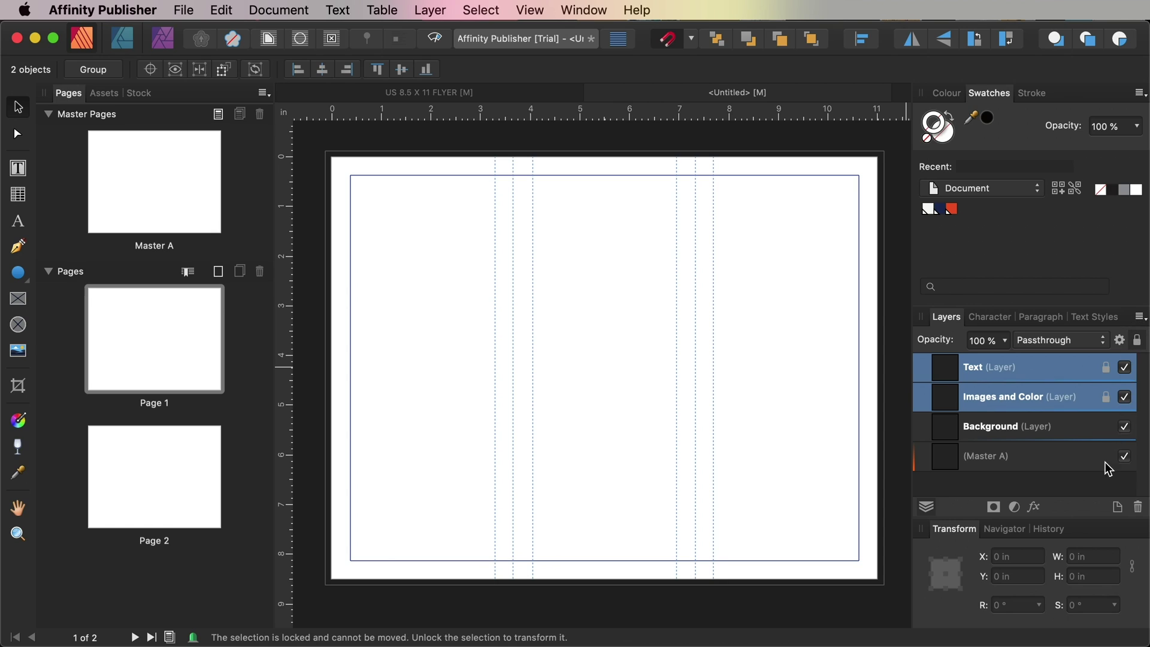
# Step: Draw an Off White rectangle, 11.25 × 8.75 in, on the Background layer, covering page 1 out to the bleed edges
pyautogui.click(1073, 443)
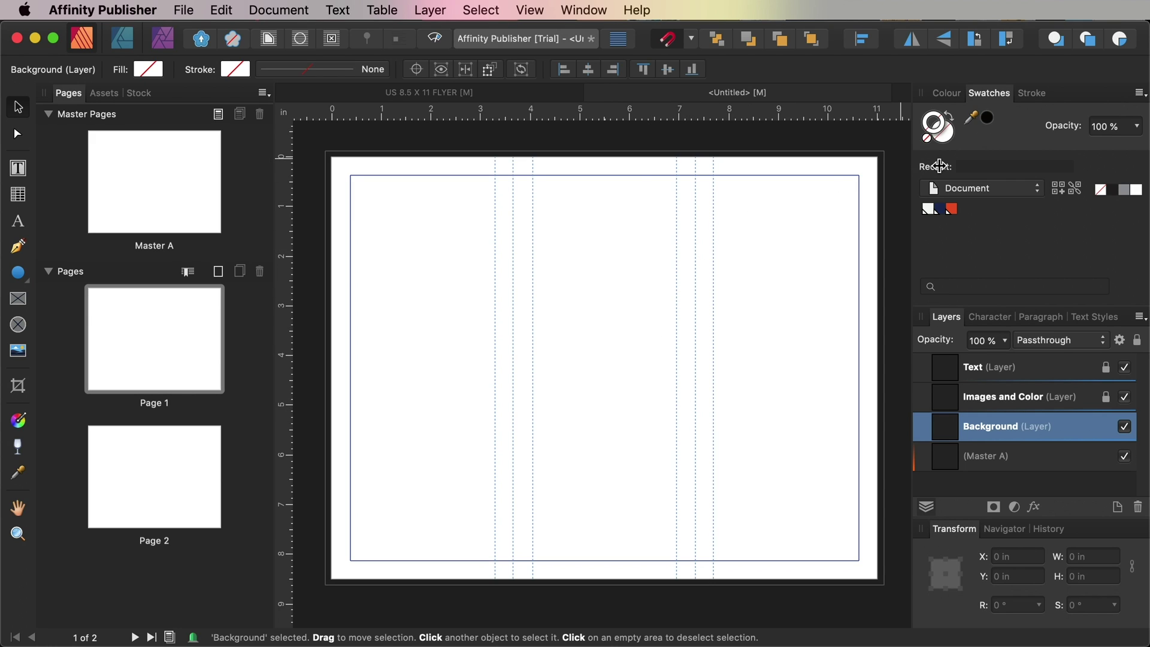
pyautogui.click(948, 136)
pyautogui.click(928, 209)
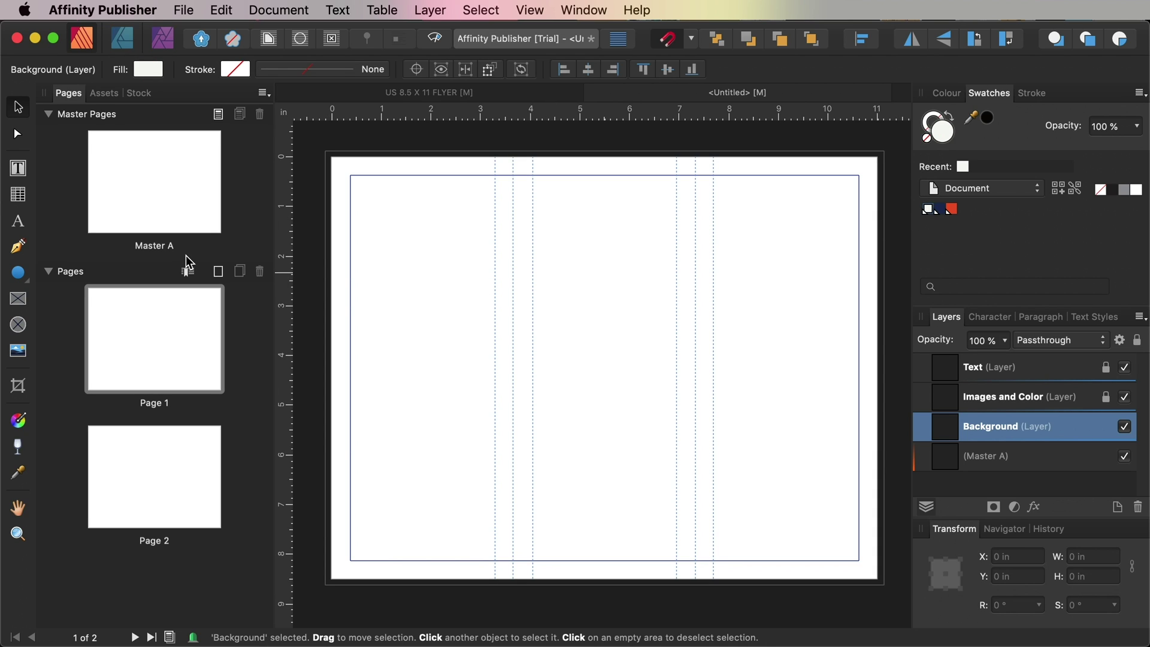
pyautogui.moveTo(27, 280); pyautogui.dragTo(110, 203)
pyautogui.moveTo(323, 150); pyautogui.dragTo(830, 585)
pyautogui.hscroll(-3, 851, 559)
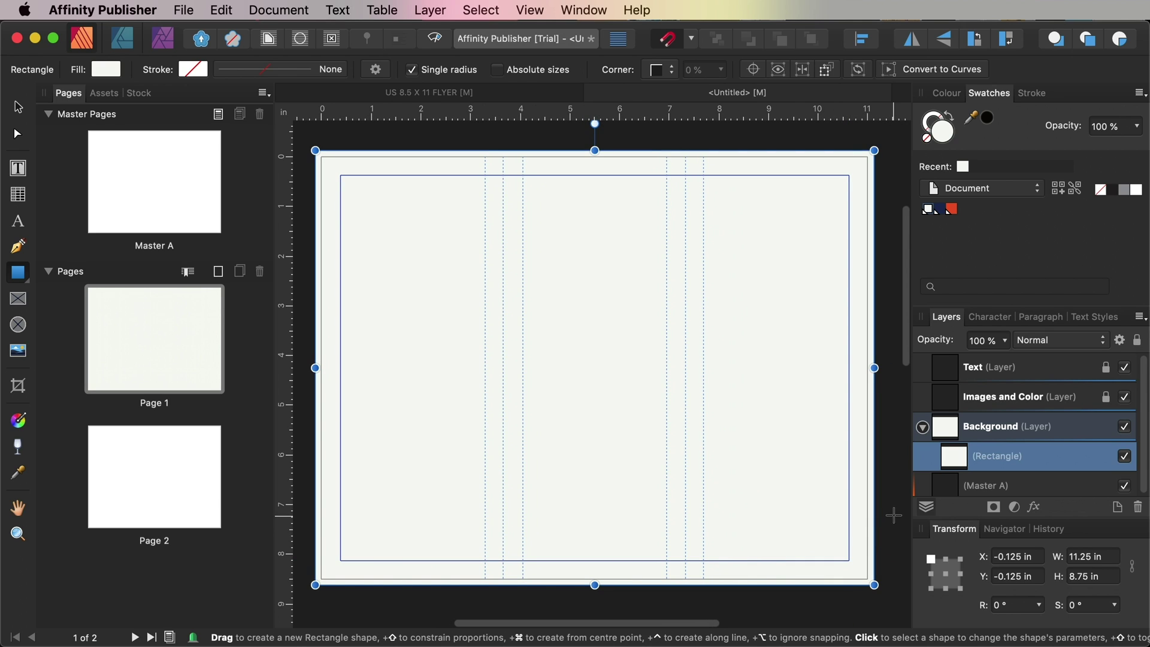
pyautogui.click(881, 573)
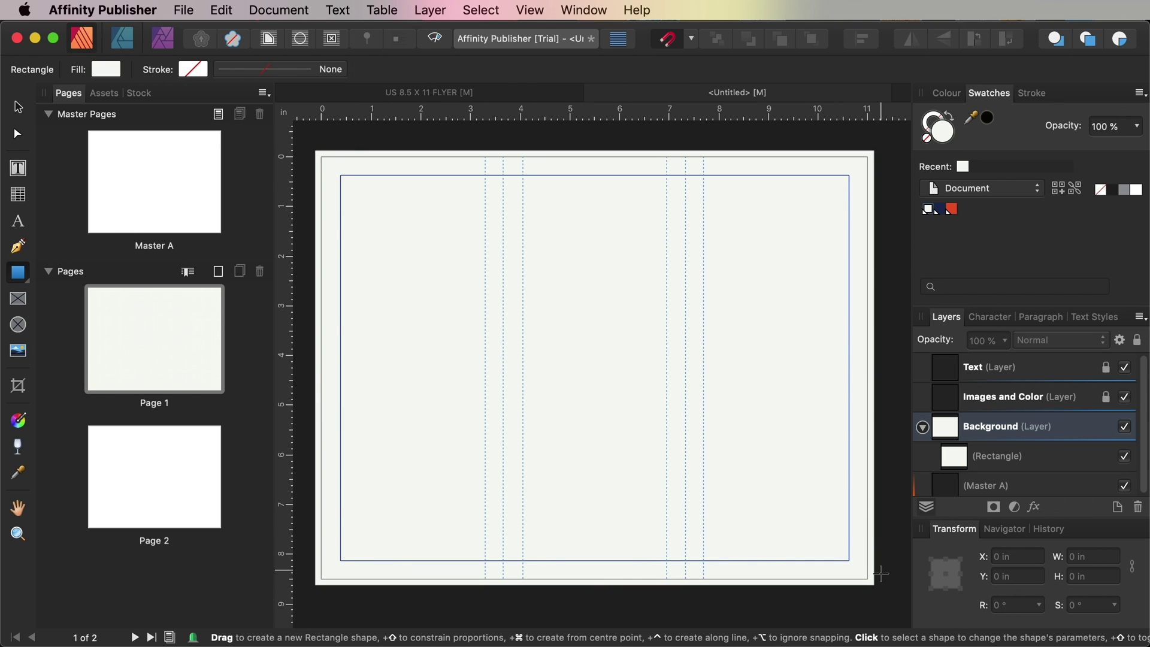
# Step: Draw a rectangle about 7.46 × 8.75 in over the middle and right panels out to the bleed and fill it with Orange
pyautogui.moveTo(875, 585); pyautogui.dragTo(503, 367)
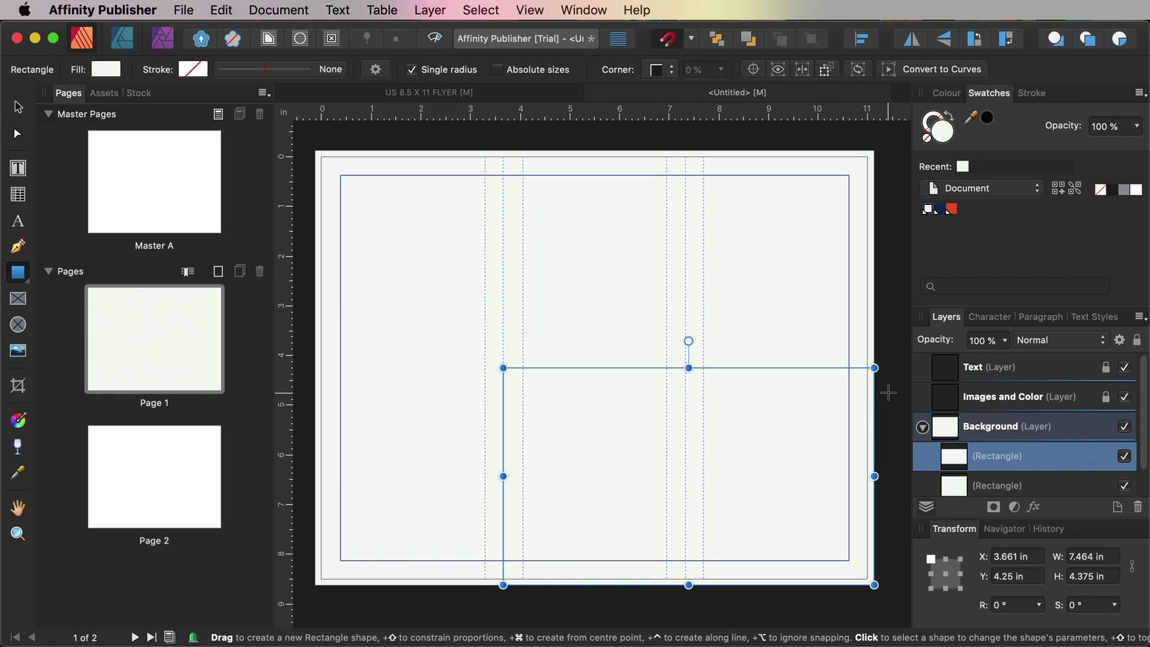
pyautogui.moveTo(699, 167); pyautogui.dragTo(700, 153)
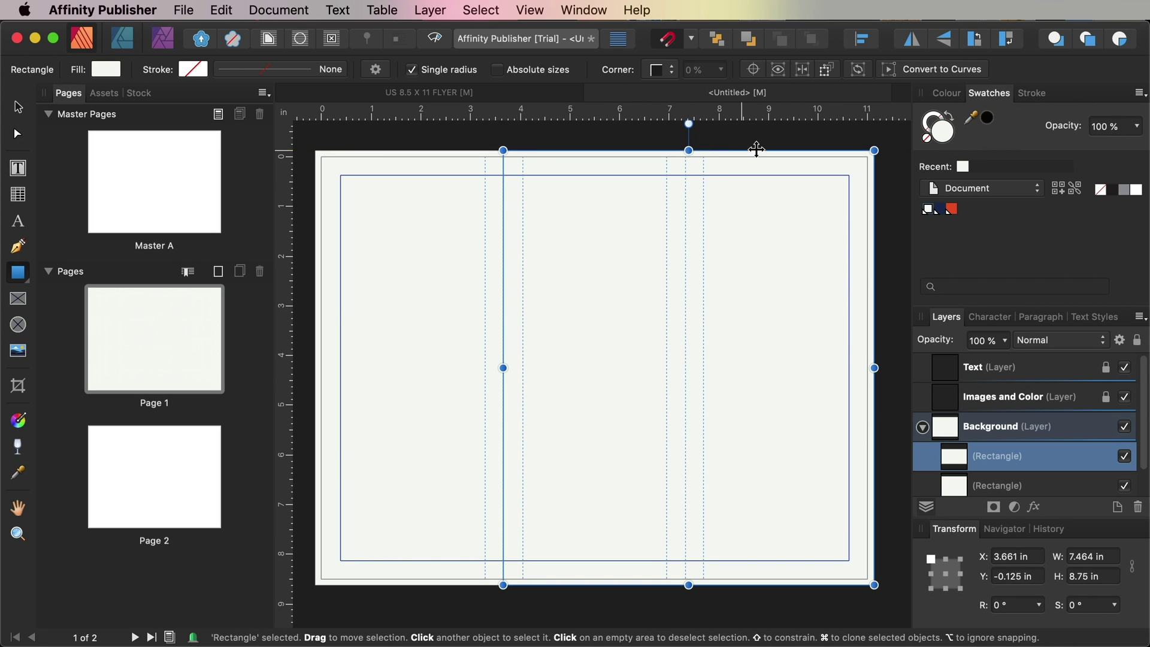
pyautogui.click(951, 209)
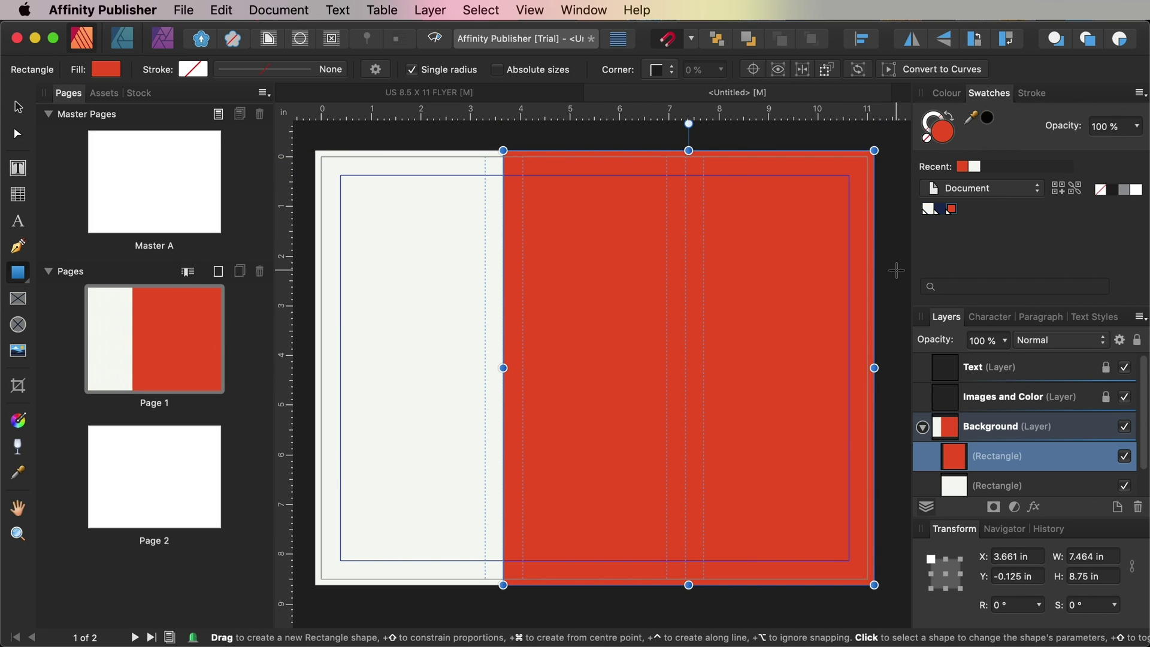
# Step: Draw a picture frame about 7.46 × 4.38 in over the lower half of the left and middle panels and place the red sofa photo ending PNJPNDW.jpg
pyautogui.click(20, 301)
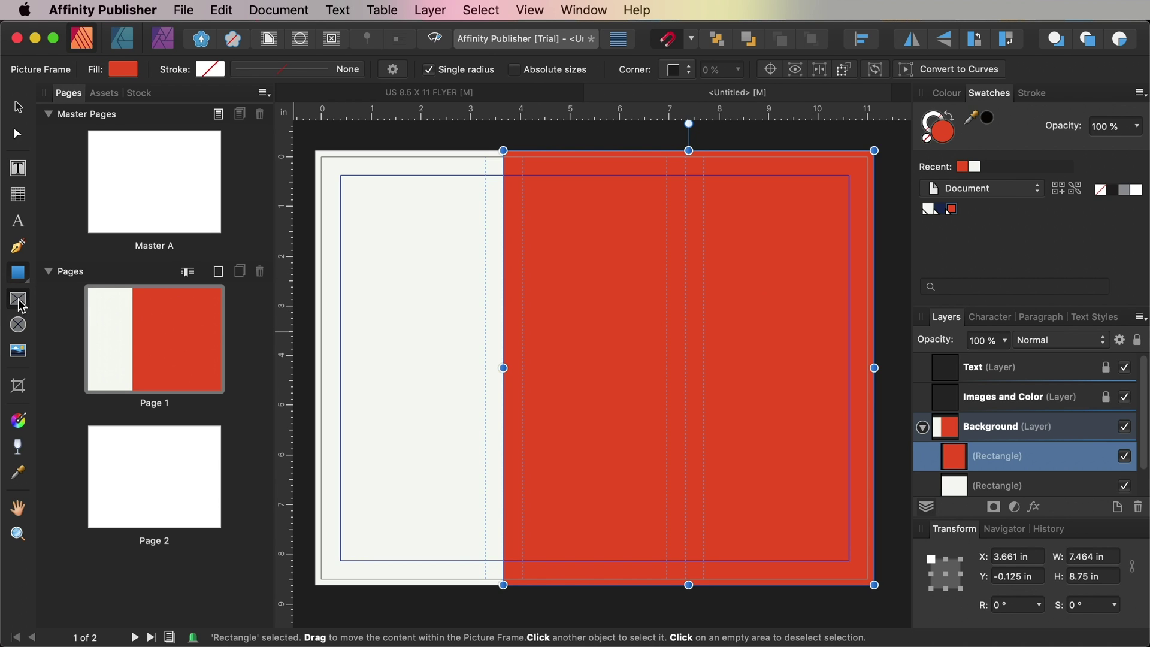
pyautogui.moveTo(316, 584); pyautogui.dragTo(685, 368)
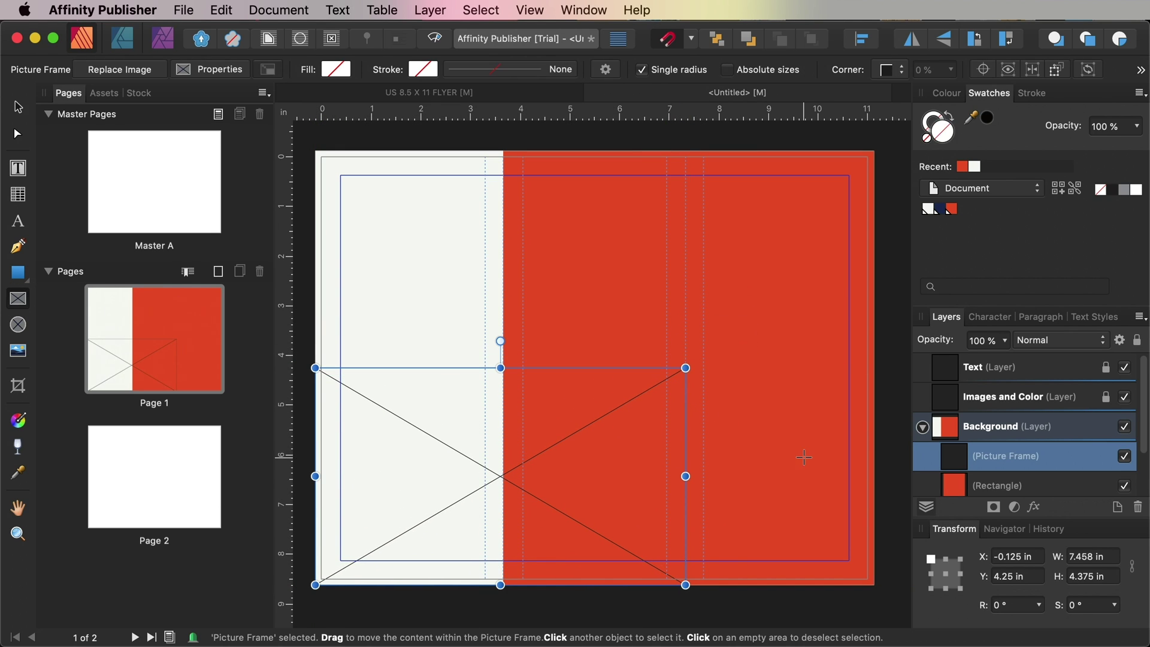
pyautogui.click(184, 10)
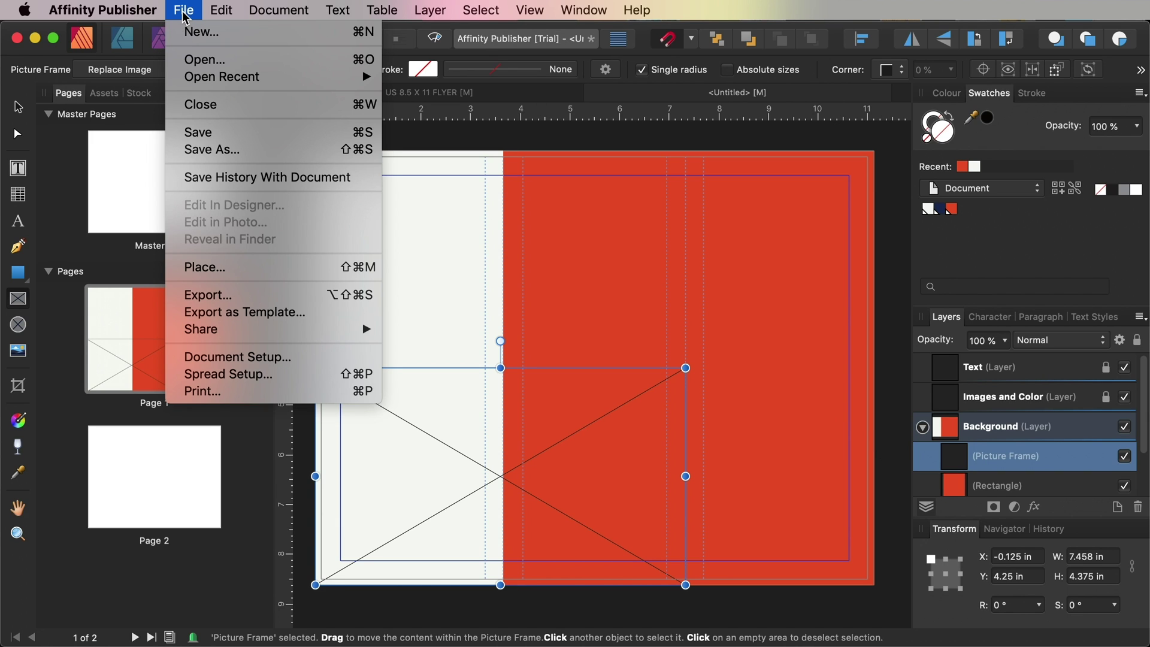
pyautogui.click(209, 264)
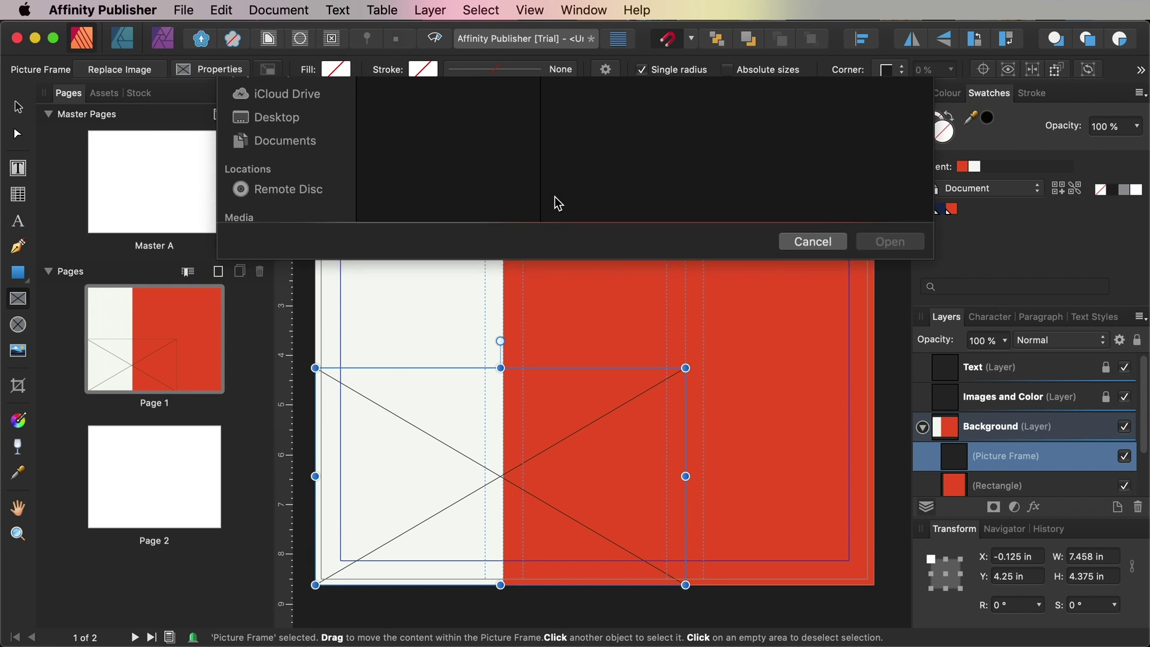
pyautogui.click(612, 275)
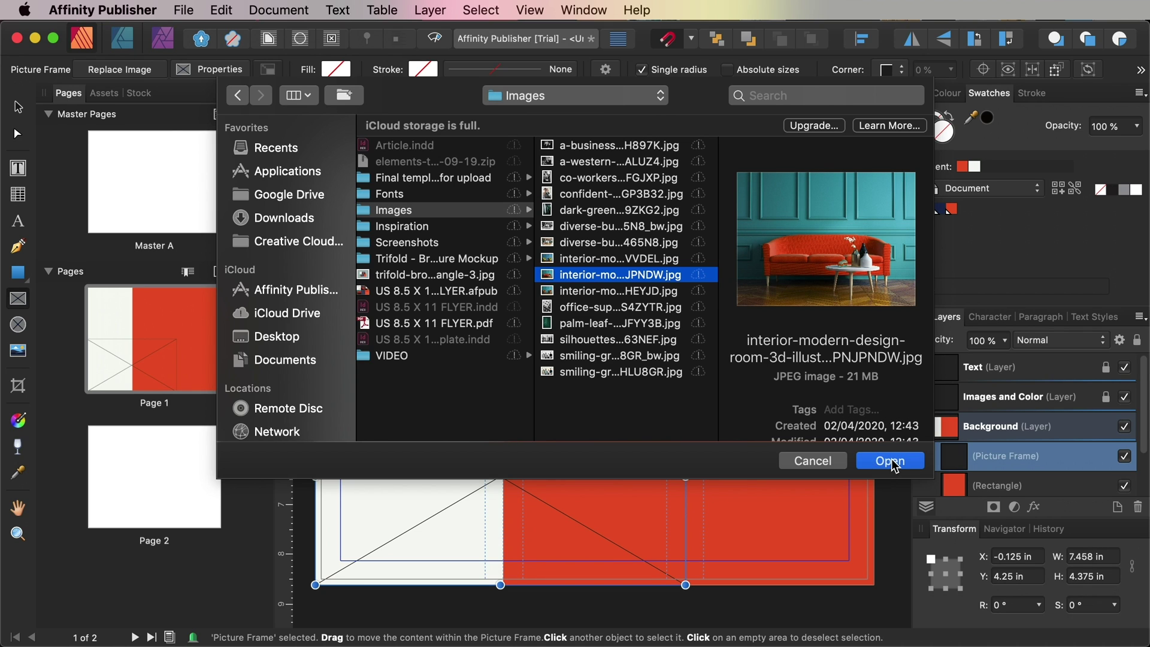
pyautogui.press('Return')
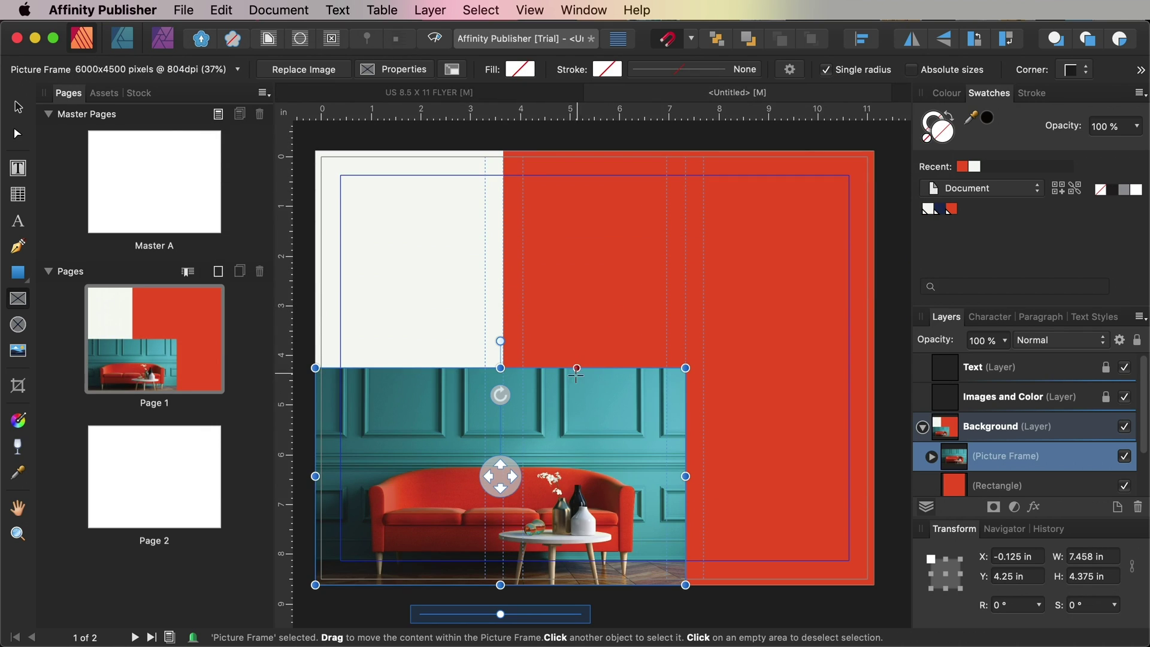
# Step: Enlarge the sofa photo inside its picture frame and reposition it so the sofa fills the frame
pyautogui.doubleClick(545, 454)
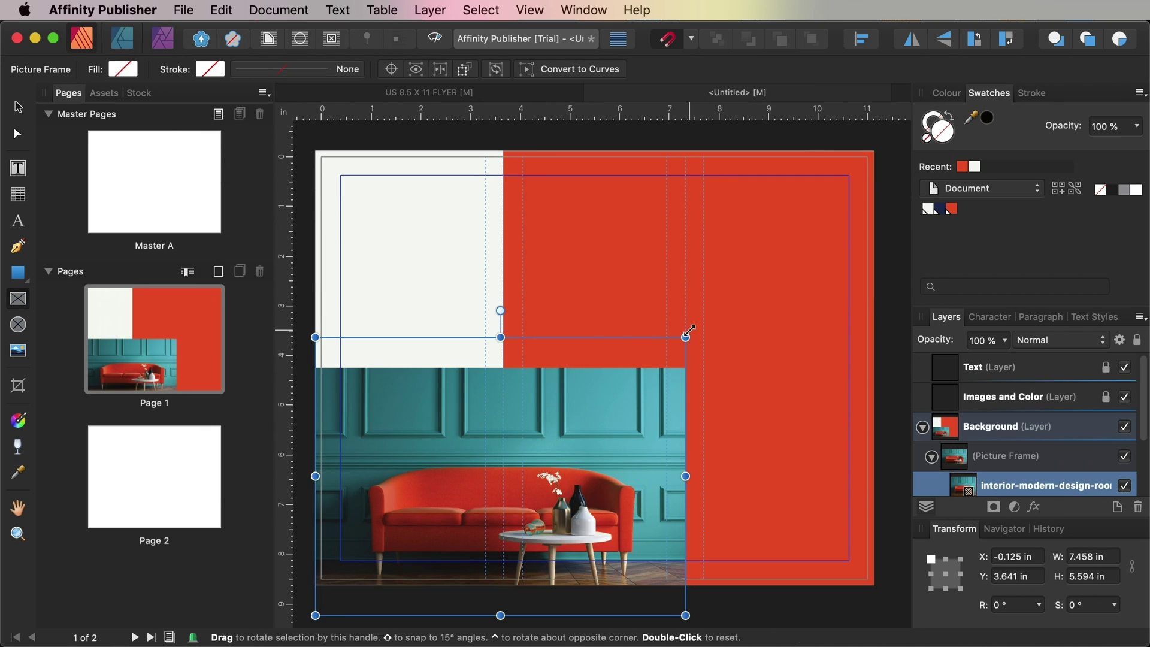
pyautogui.moveTo(687, 338); pyautogui.dragTo(730, 268)
pyautogui.moveTo(619, 271)
pyautogui.mouseDown()
pyautogui.moveTo(597, 274)
pyautogui.moveTo(607, 272)
pyautogui.mouseUp()
pyautogui.click(742, 599)
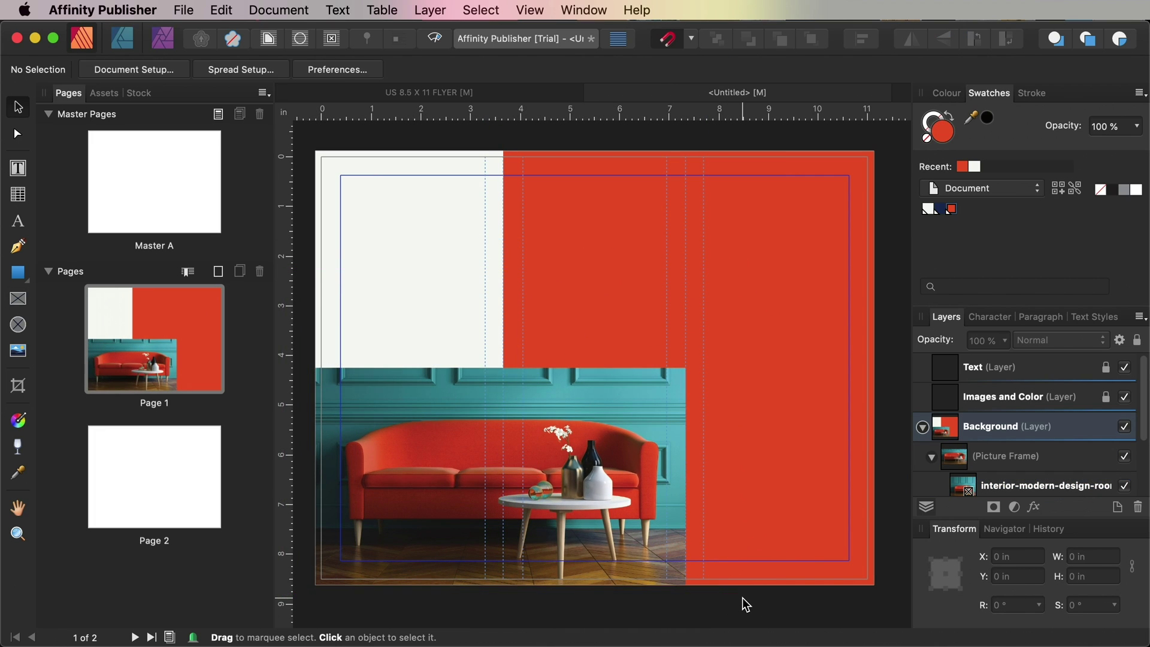
# Step: Copy and paste the sofa picture frame and move the copy to the upper half of the middle and right panels
pyautogui.click(641, 444)
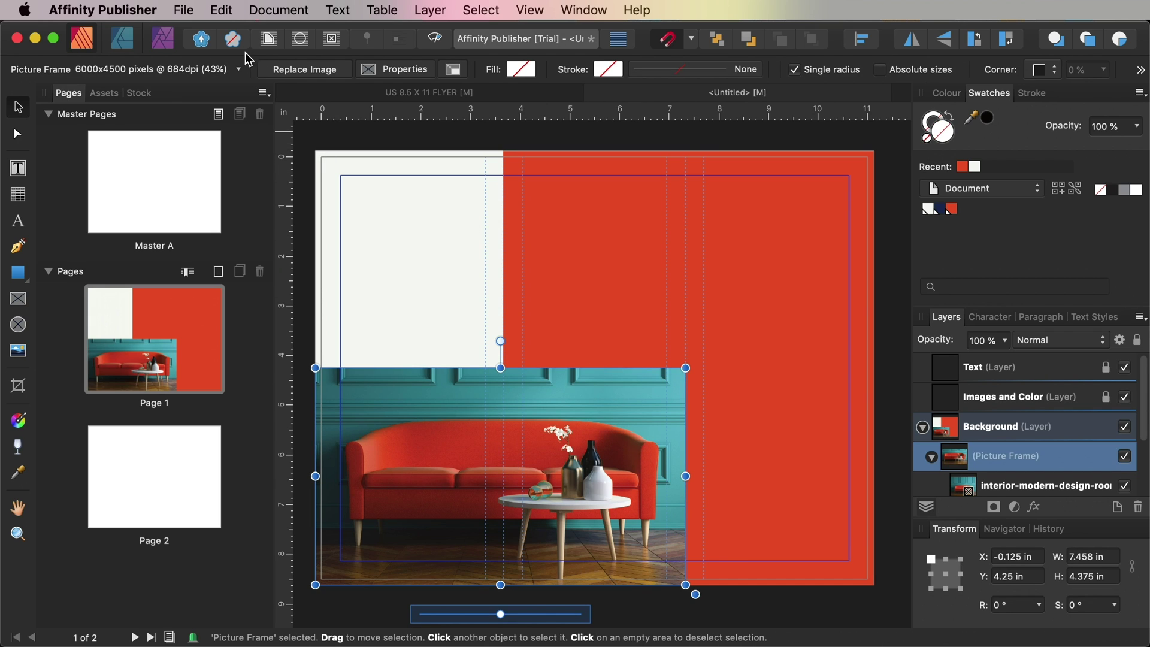
pyautogui.click(226, 11)
pyautogui.click(248, 94)
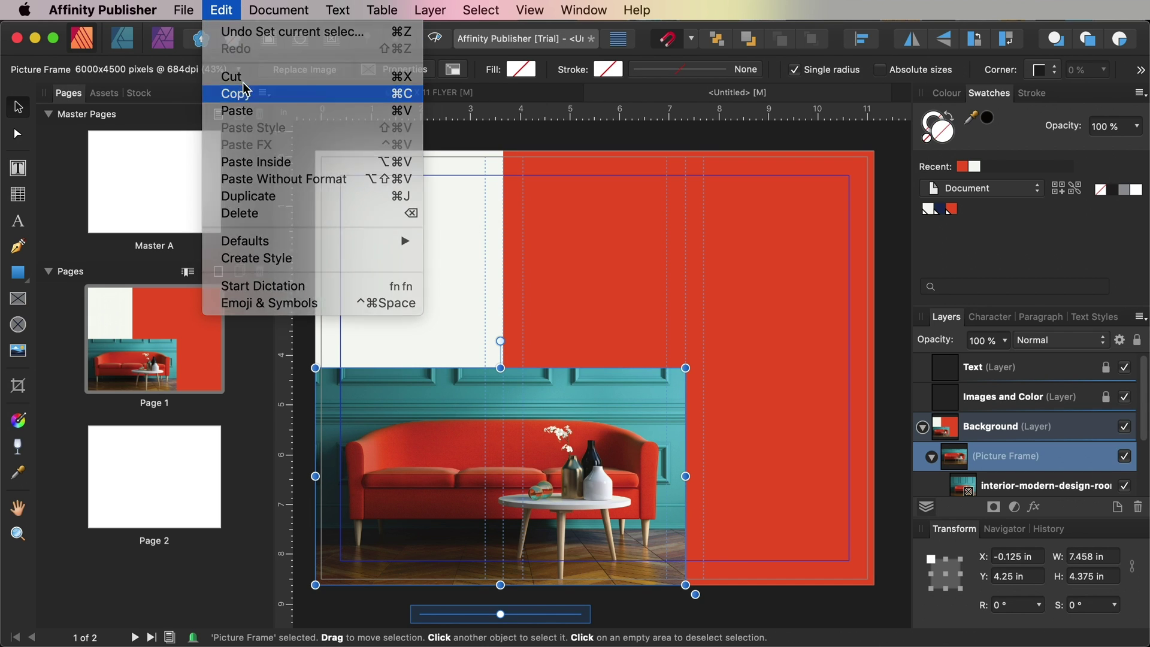
pyautogui.click(237, 11)
pyautogui.click(242, 112)
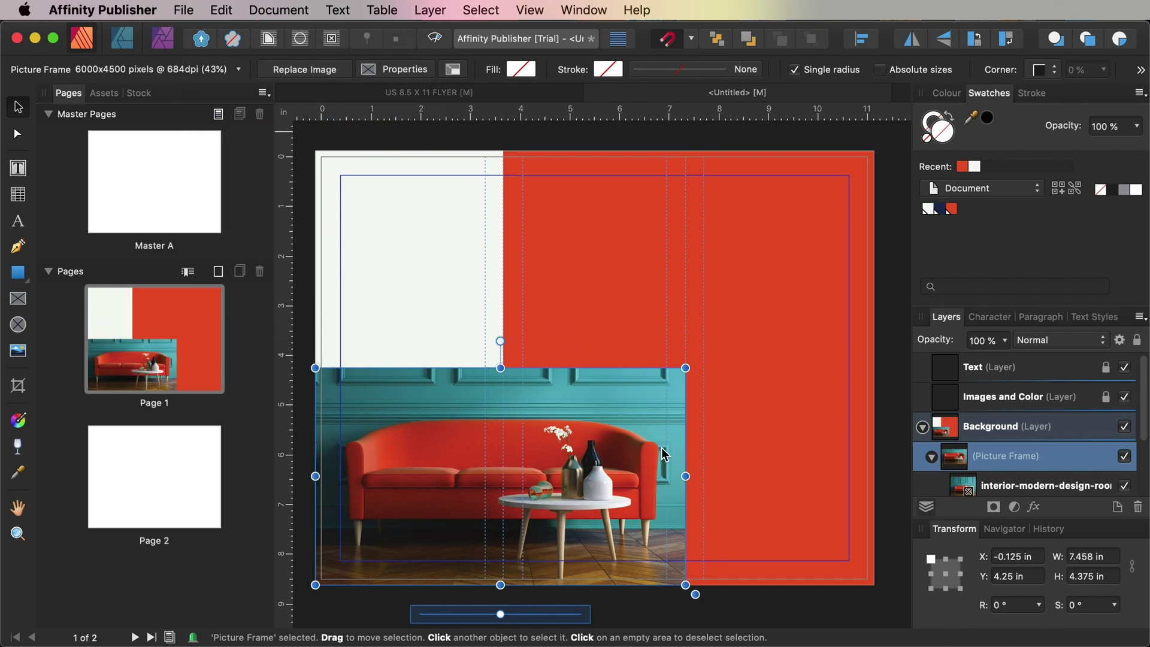
pyautogui.moveTo(583, 427); pyautogui.dragTo(772, 210)
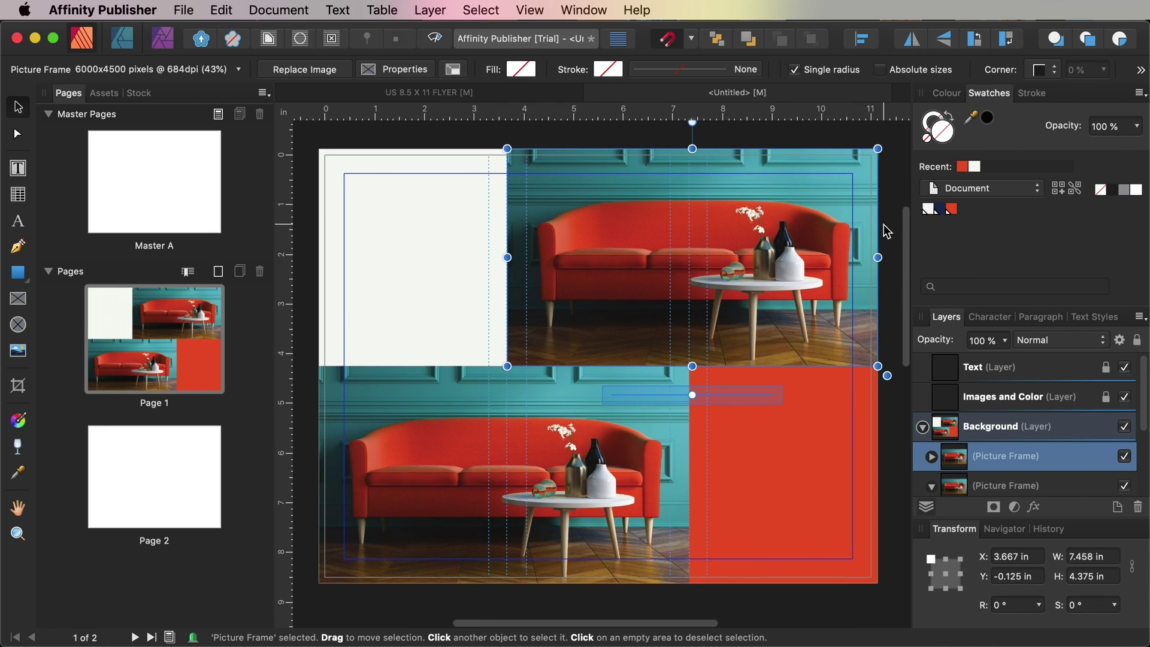
pyautogui.hscroll(2, 890, 230)
# Step: Place the image interior-modern-design-room-3d-illustration-PRHEYJD into the upper picture frame
pyautogui.click(181, 11)
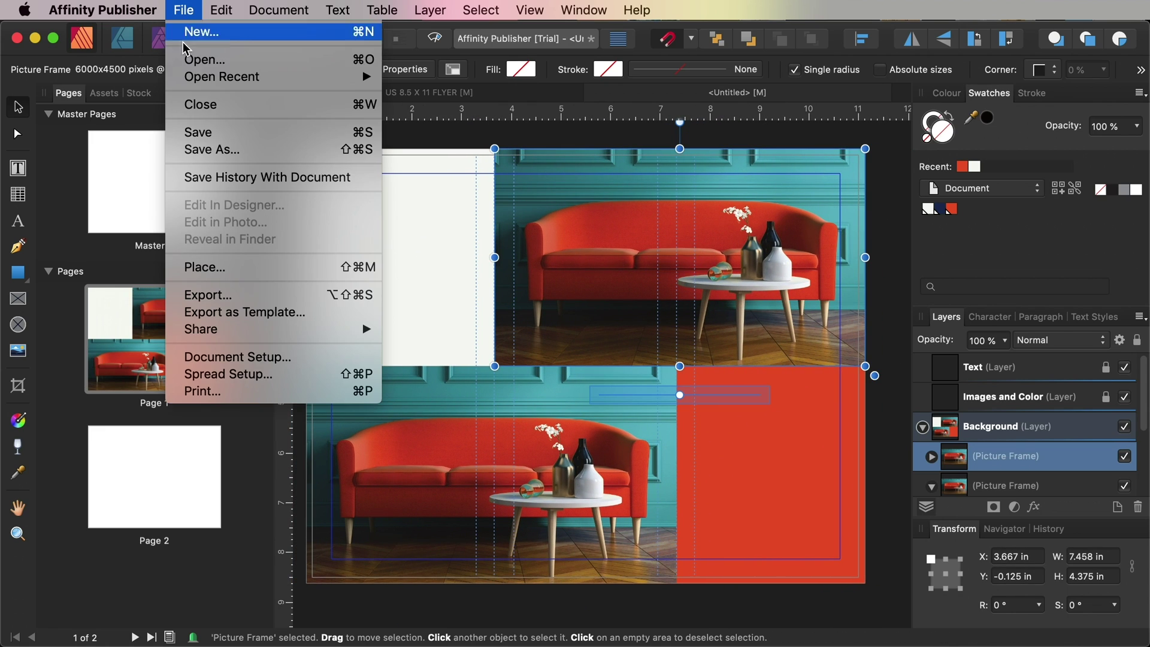
pyautogui.click(226, 264)
pyautogui.click(431, 306)
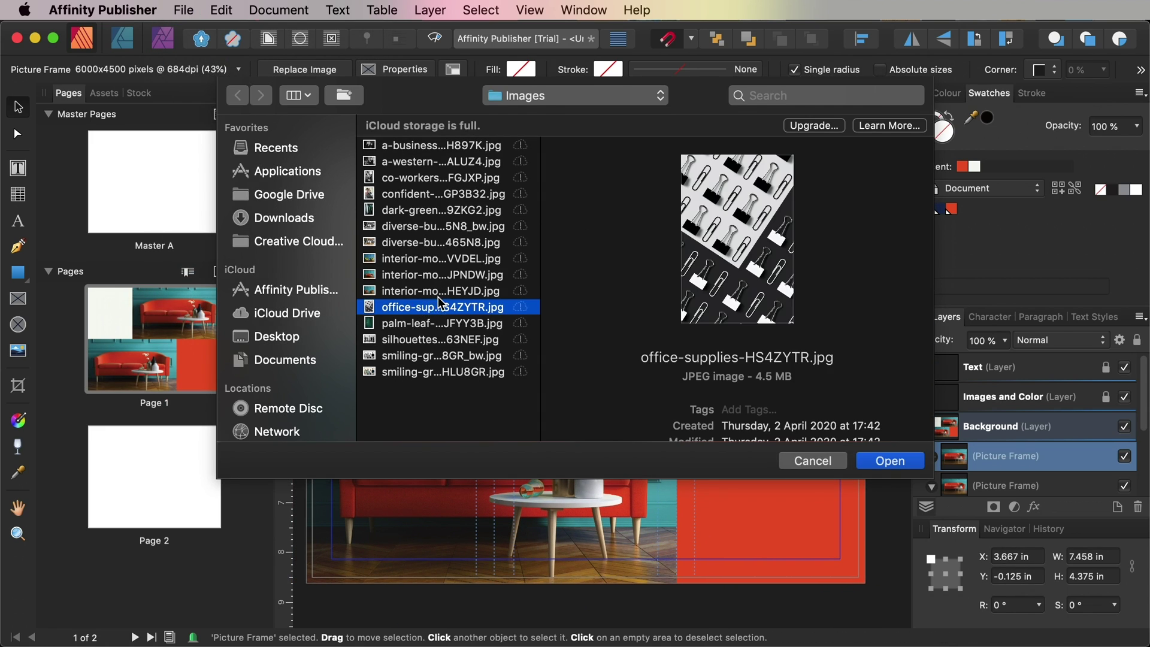
pyautogui.click(441, 291)
pyautogui.click(889, 461)
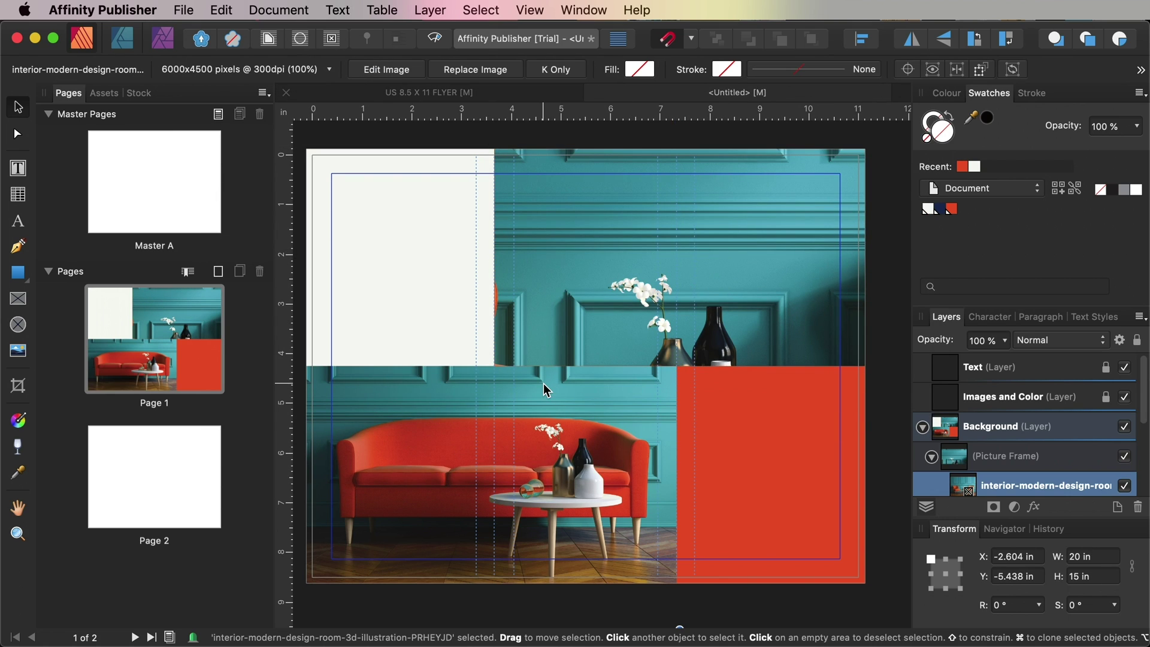
# Step: Scale the armchair photo down to about 7.92 × 5.94 in and position it so both chairs fit in the upper frame
pyautogui.scroll(-2, 599, 372)
pyautogui.moveTo(293, 559); pyautogui.dragTo(803, 156)
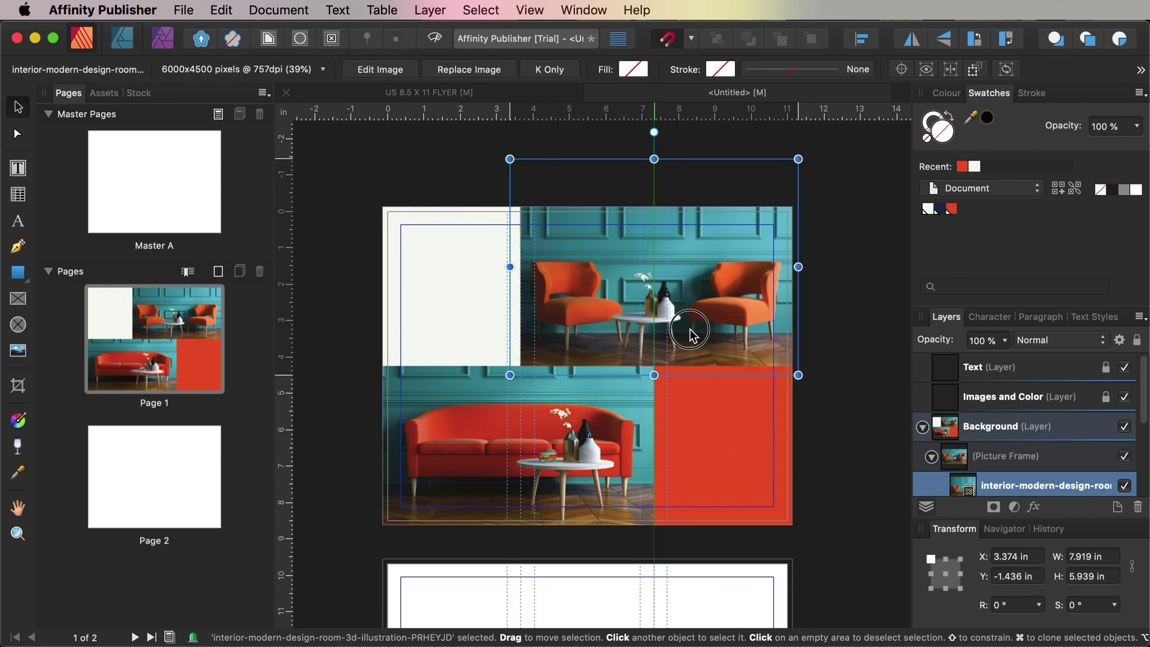
pyautogui.press('super+d')
pyautogui.press('super+0')
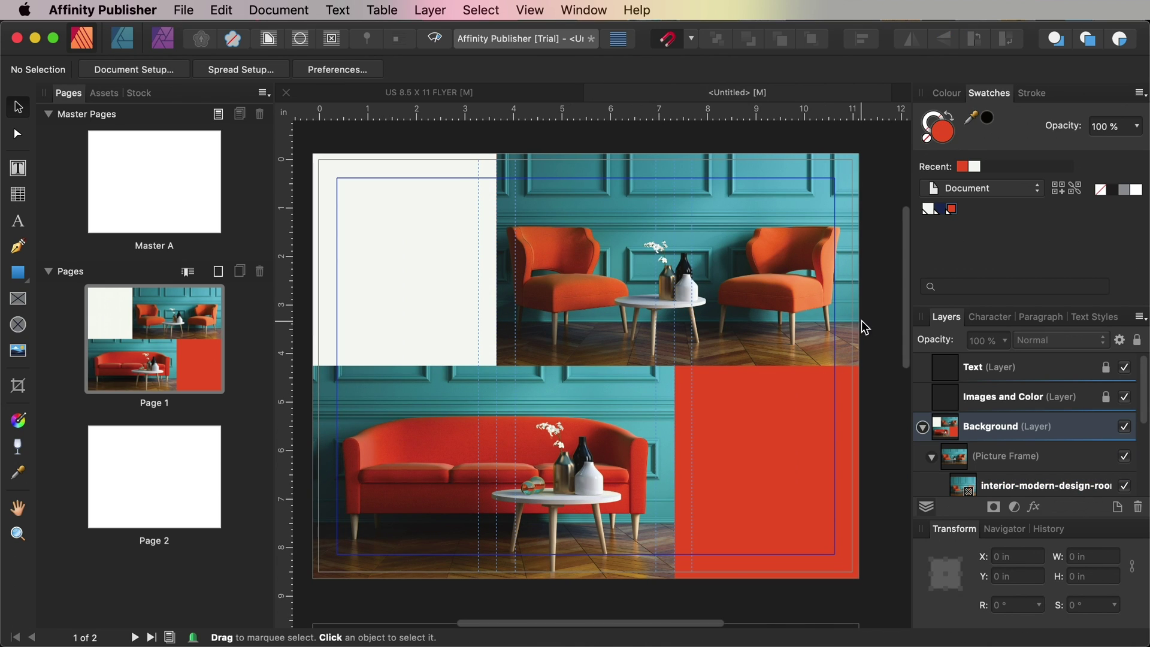
# Step: Cover the lower half of the middle panel with a Navy rectangle, 3.666 × 4.375 in, and set its colour opacity to 80%
pyautogui.click(18, 273)
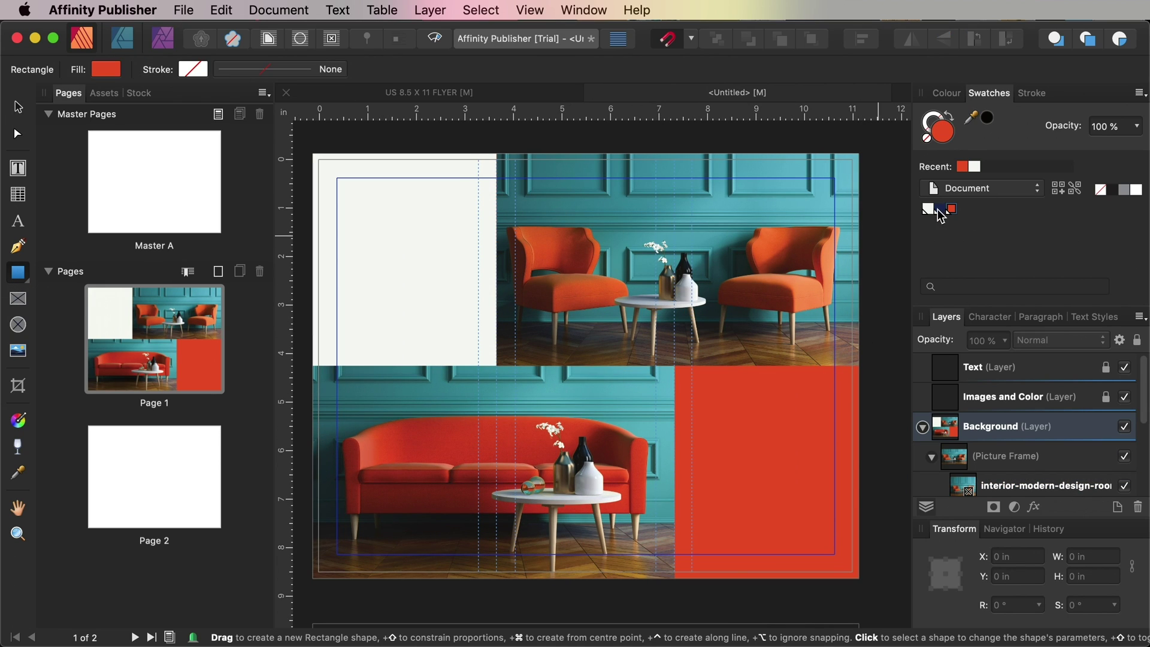
pyautogui.moveTo(497, 366); pyautogui.dragTo(674, 578)
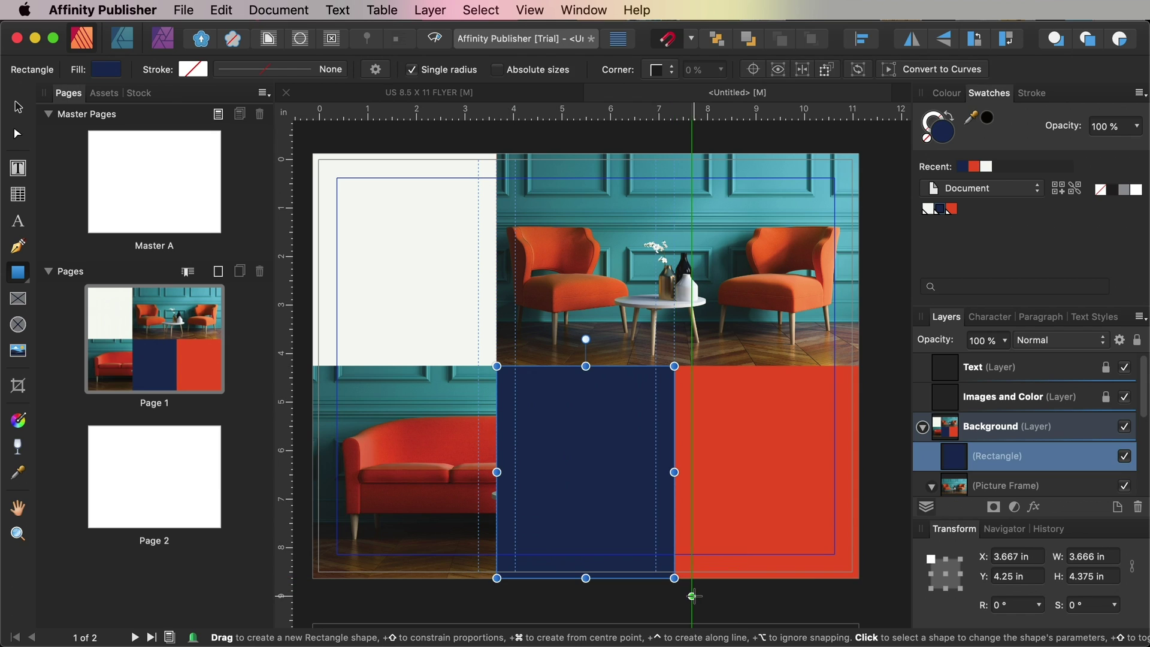
pyautogui.click(948, 93)
pyautogui.moveTo(1084, 280); pyautogui.dragTo(1049, 286)
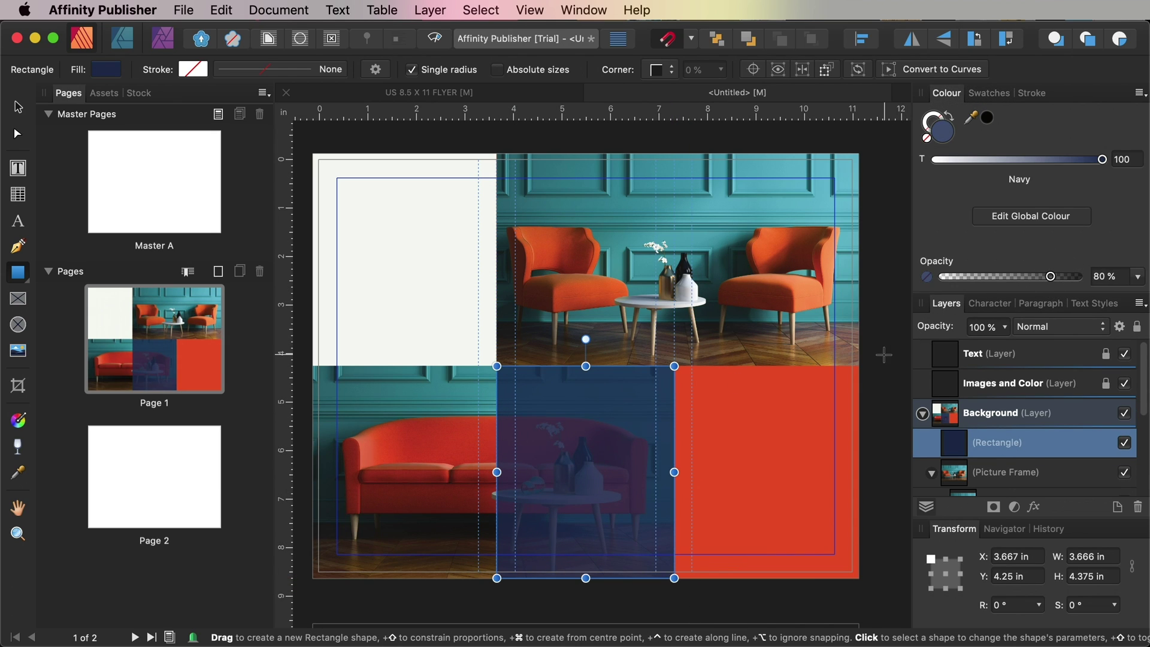
# Step: Copy and paste the navy rectangle and move the copy to the upper half of the middle panel
pyautogui.click(223, 10)
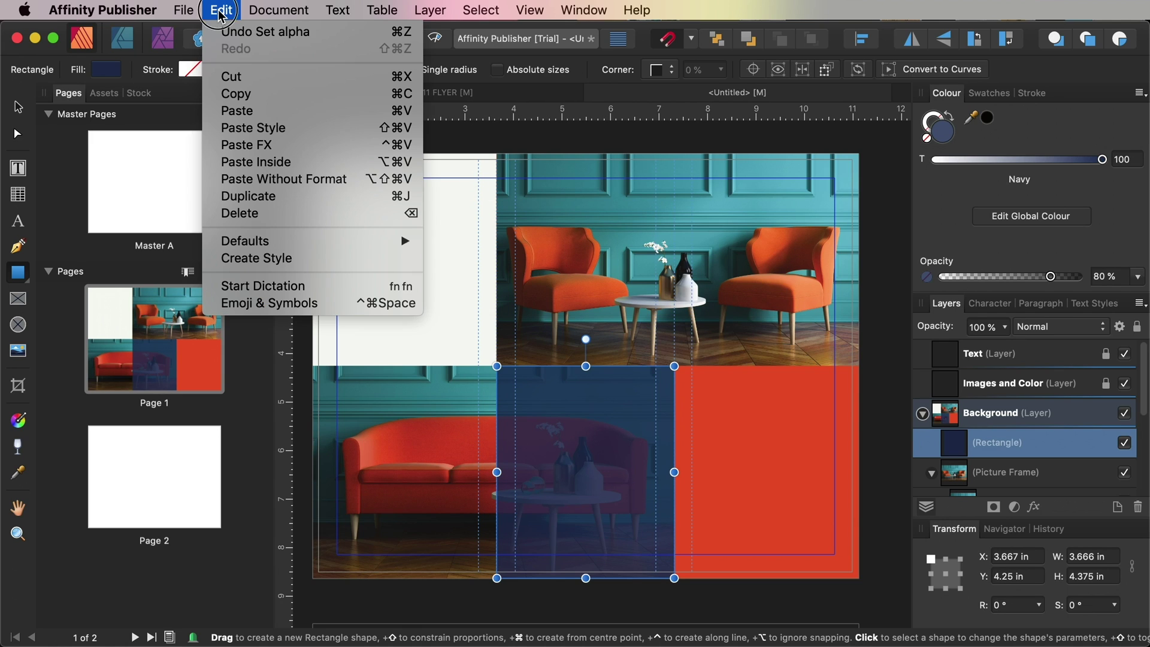
pyautogui.click(228, 10)
pyautogui.click(232, 12)
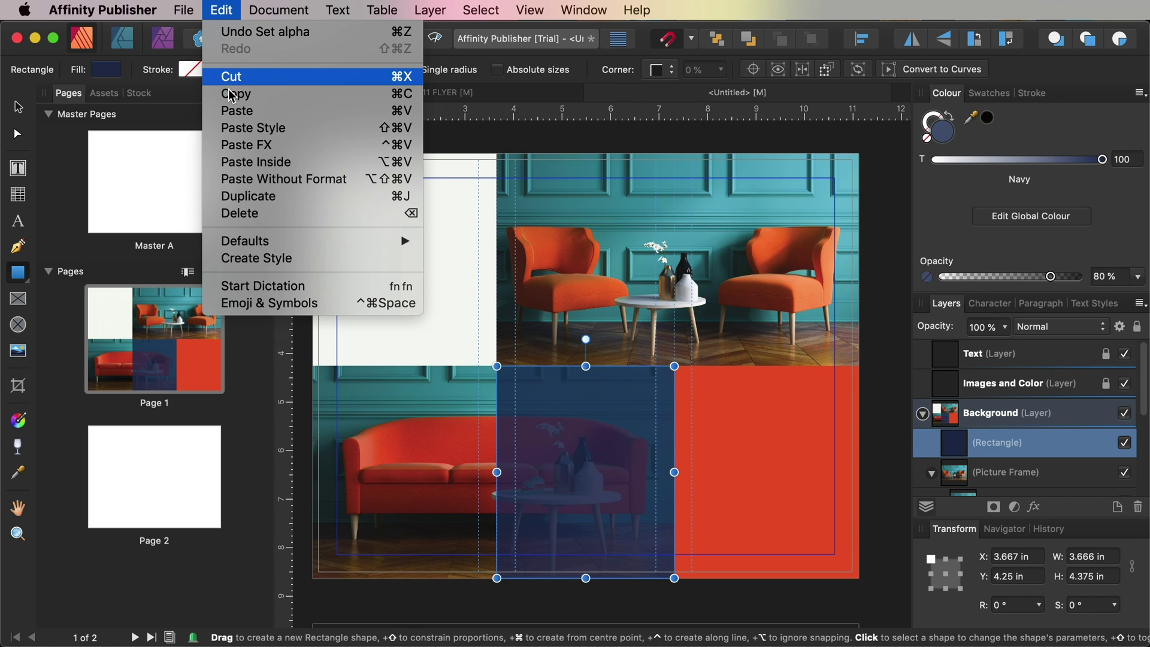
pyautogui.click(235, 114)
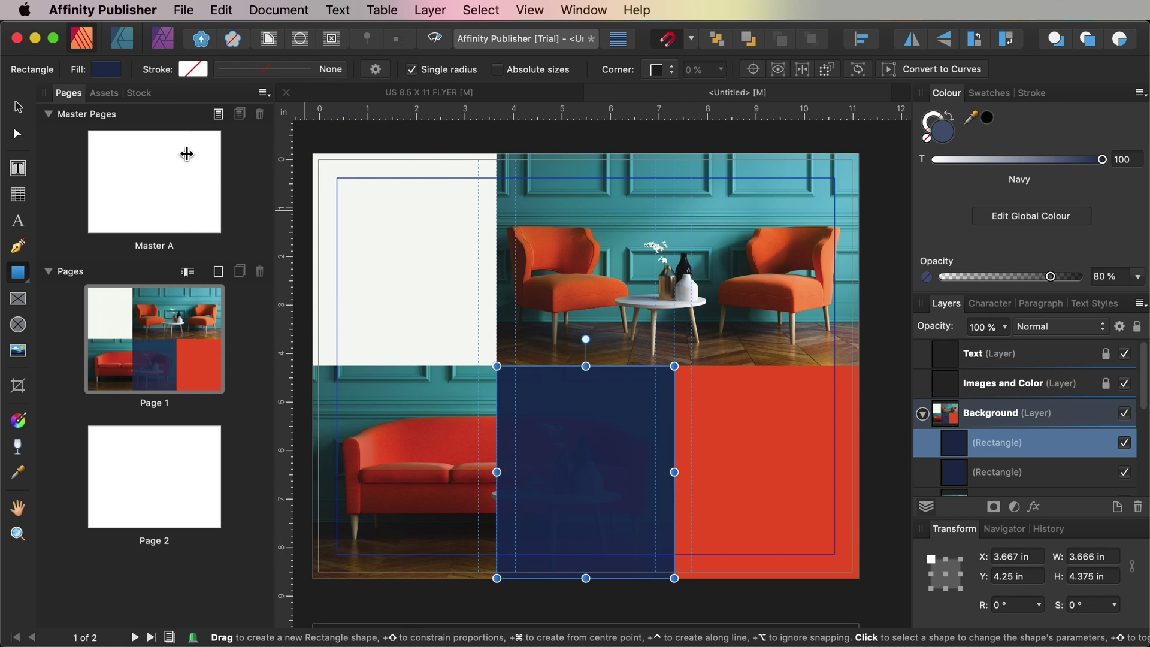
pyautogui.click(17, 109)
pyautogui.moveTo(636, 436); pyautogui.dragTo(638, 224)
# Step: Fill the upper middle rectangle with the Orange global colour and set its blend mode to Multiply
pyautogui.click(988, 93)
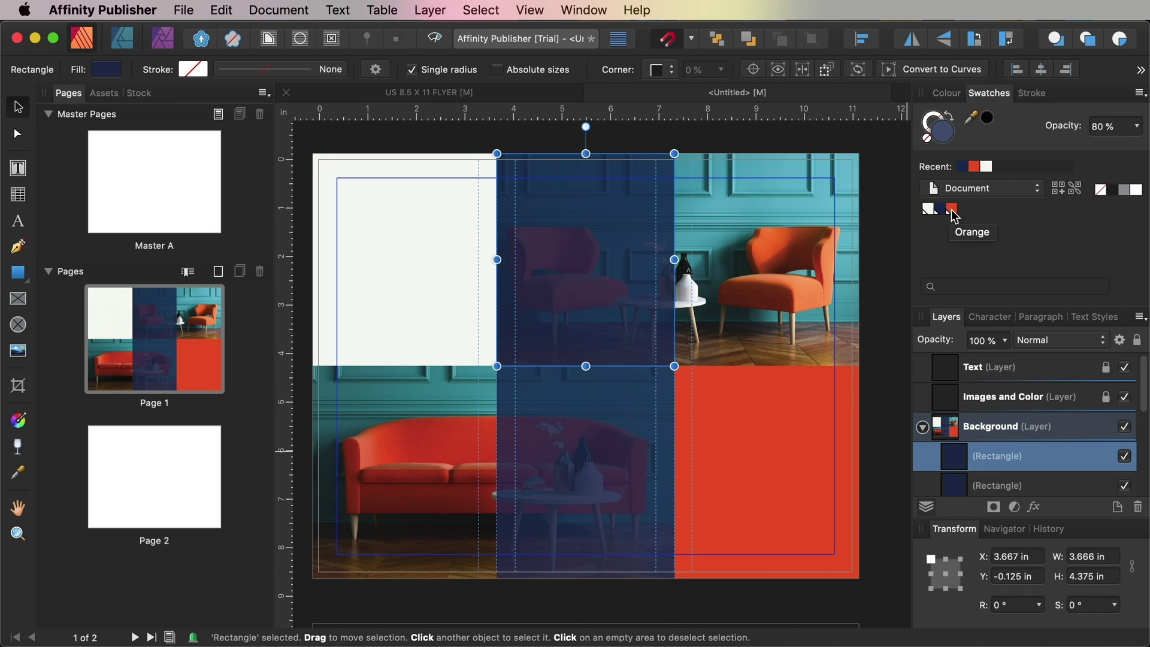
pyautogui.click(951, 210)
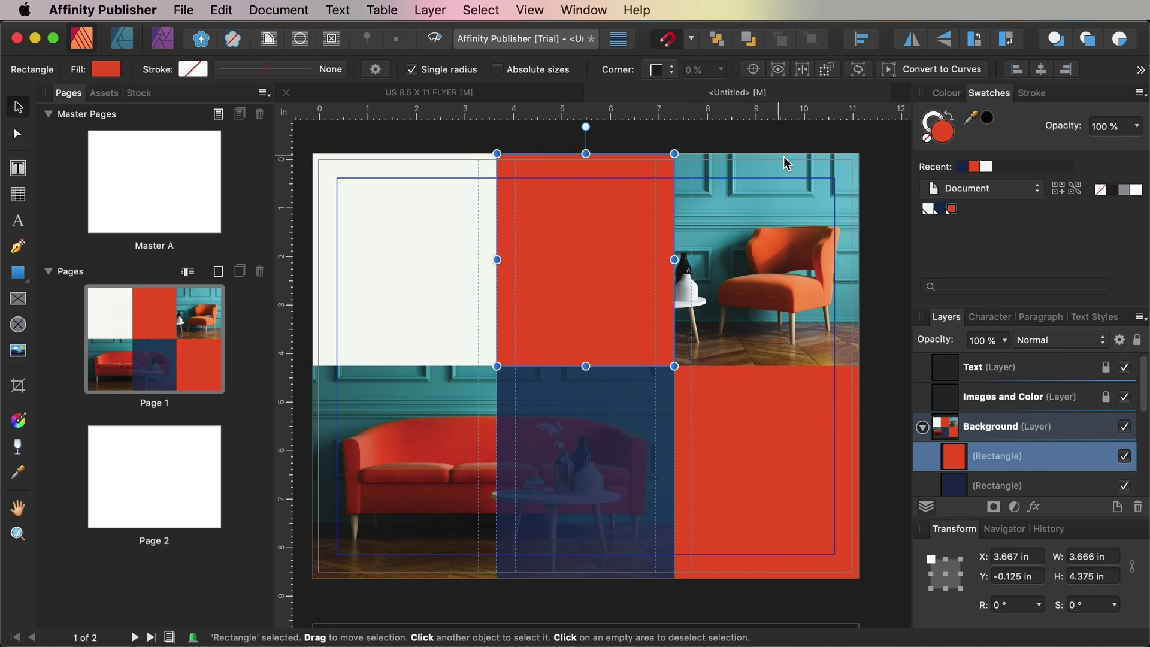
pyautogui.click(1061, 341)
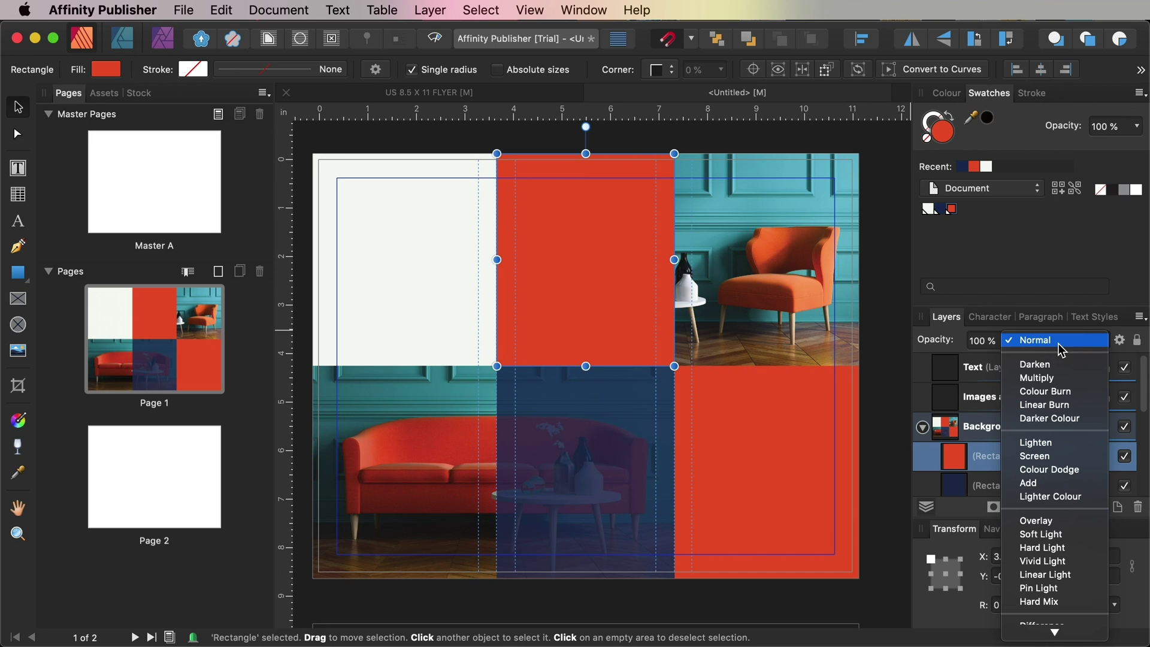
pyautogui.click(1054, 378)
# Step: Copy the armchair picture frame from page 1 and paste it onto page 2
pyautogui.click(847, 296)
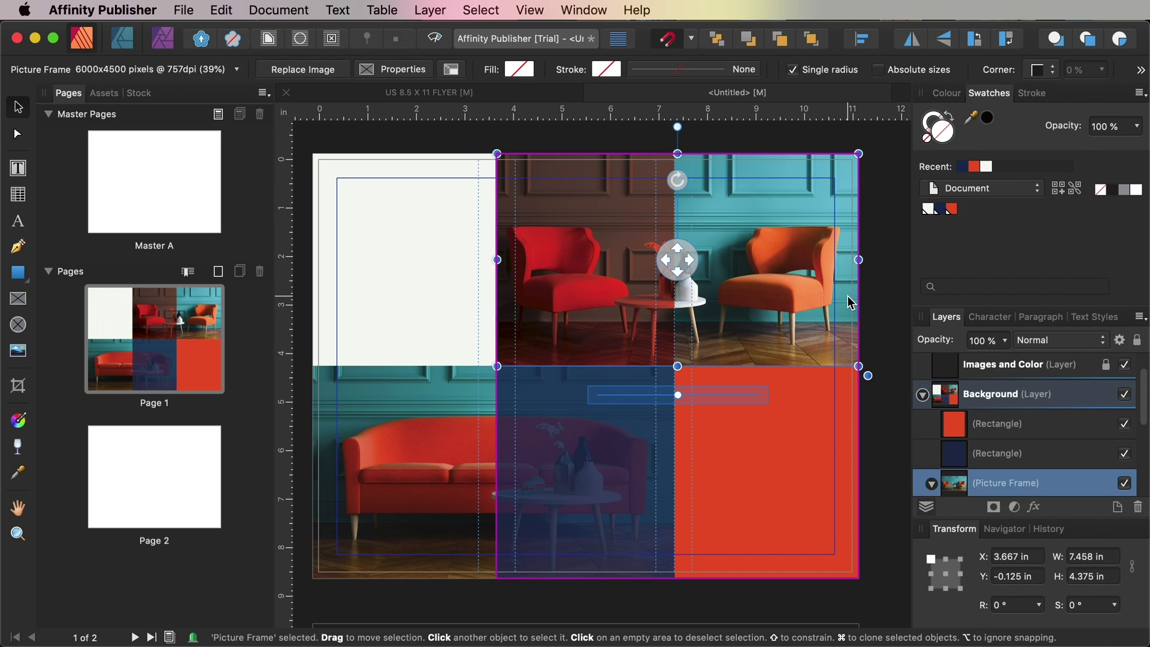
pyautogui.click(221, 10)
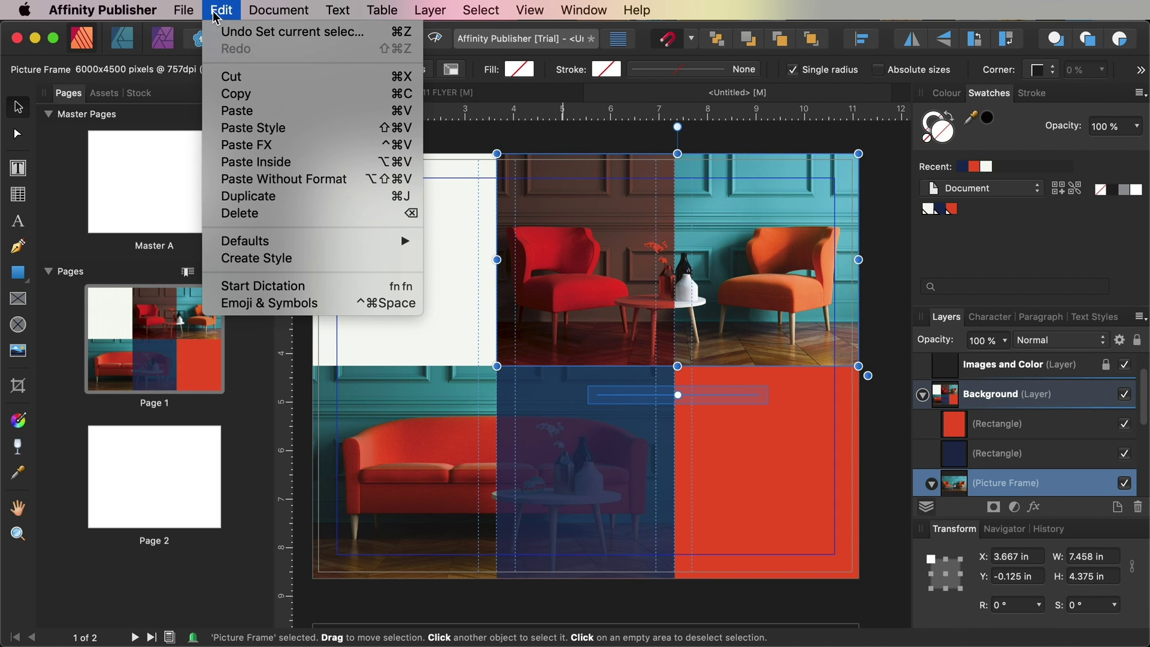
pyautogui.click(239, 90)
pyautogui.scroll(-2, 461, 281)
pyautogui.scroll(-15, 462, 279)
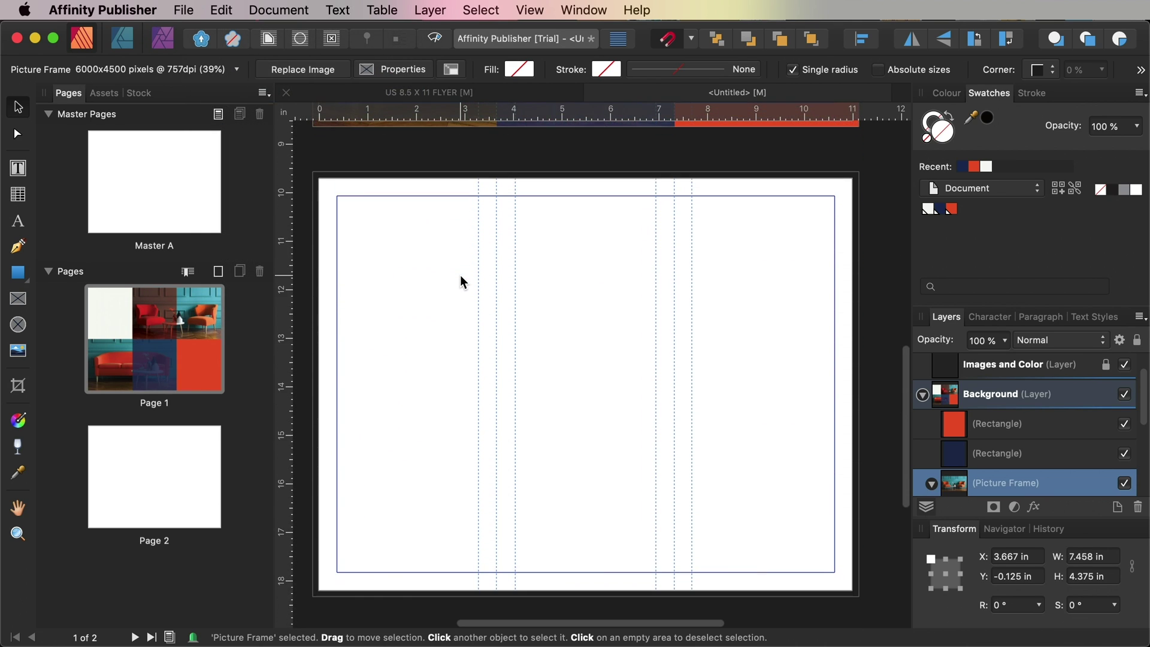
pyautogui.hscroll(-1, 462, 275)
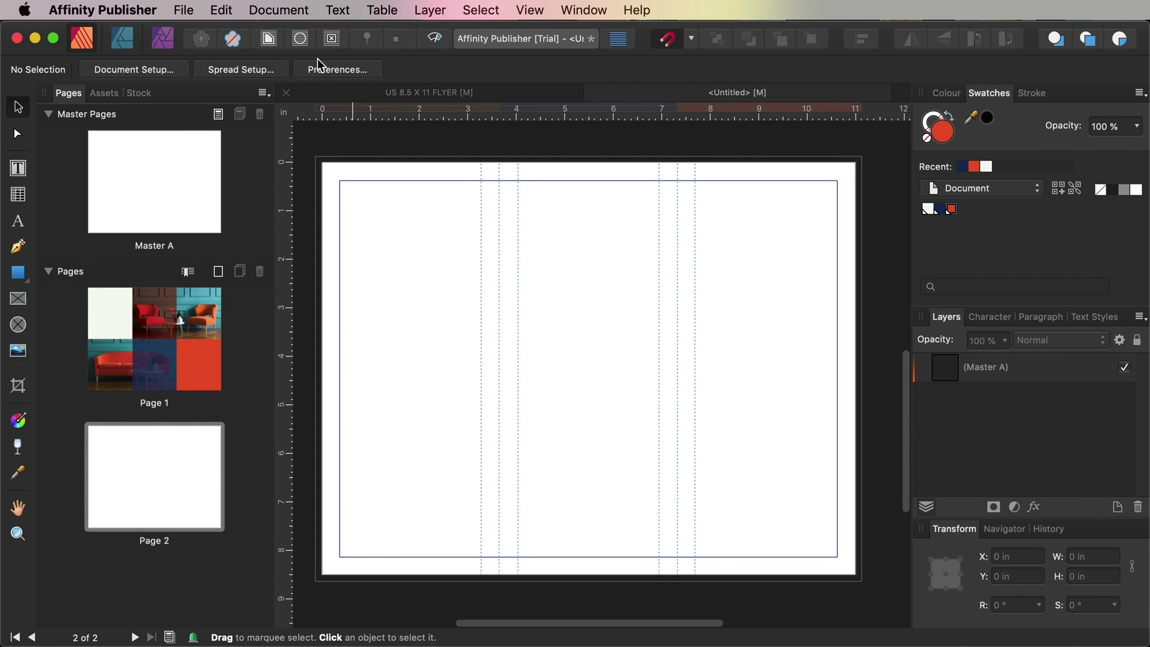
pyautogui.click(220, 10)
pyautogui.click(264, 115)
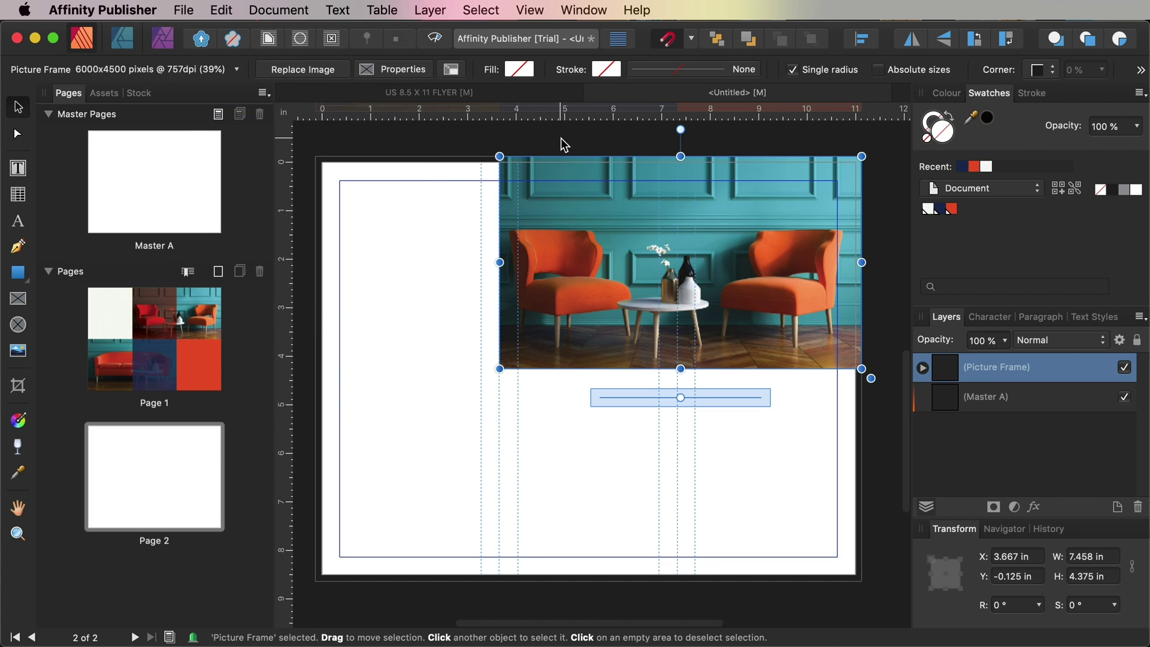
# Step: Stretch the pasted frame across page 2 to the bleed, 11.25 × 8.75 in, and enlarge its photo to about 11.72 × 8.79 in
pyautogui.moveTo(500, 369); pyautogui.dragTo(316, 581)
pyautogui.doubleClick(634, 333)
pyautogui.moveTo(481, 381); pyautogui.dragTo(368, 581)
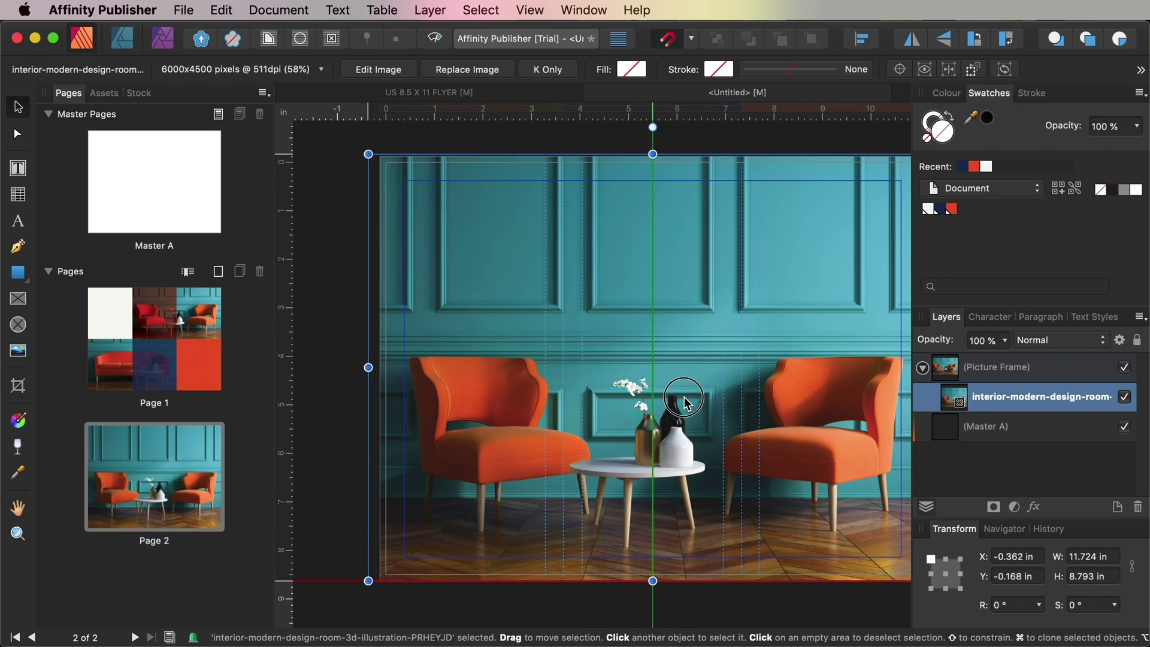
pyautogui.hscroll(2, 684, 403)
# Step: Copy the navy rectangle from page 1 and paste it onto the lower half of page 2's middle panel
pyautogui.scroll(3, 619, 146)
pyautogui.scroll(6, 650, 140)
pyautogui.click(616, 403)
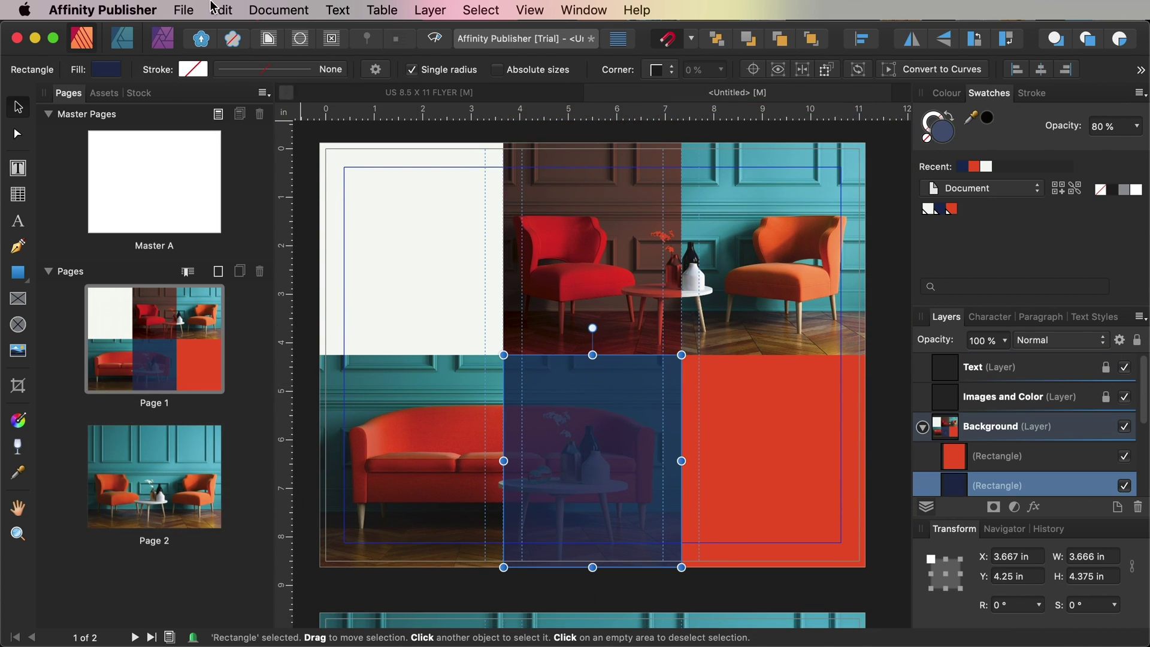
pyautogui.click(221, 11)
pyautogui.click(234, 92)
pyautogui.scroll(-10, 551, 208)
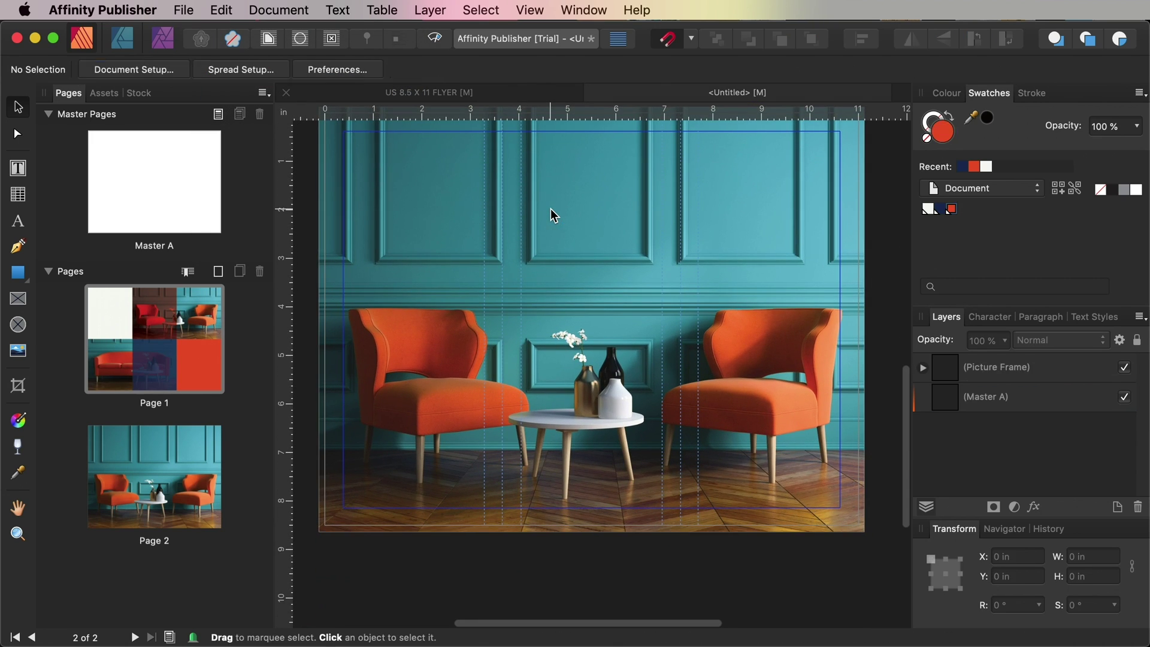
pyautogui.click(554, 215)
pyautogui.click(221, 10)
pyautogui.click(237, 114)
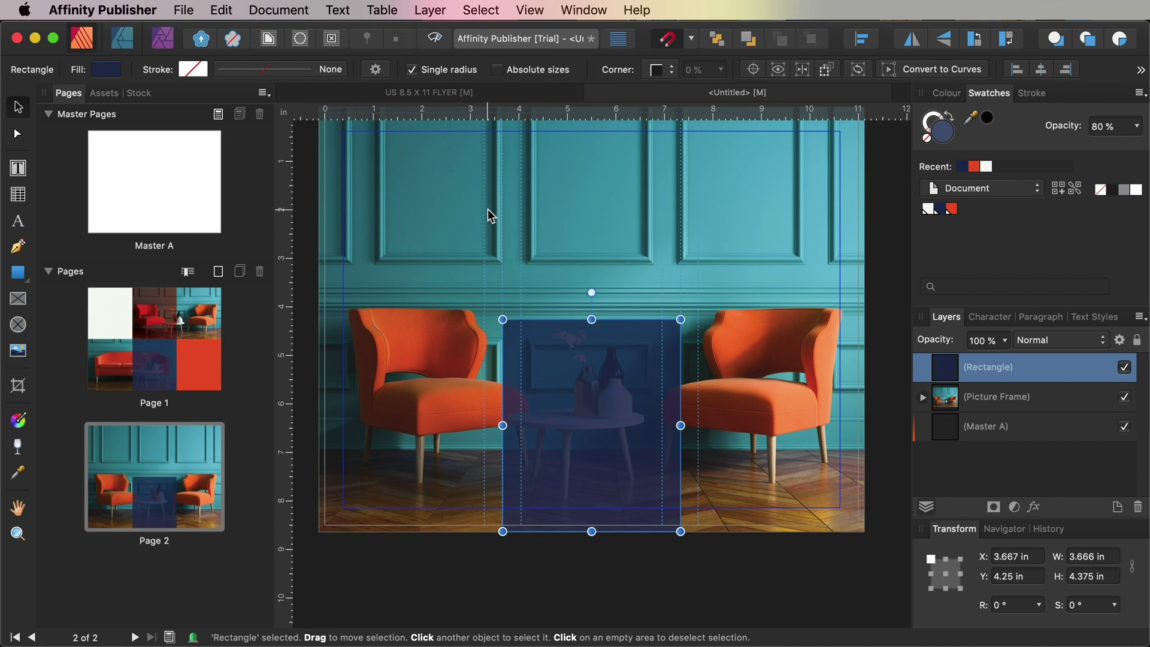
# Step: Copy the orange Multiply rectangle from page 1 and paste it over the photo on page 2
pyautogui.scroll(3, 596, 282)
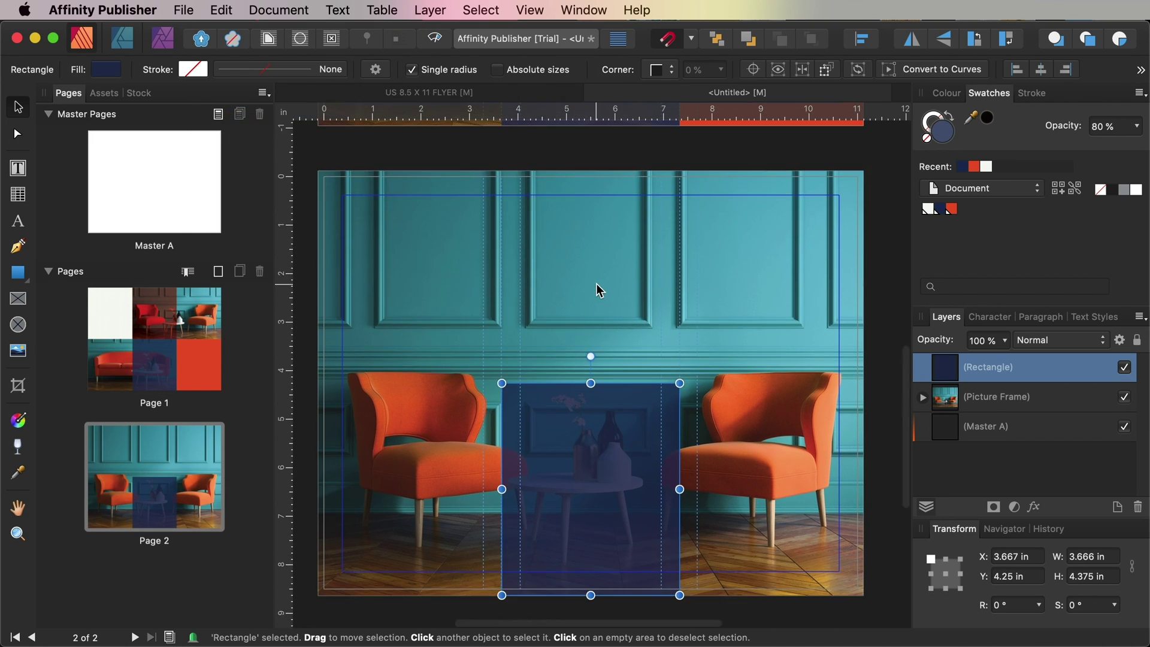
pyautogui.scroll(10, 597, 291)
pyautogui.click(603, 180)
pyautogui.click(222, 10)
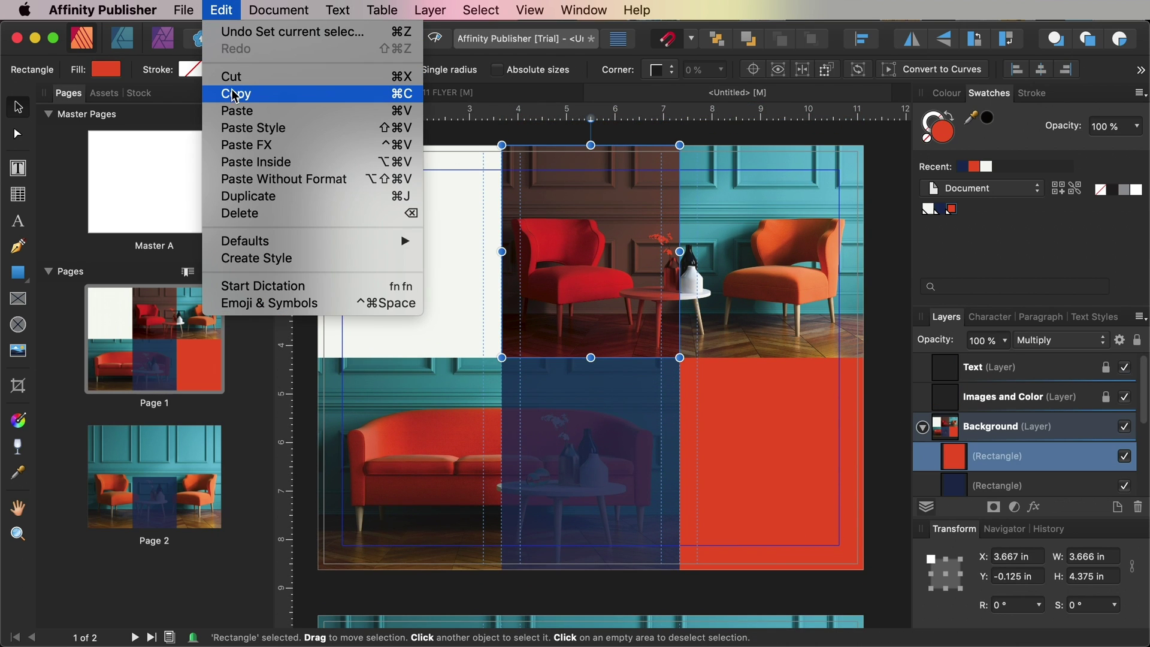
pyautogui.click(236, 94)
pyautogui.scroll(-10, 644, 169)
pyautogui.click(644, 168)
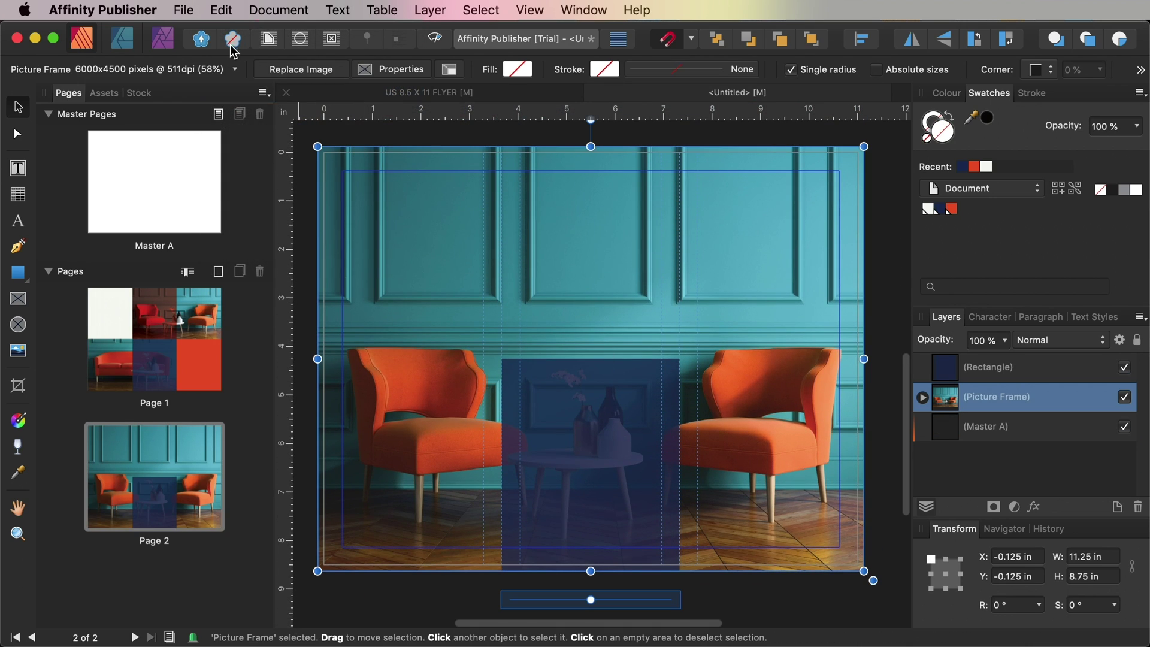
pyautogui.click(221, 10)
pyautogui.click(238, 114)
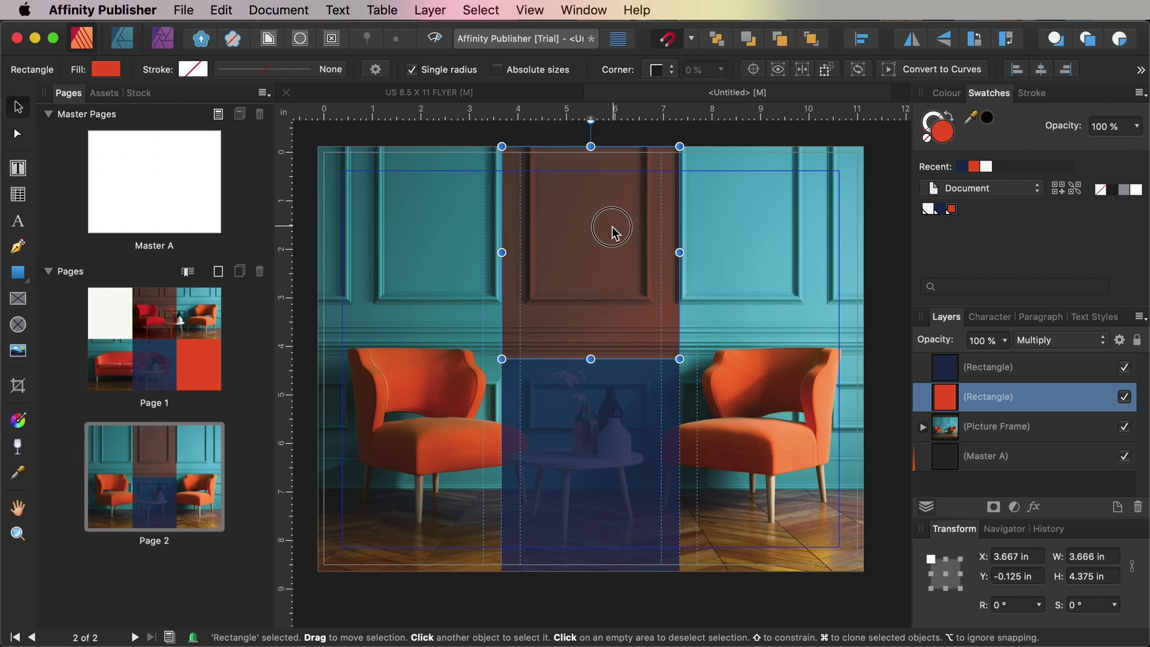
# Step: Move the orange overlay to page 2's left panel and resize it to cover the full panel, 3.792 × 8.75 in
pyautogui.moveTo(617, 232); pyautogui.dragTo(426, 228)
pyautogui.moveTo(406, 359); pyautogui.dragTo(407, 571)
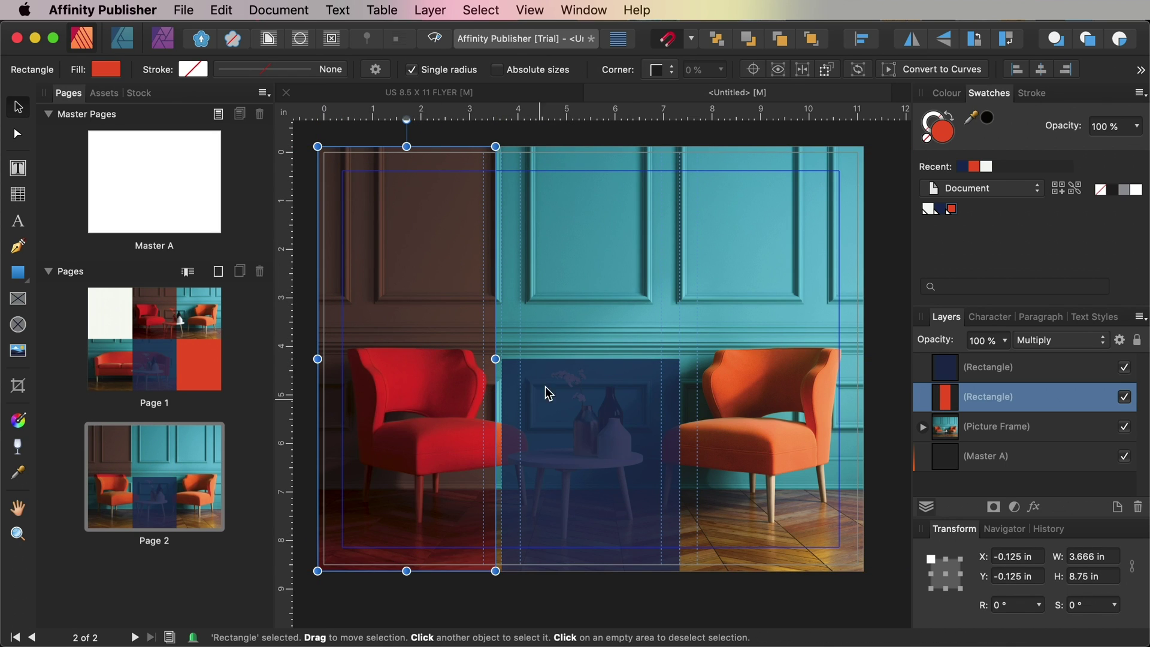
pyautogui.moveTo(496, 359); pyautogui.dragTo(502, 359)
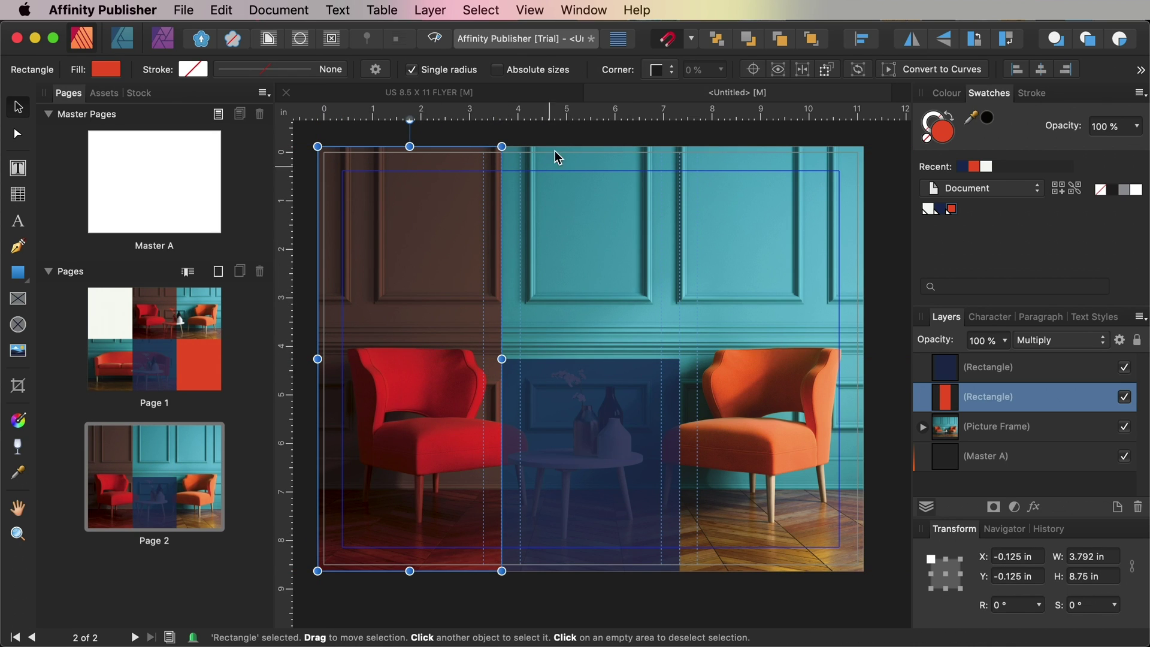
# Step: Paste another orange overlay, move it to the bottom of page 2's right panel and resize it to about 3.79 × 6.42 in
pyautogui.click(222, 11)
pyautogui.click(238, 112)
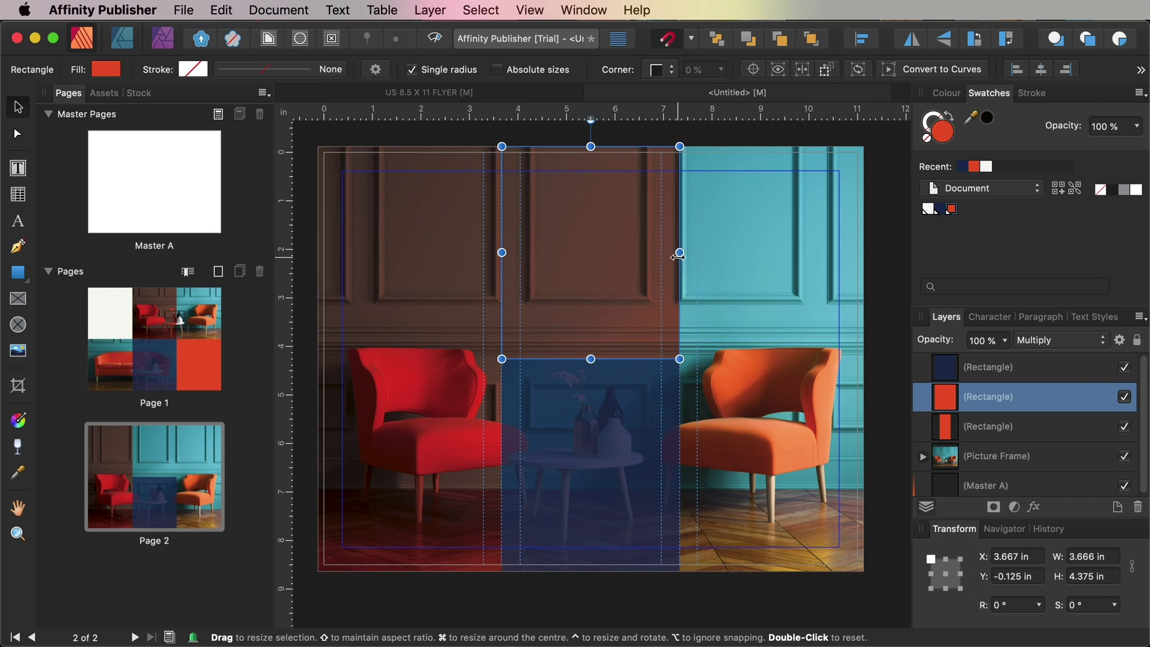
pyautogui.moveTo(623, 226); pyautogui.dragTo(801, 437)
pyautogui.moveTo(769, 358); pyautogui.dragTo(768, 260)
pyautogui.moveTo(858, 415); pyautogui.dragTo(864, 416)
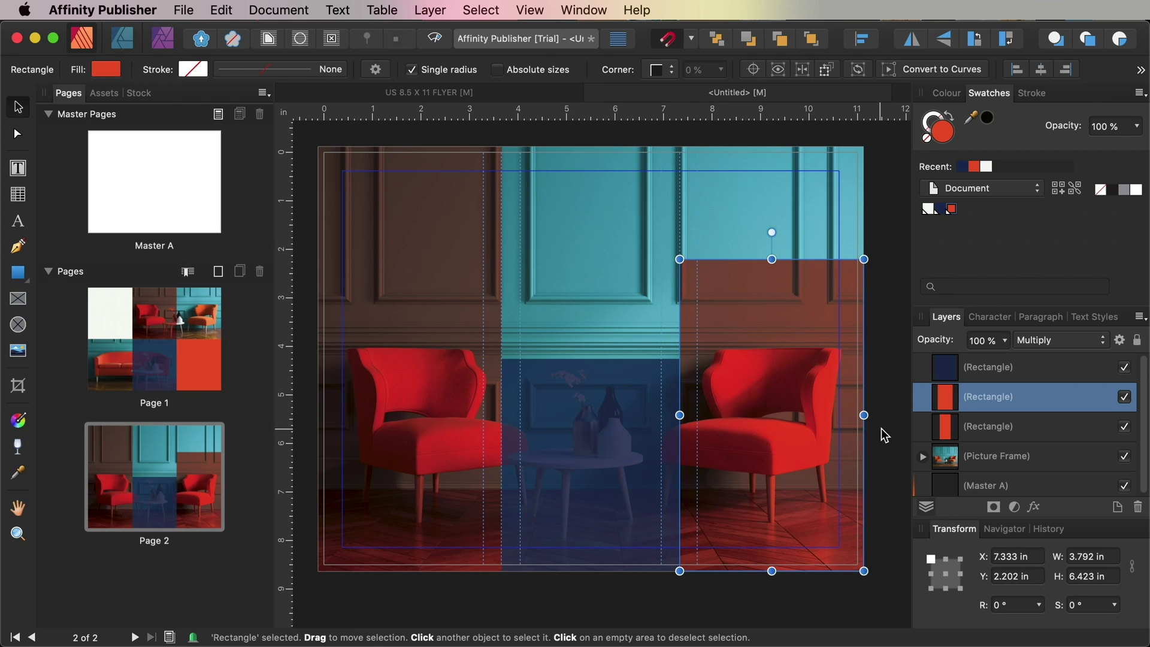
pyautogui.click(890, 415)
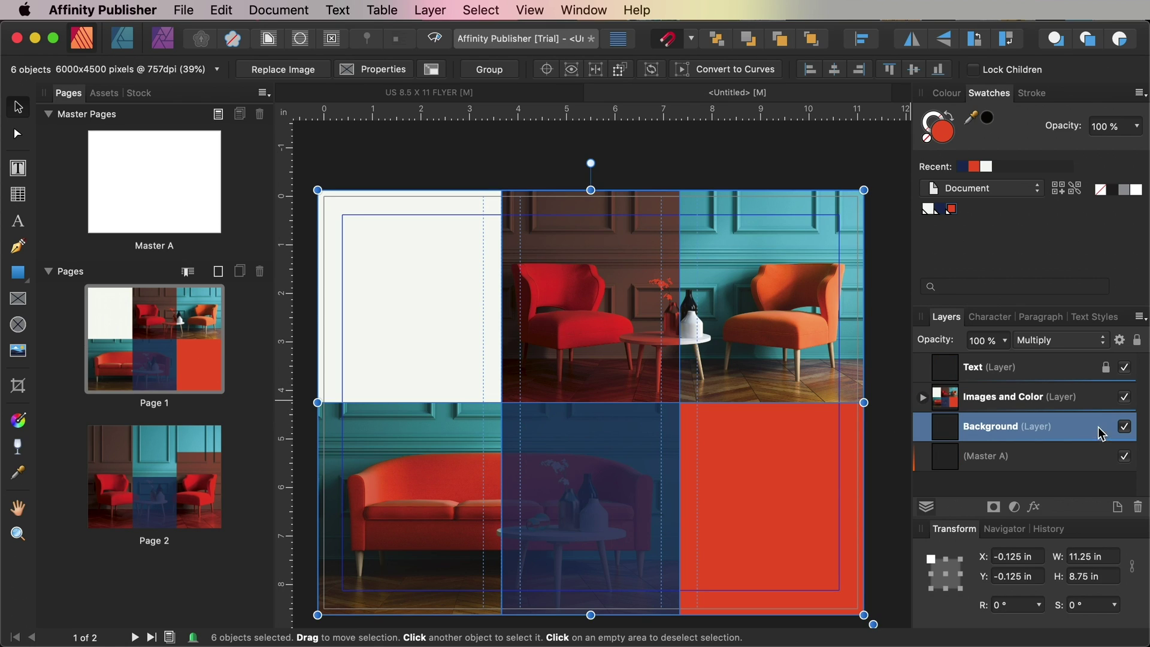
# Step: Lock the Background and Images and Color layers on page 1 and unlock the Text layer
pyautogui.click(1106, 427)
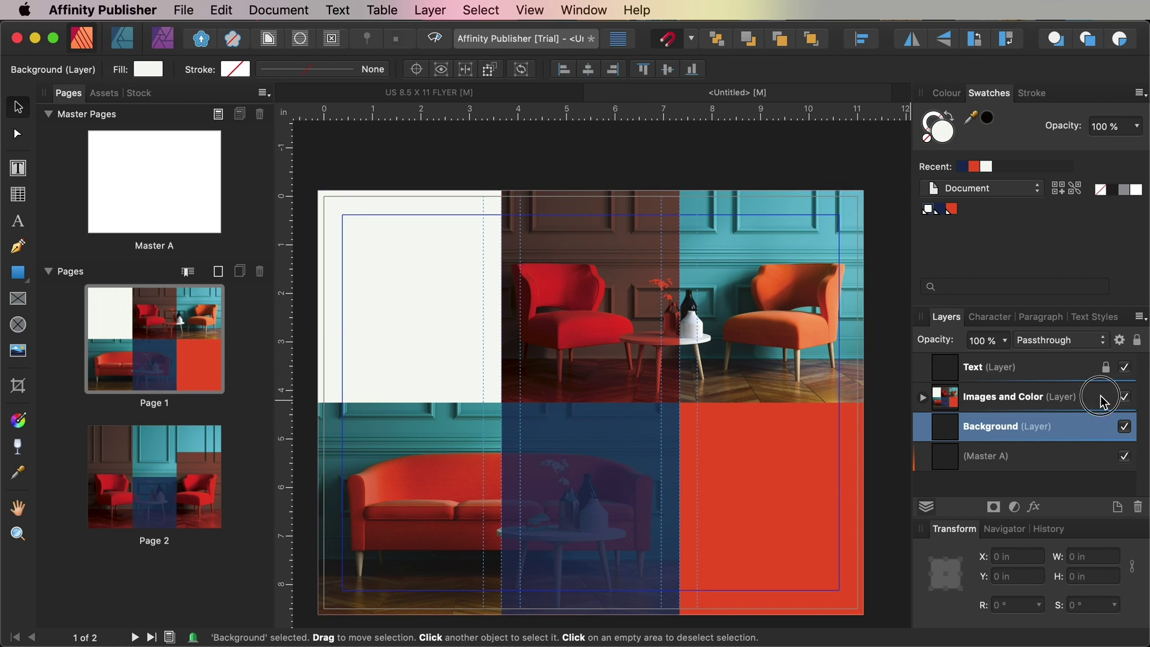
pyautogui.click(1105, 397)
pyautogui.click(1111, 368)
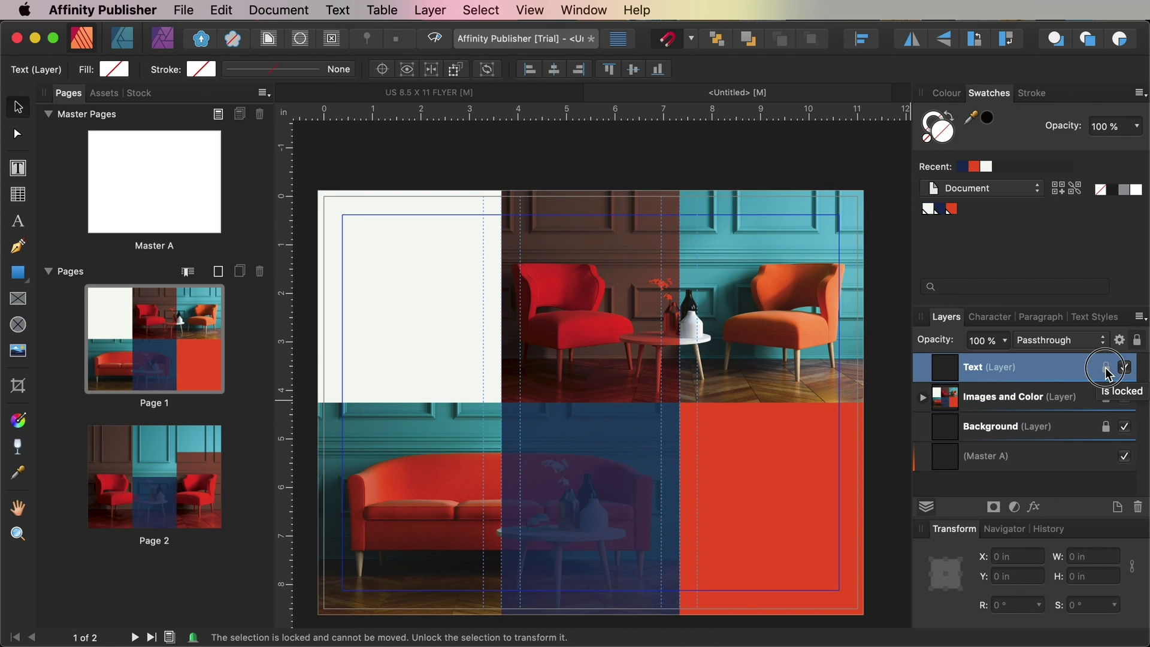
# Step: Draw a text frame about 2.94 × 0.94 in on page 1's orange lower-right panel, between its guides, and enter "Brochure"
pyautogui.scroll(-2, 574, 336)
pyautogui.click(18, 169)
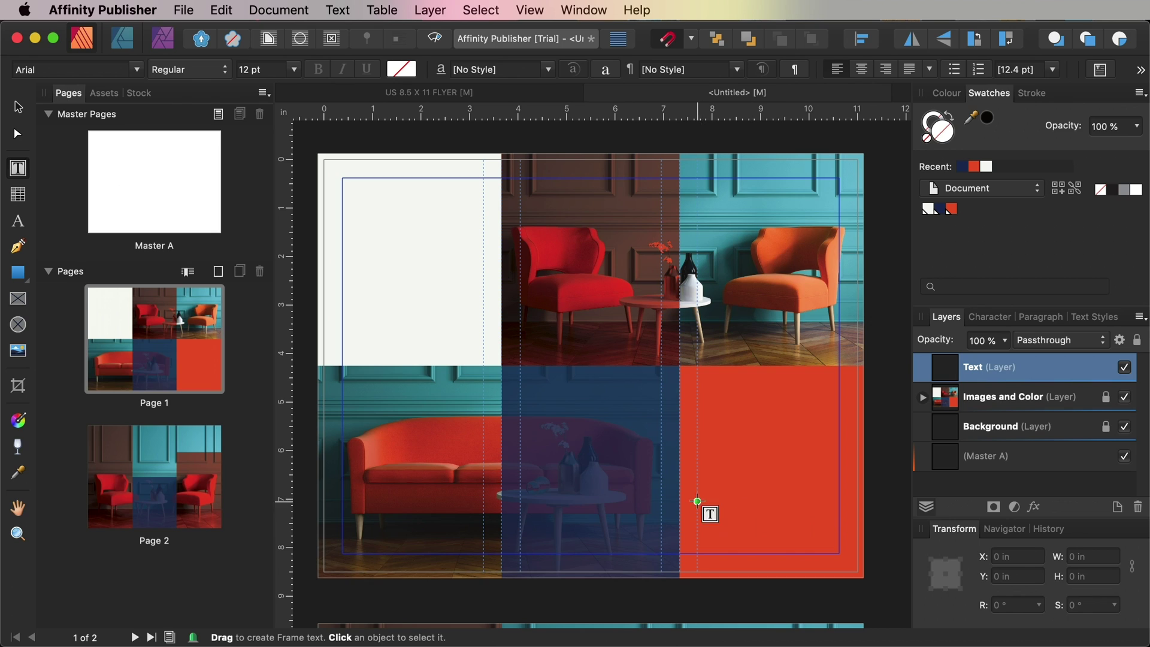
pyautogui.moveTo(697, 463); pyautogui.dragTo(838, 509)
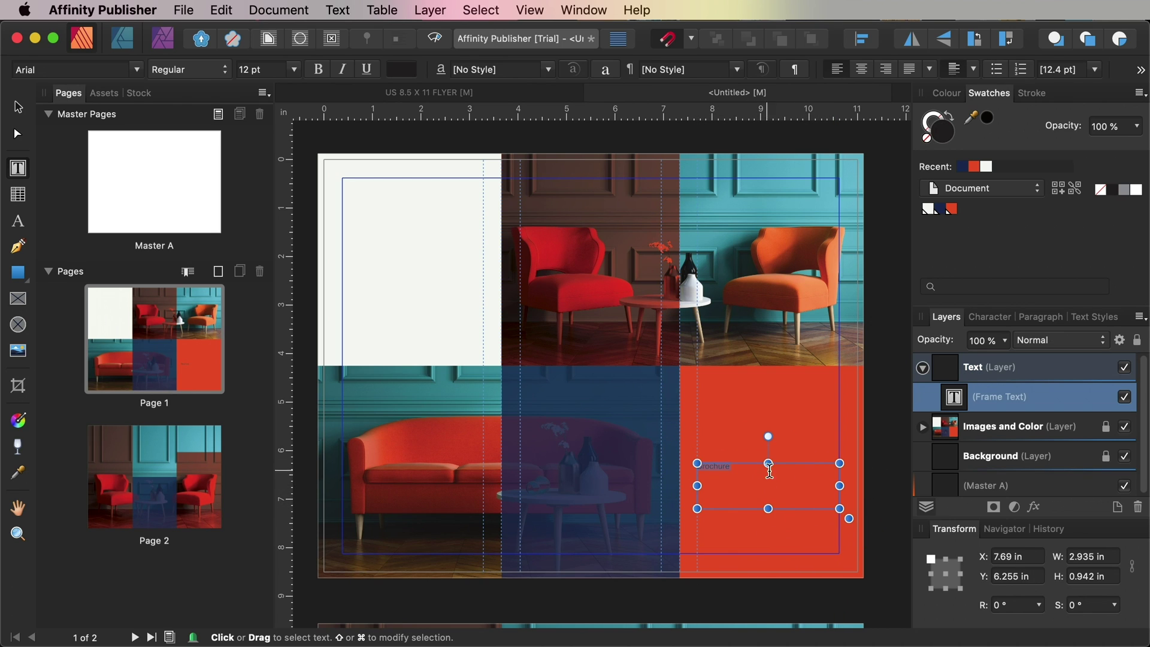
# Step: Set the "Brochure" title to the Mondia font at 52 pt
pyautogui.click(986, 316)
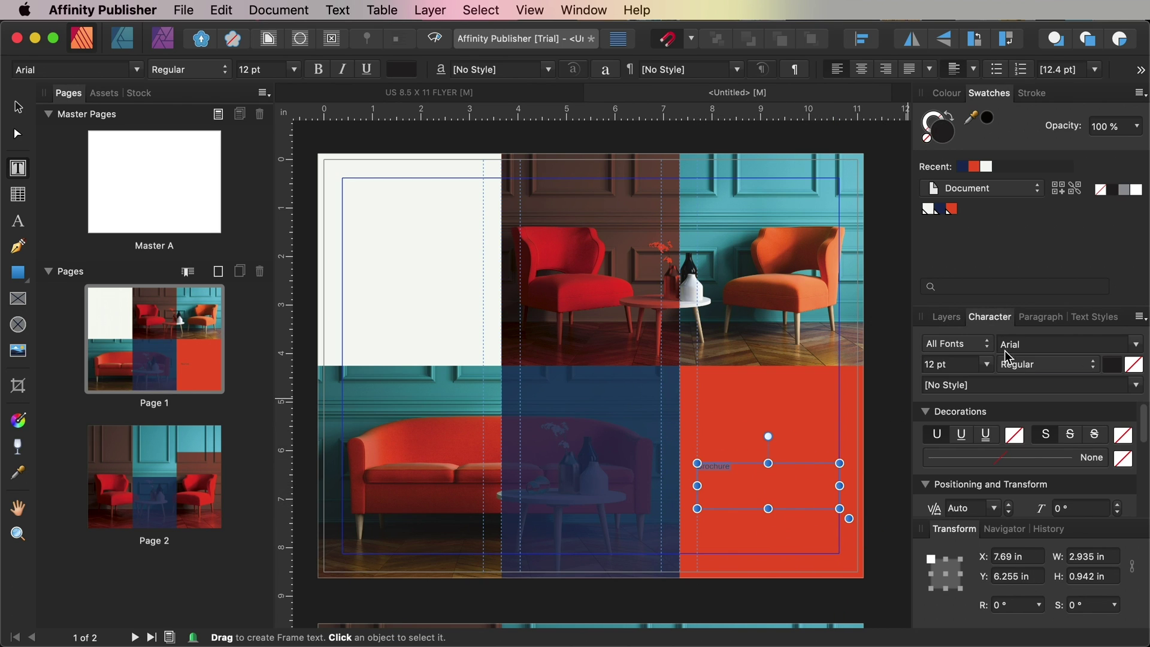
pyautogui.click(1136, 345)
pyautogui.write('mondia')
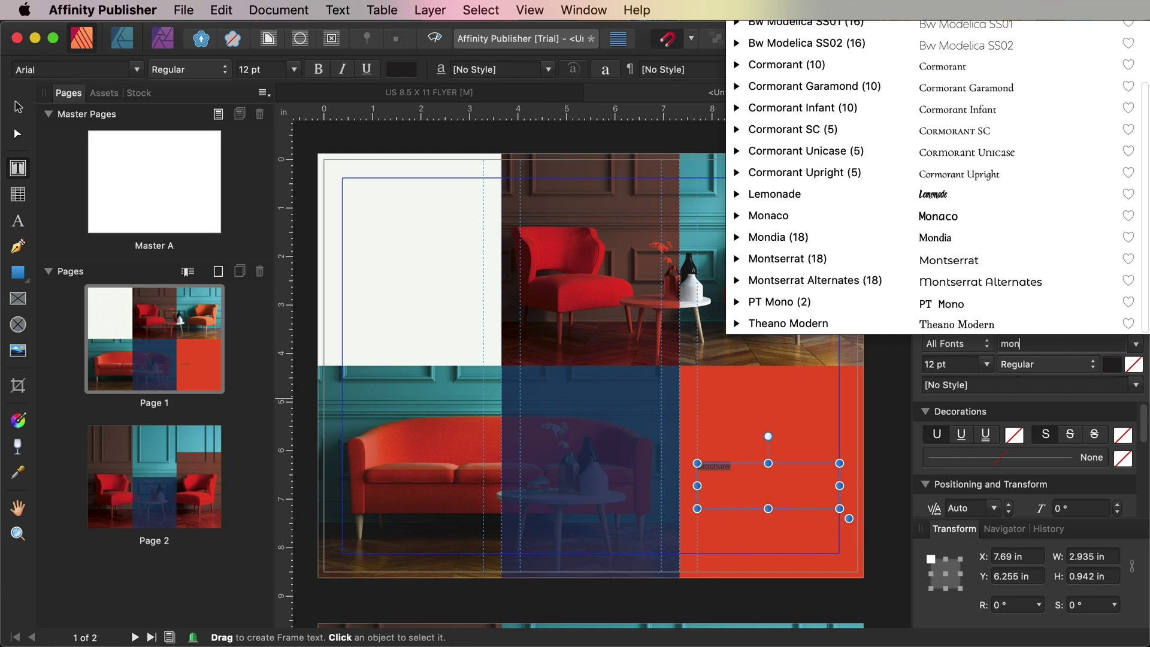
pyautogui.click(1004, 375)
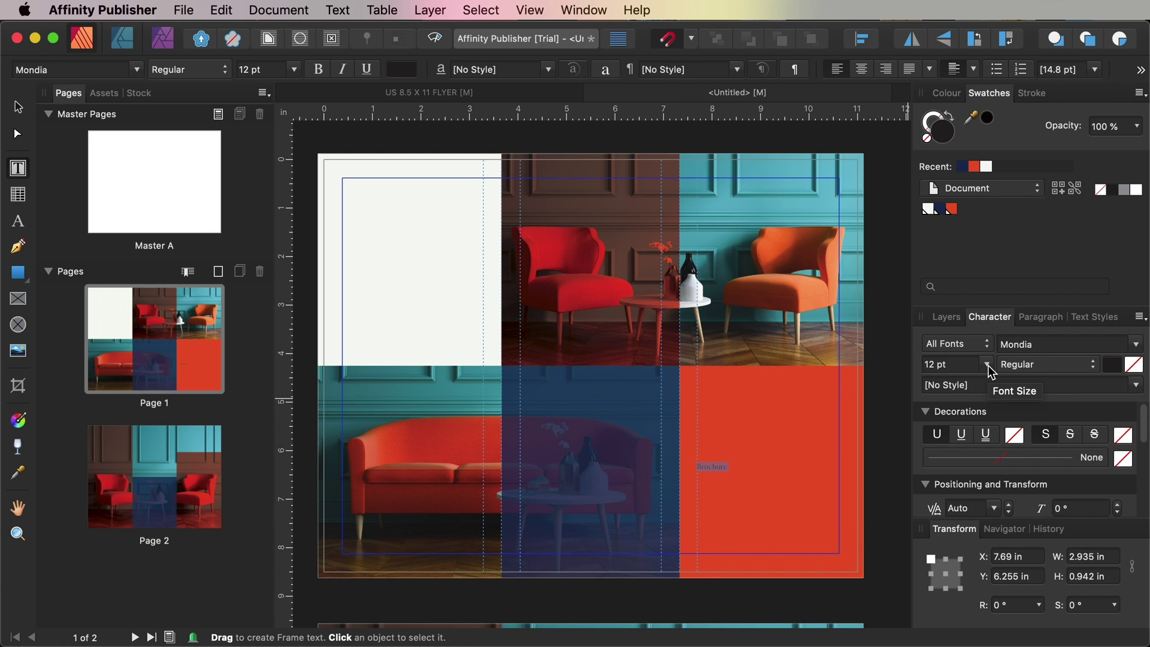
pyautogui.click(932, 366)
pyautogui.write('52')
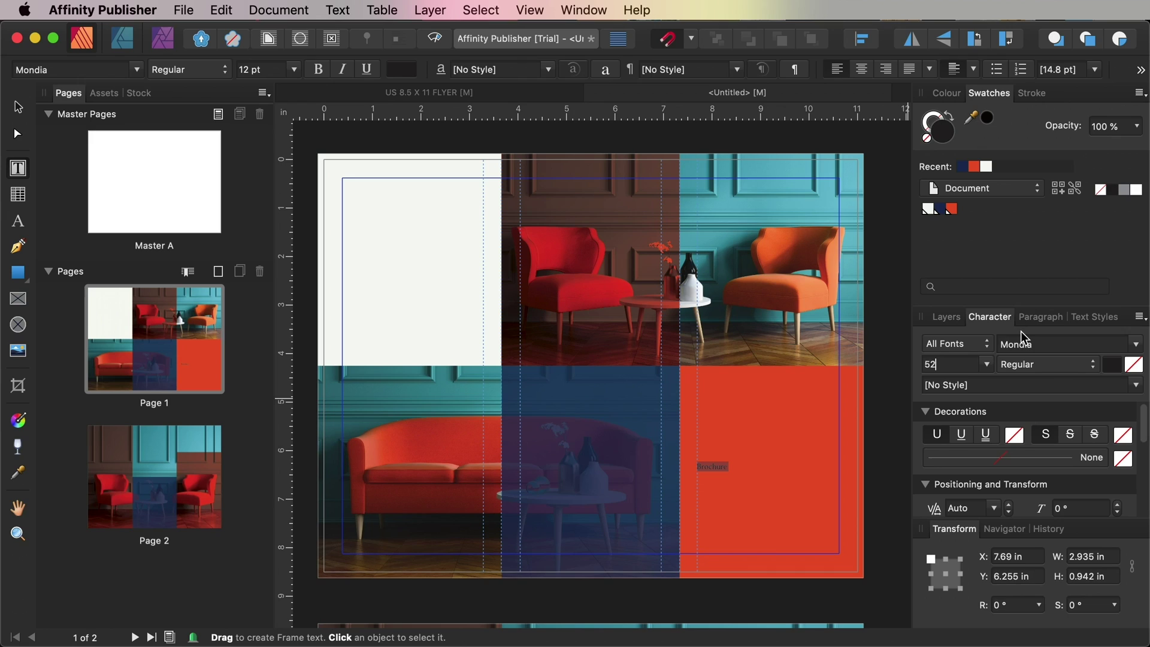
pyautogui.press('Return')
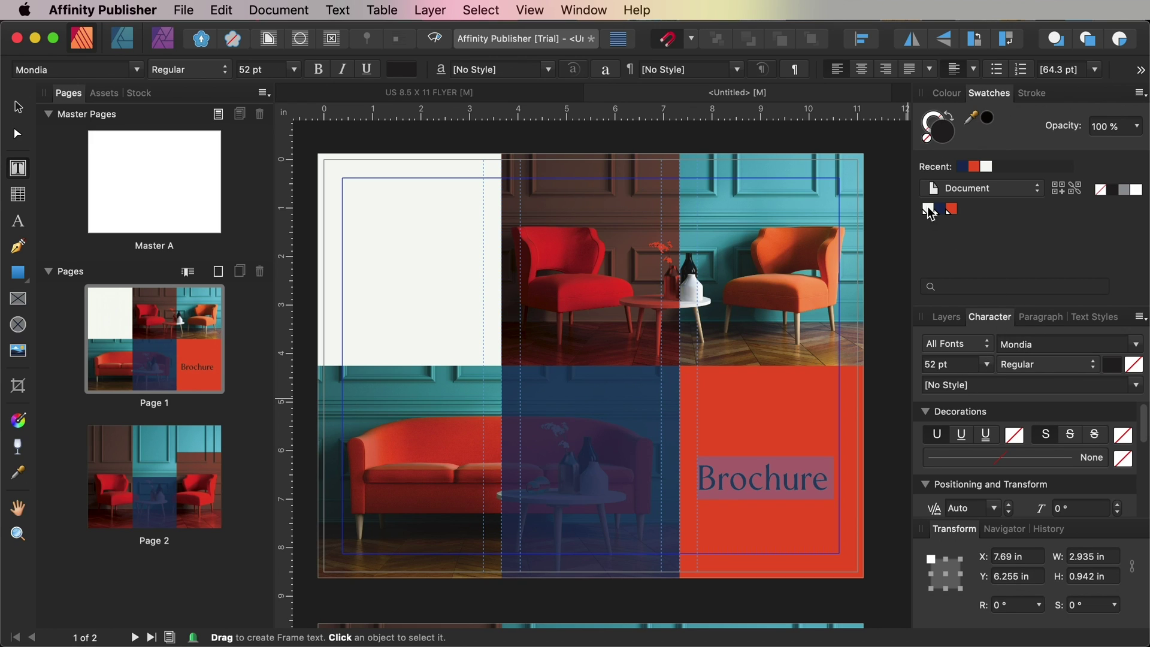
# Step: Fill the "Brochure" title with the off-white document swatch and centre it in its frame
pyautogui.click(928, 210)
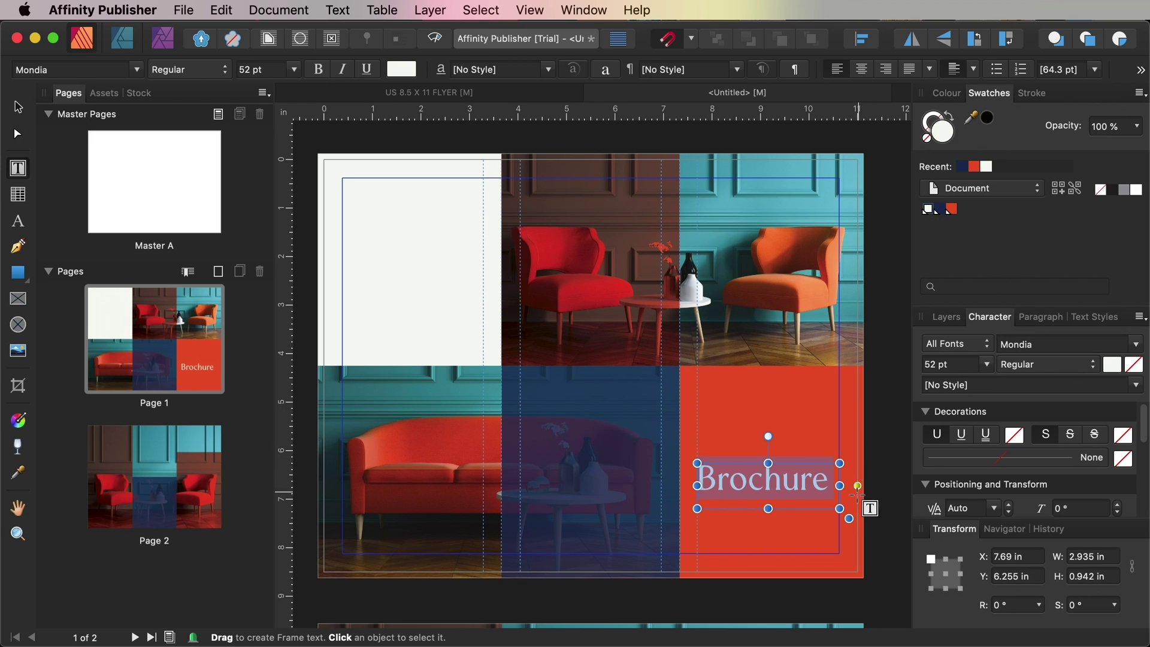
pyautogui.click(1041, 318)
pyautogui.click(962, 346)
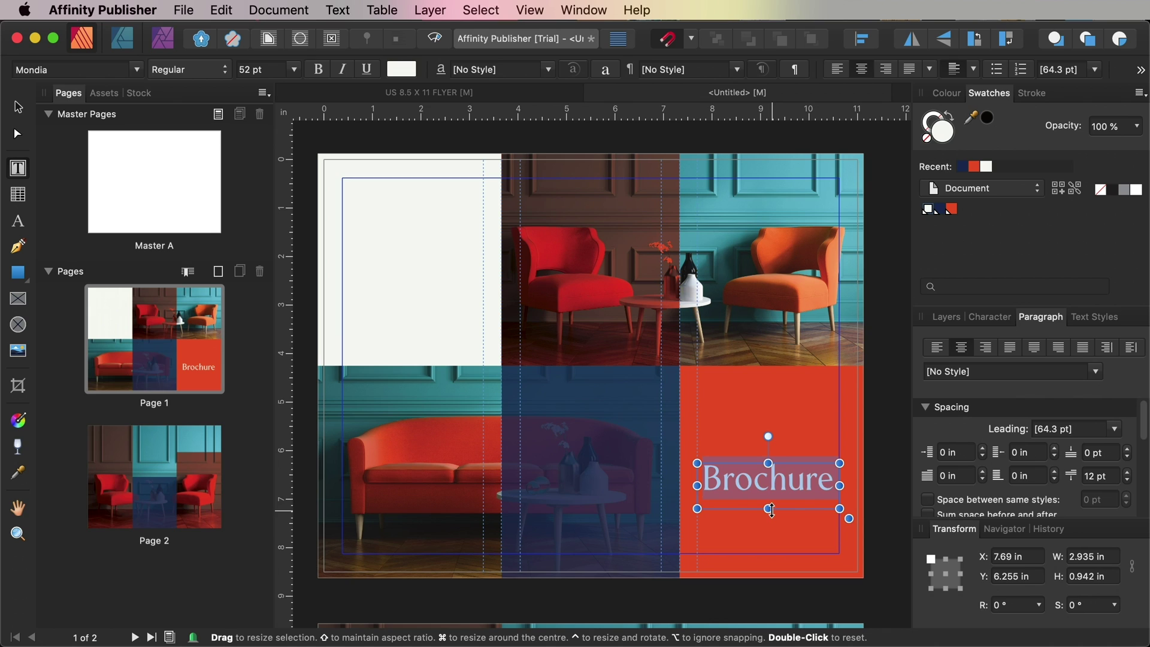
# Step: Draw a text frame about 2.94 × 1.26 in below "Brochure" and enter "TRI FOLD BROCHURE SUBHEADING HERE" in CA SaygonText at 10 pt
pyautogui.moveTo(698, 512); pyautogui.dragTo(839, 571)
pyautogui.scroll(2, 840, 533)
pyautogui.click(987, 320)
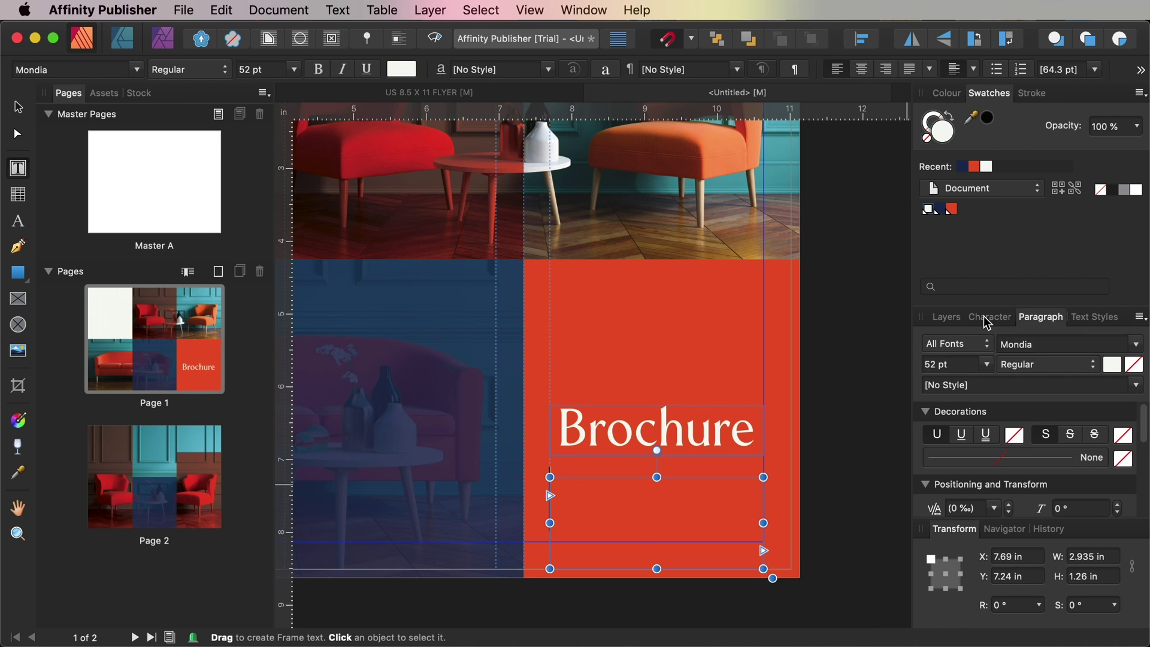
pyautogui.click(1047, 345)
pyautogui.write('ca say')
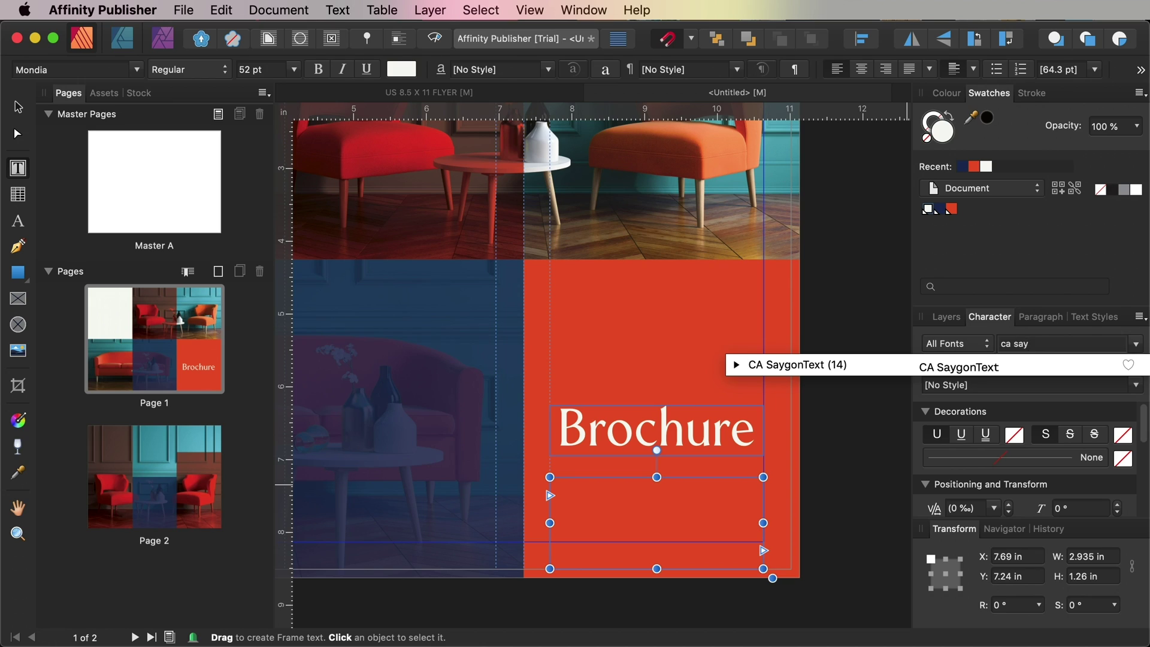
pyautogui.click(967, 370)
pyautogui.write('10')
pyautogui.press('Return')
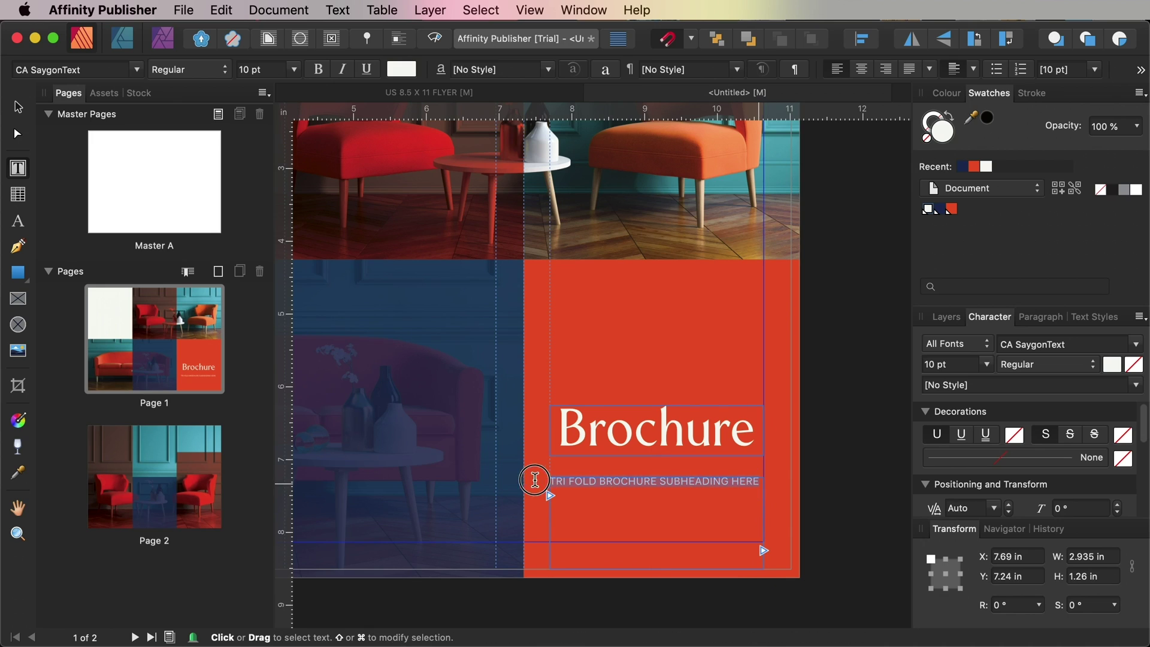
# Step: Centre the tri-fold subheading and shorten its frame to about 0.38 in, close beneath "Brochure"
pyautogui.click(1029, 317)
pyautogui.click(961, 348)
pyautogui.moveTo(657, 568); pyautogui.dragTo(660, 463)
# Step: Draw a text frame about 2.9 × 1.16 in between the blue panel's guides and set its font to Mondia, 20 pt
pyautogui.hscroll(-5, 763, 352)
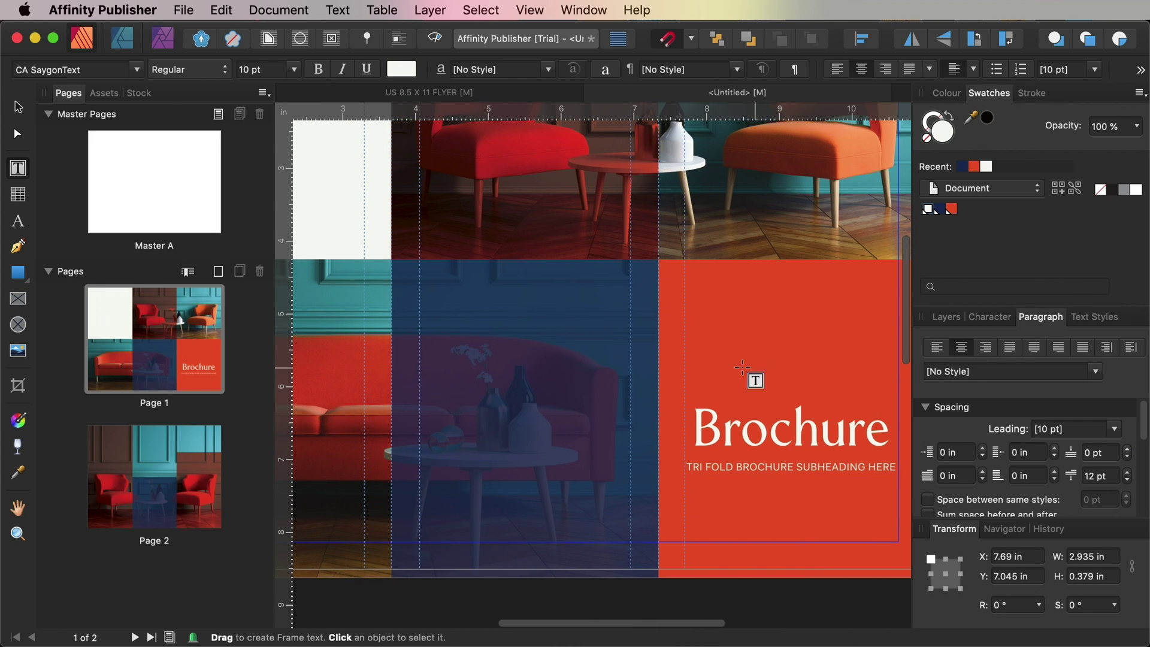
pyautogui.moveTo(419, 283); pyautogui.dragTo(631, 368)
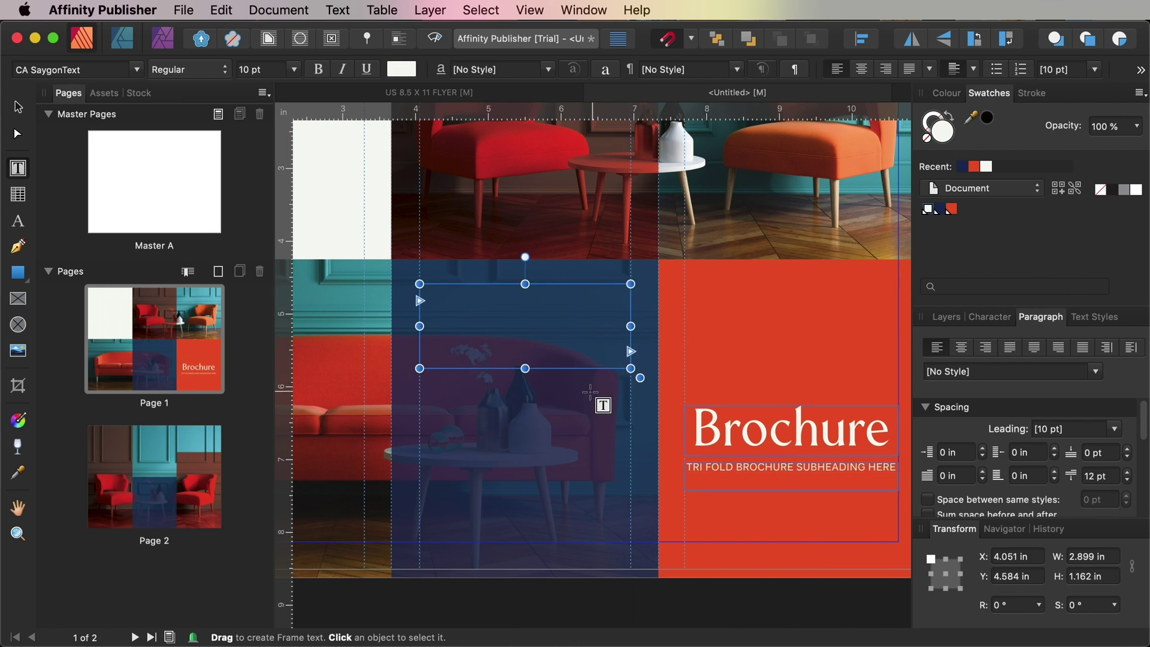
pyautogui.click(968, 321)
pyautogui.click(1081, 345)
pyautogui.write('mond')
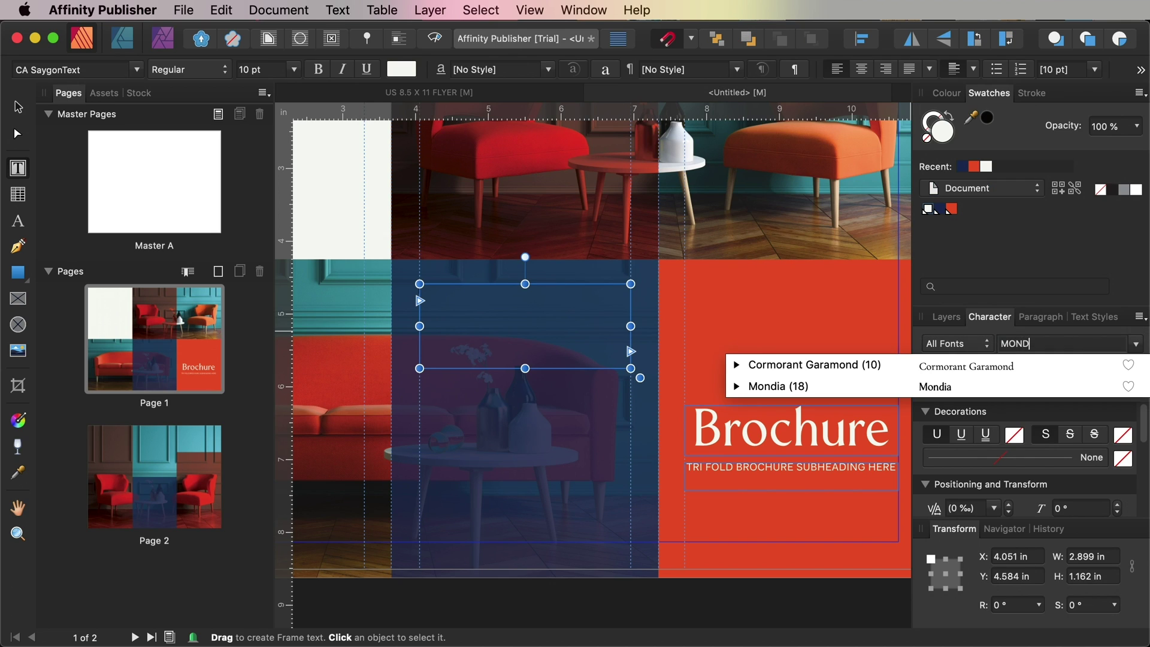
pyautogui.click(1009, 388)
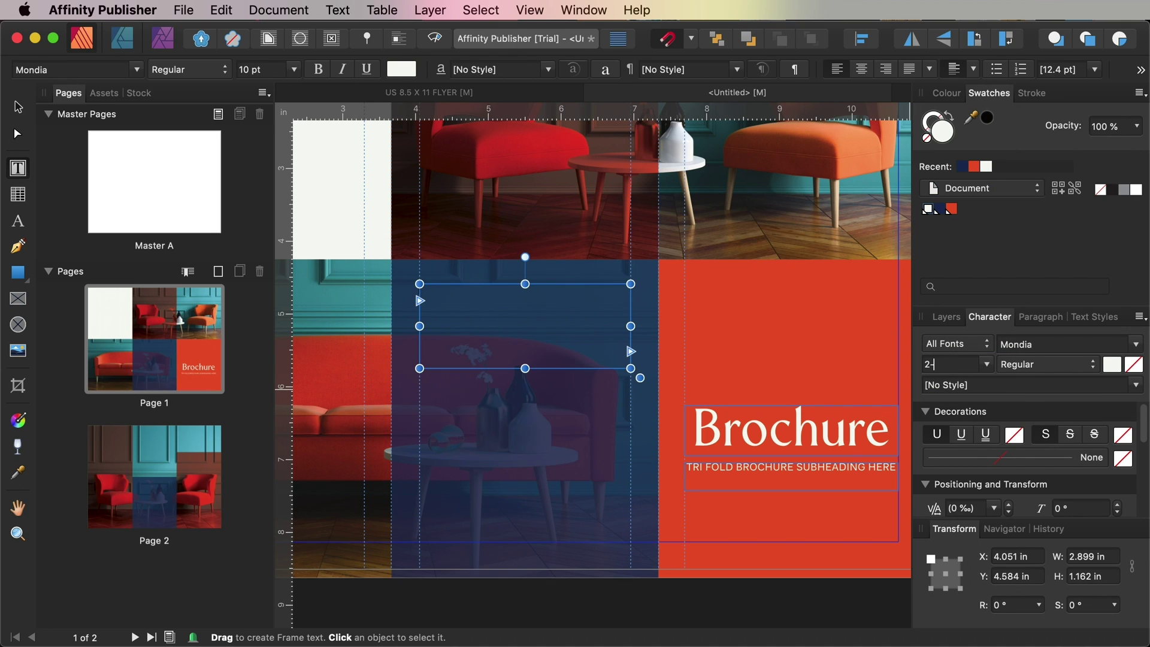
pyautogui.click(1038, 317)
pyautogui.click(988, 317)
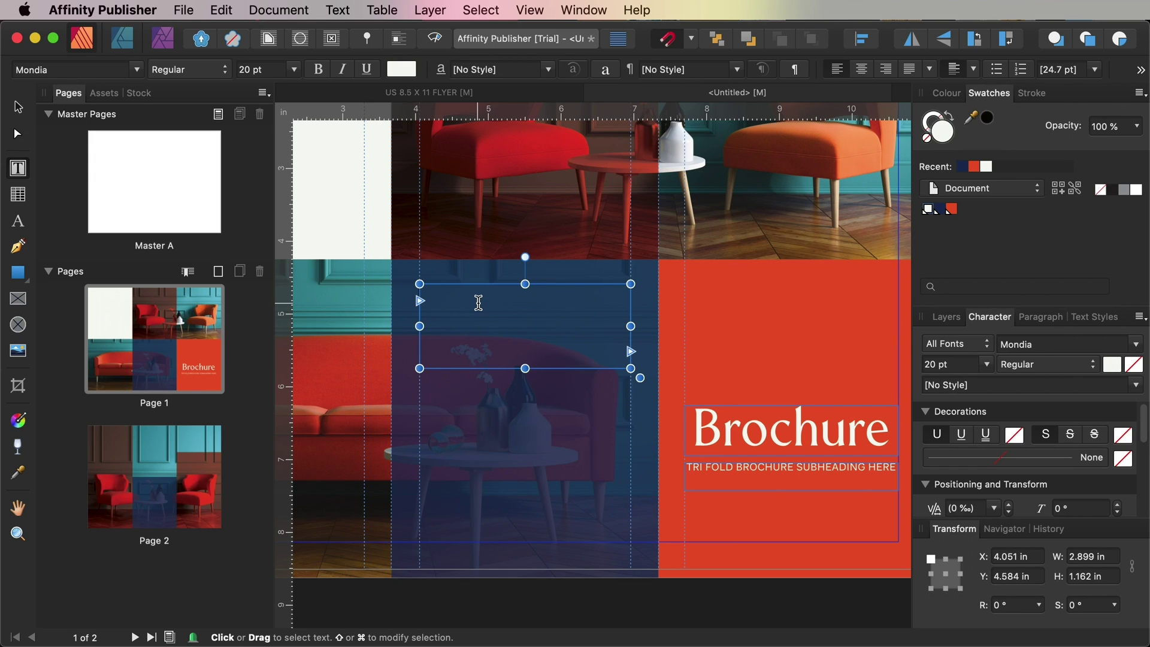
# Step: Enter "Sub-heading here" in the blue panel's frame and shorten the frame to about 0.31 in high
pyautogui.write('Sub-heading here')
pyautogui.press('Escape')
pyautogui.moveTo(525, 367); pyautogui.dragTo(526, 305)
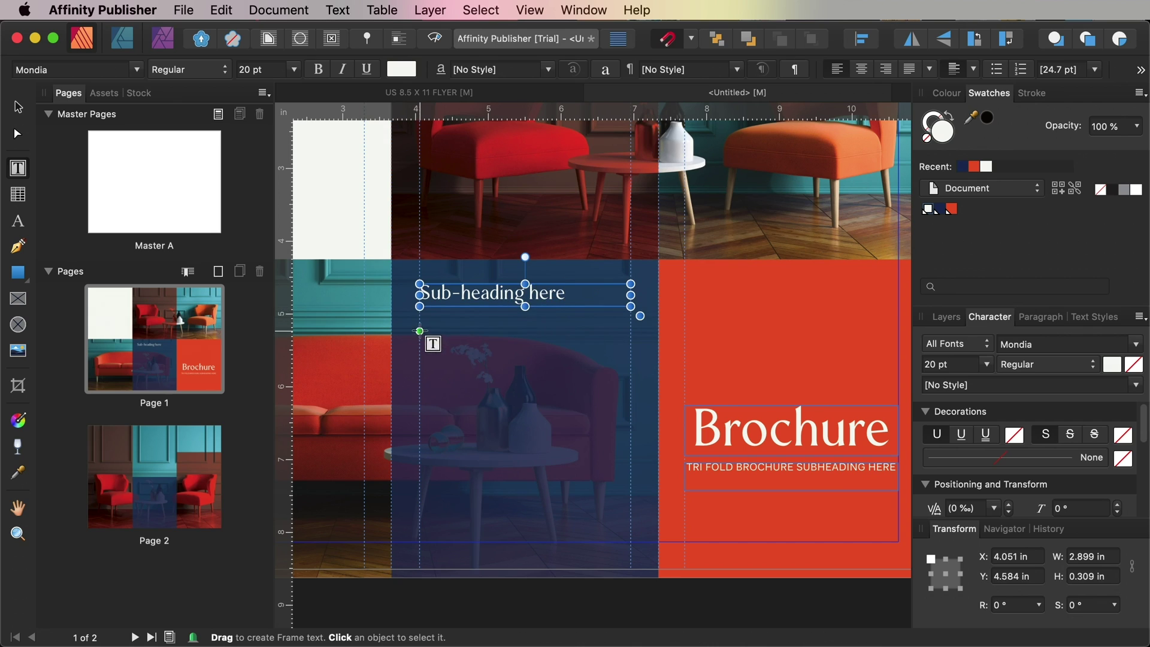
# Step: Apply the All Caps typography option to the blue panel's "Sub-heading here" text
pyautogui.tripleClick(451, 294)
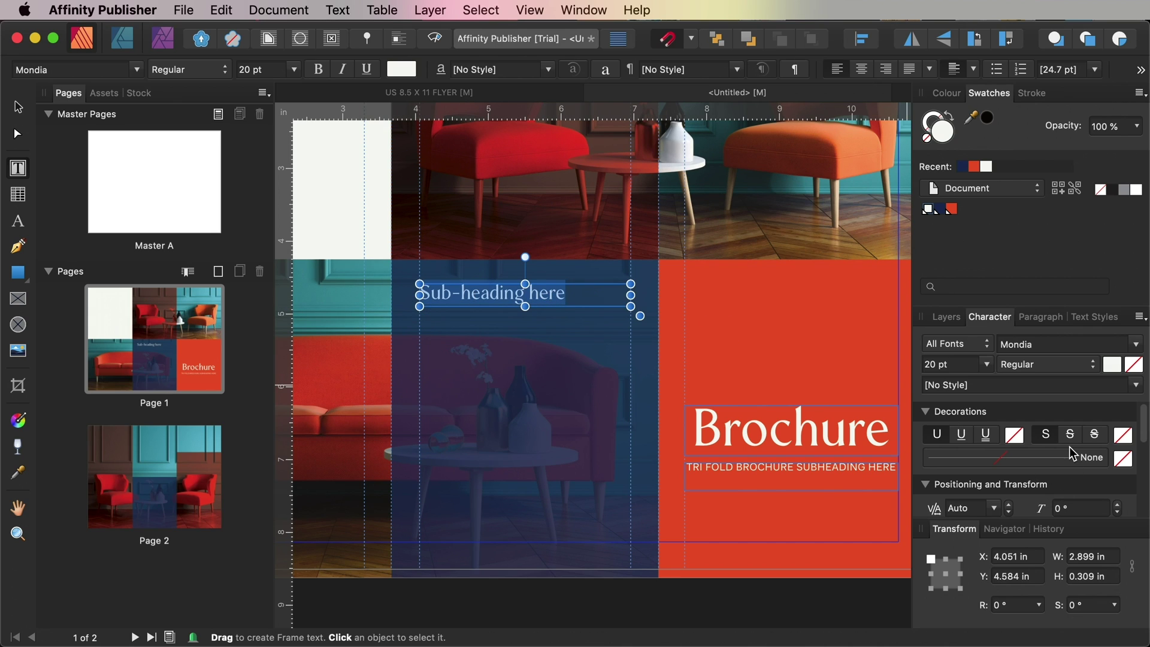
pyautogui.click(1140, 316)
pyautogui.click(1065, 331)
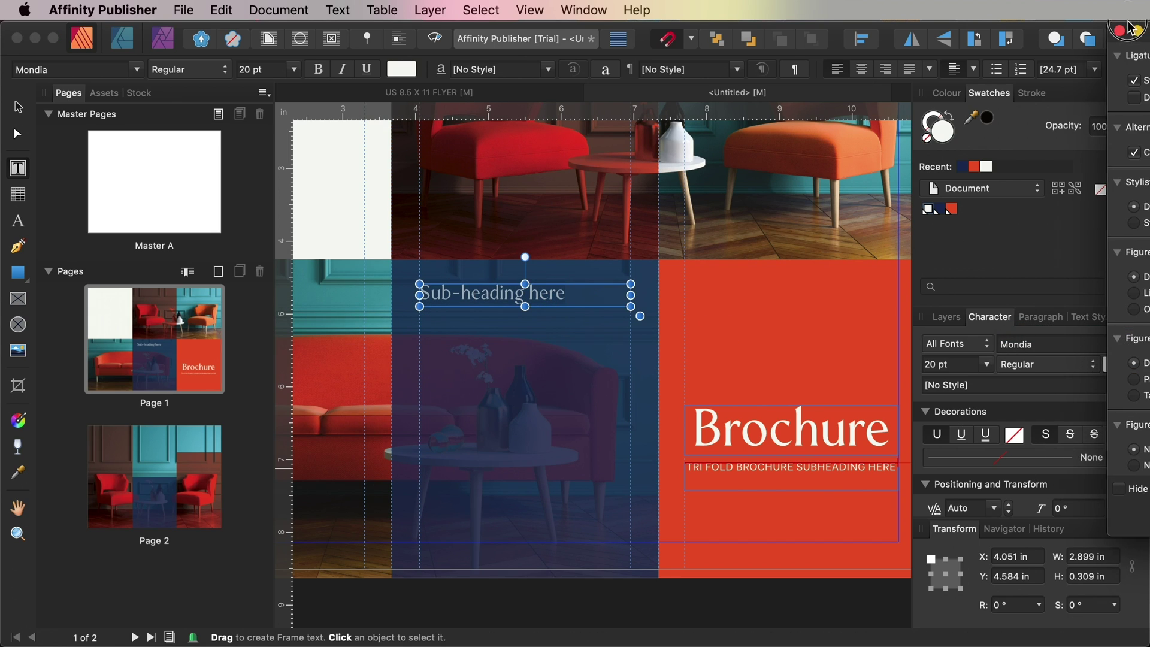
pyautogui.moveTo(1133, 84); pyautogui.dragTo(898, 83)
pyautogui.scroll(-5, 994, 289)
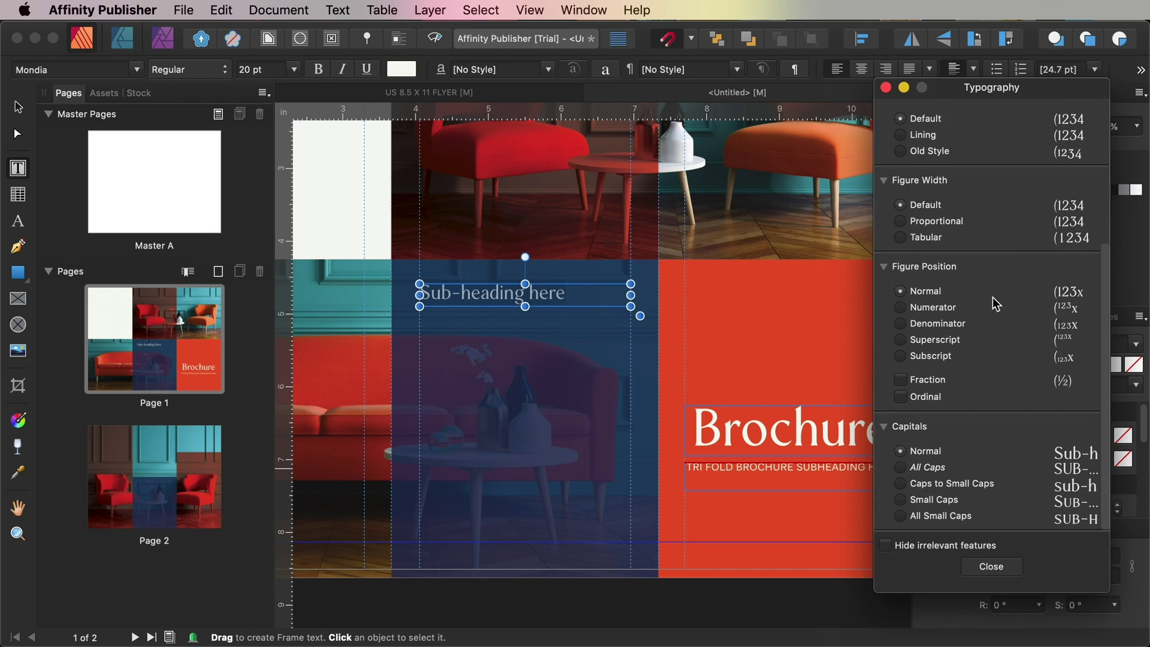
pyautogui.click(901, 467)
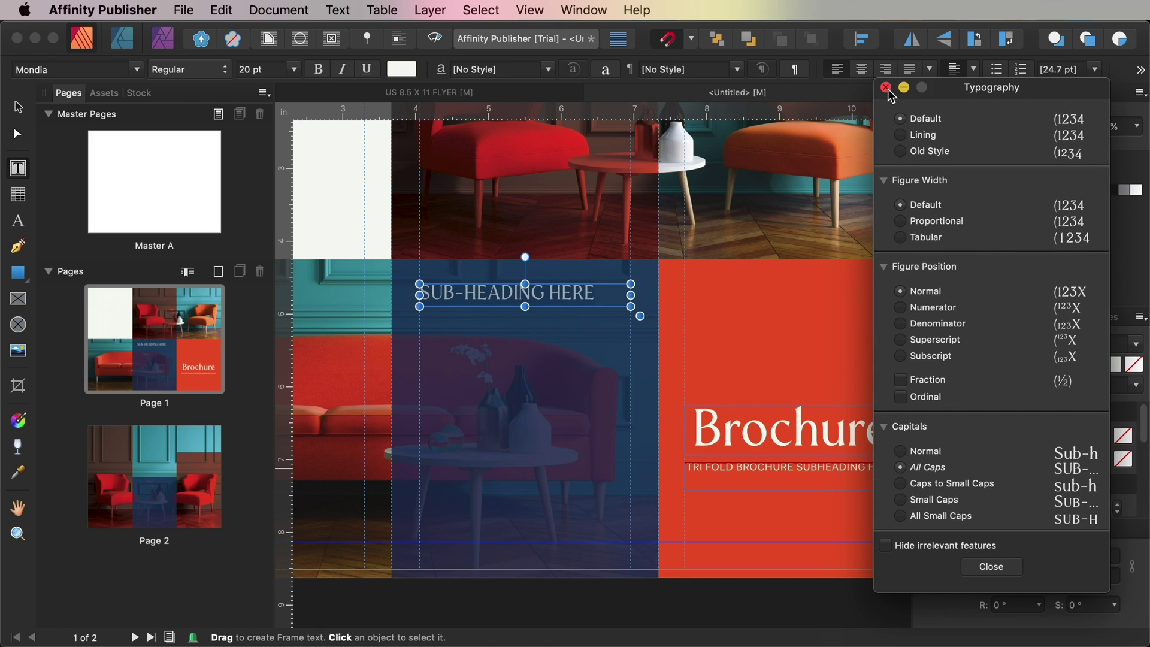
pyautogui.click(886, 88)
# Step: Draw a body text frame about 2.9 × 2.7 in below the blue panel's sub-heading and set it to CA SaygonText, 10 pt
pyautogui.moveTo(419, 327); pyautogui.dragTo(631, 522)
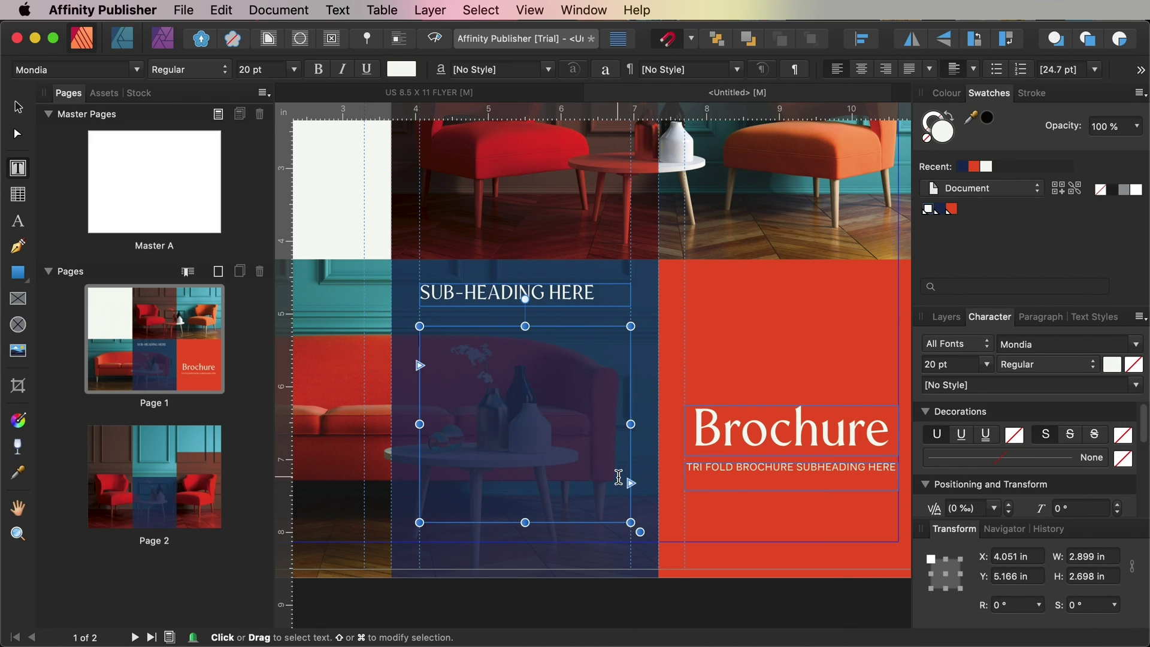
pyautogui.click(1135, 345)
pyautogui.write('ca say')
pyautogui.press('Return')
pyautogui.click(926, 364)
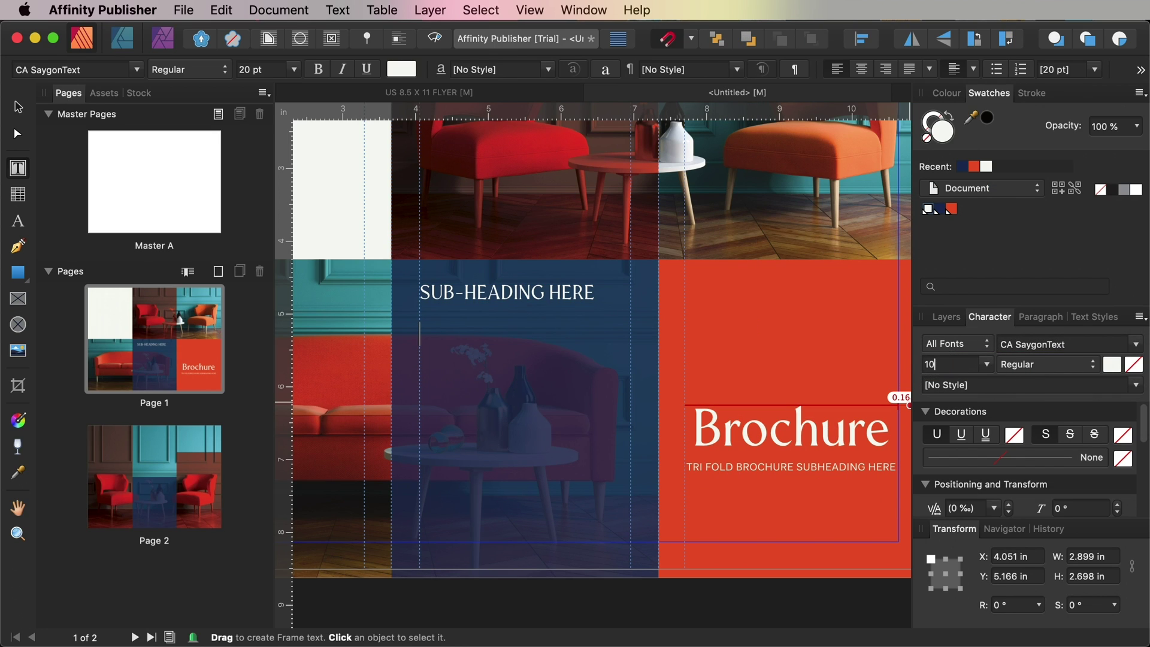
pyautogui.write('10')
pyautogui.press('Return')
# Step: Enter "Body text goes here..." in the blue panel's body frame and extend the frame to about 2.81 in high
pyautogui.write('Body text goes here...')
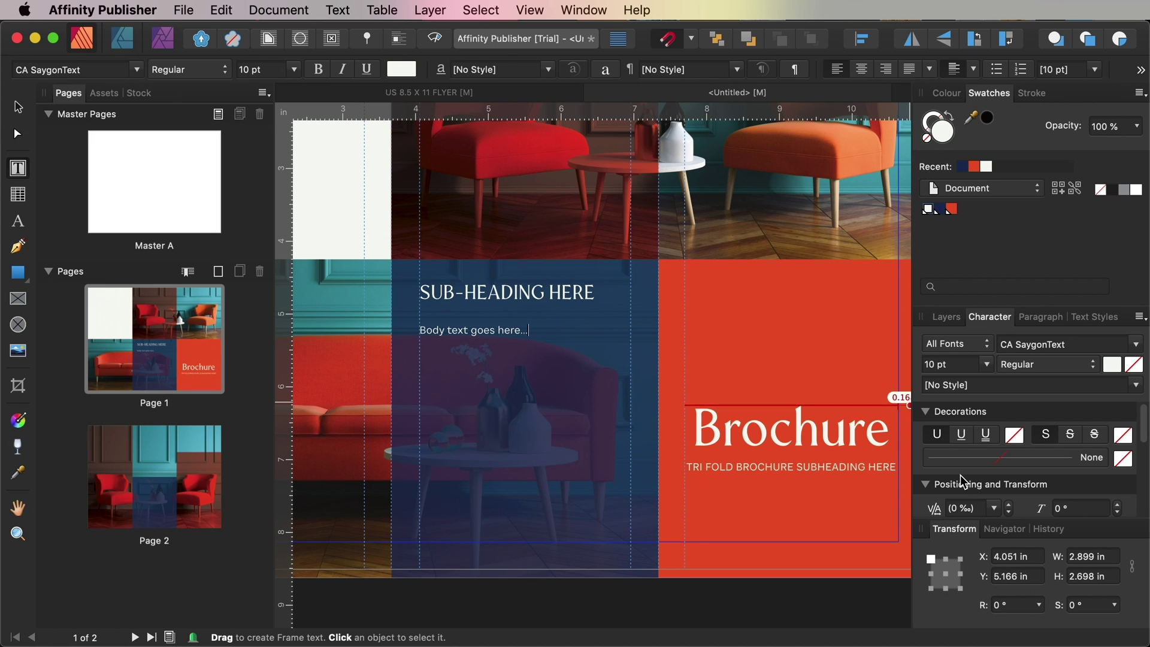
pyautogui.press('Escape')
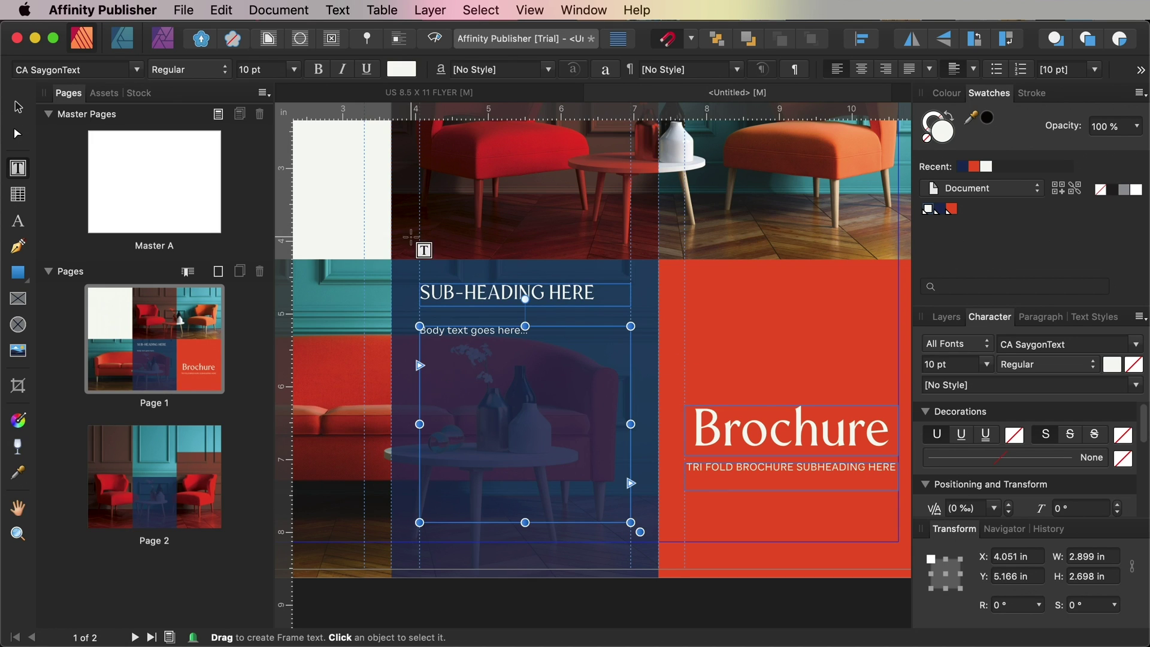
pyautogui.moveTo(550, 325); pyautogui.dragTo(550, 320)
pyautogui.moveTo(525, 516); pyautogui.dragTo(525, 525)
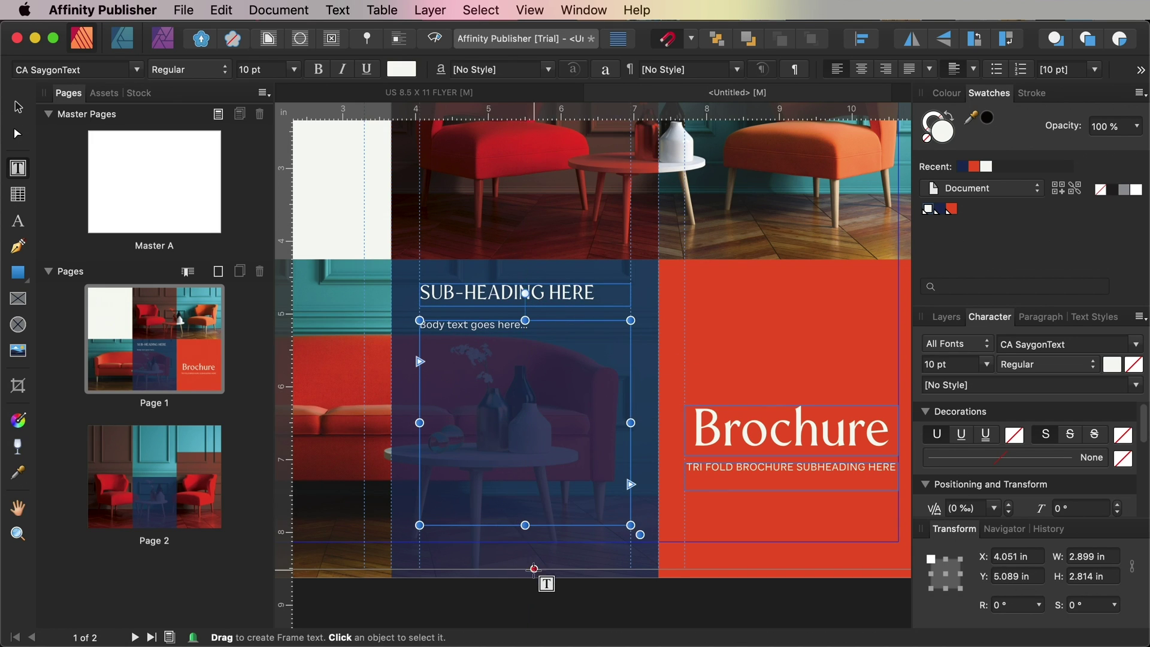
# Step: Draw a text frame about 2.21 × 3.52 in over the brown-tinted photo above the blue panel and set it to Mondia, 19 pt
pyautogui.scroll(5, 542, 581)
pyautogui.moveTo(470, 223)
pyautogui.mouseDown()
pyautogui.moveTo(640, 455)
pyautogui.moveTo(631, 479)
pyautogui.mouseUp()
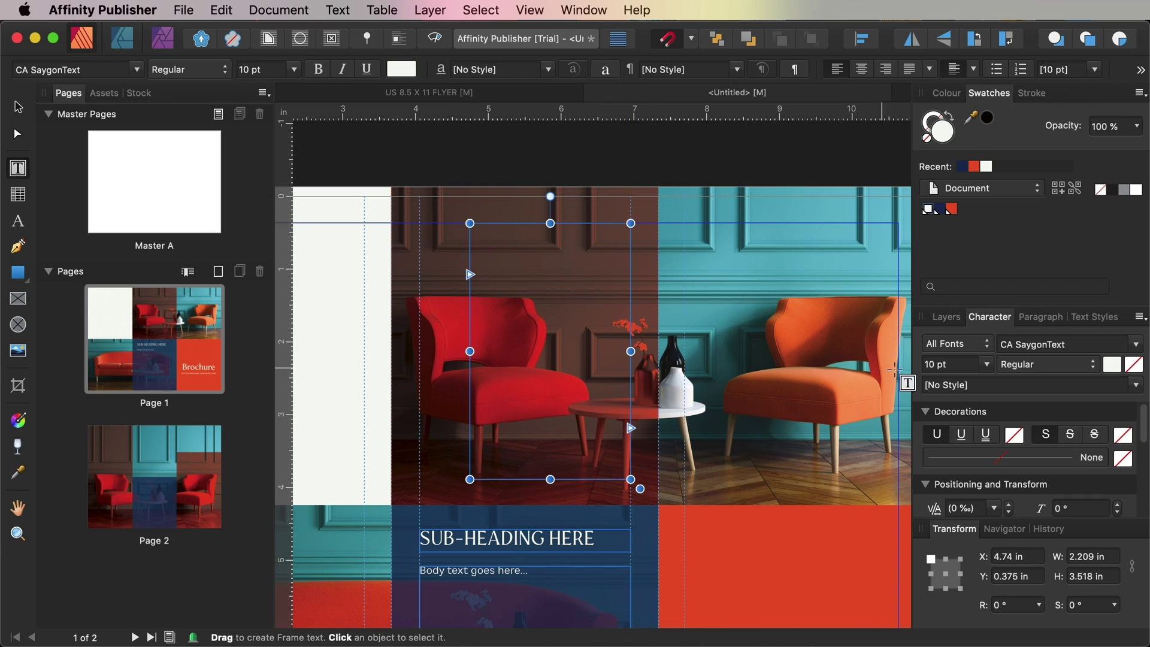
pyautogui.click(1137, 345)
pyautogui.write('Mondia')
pyautogui.click(942, 369)
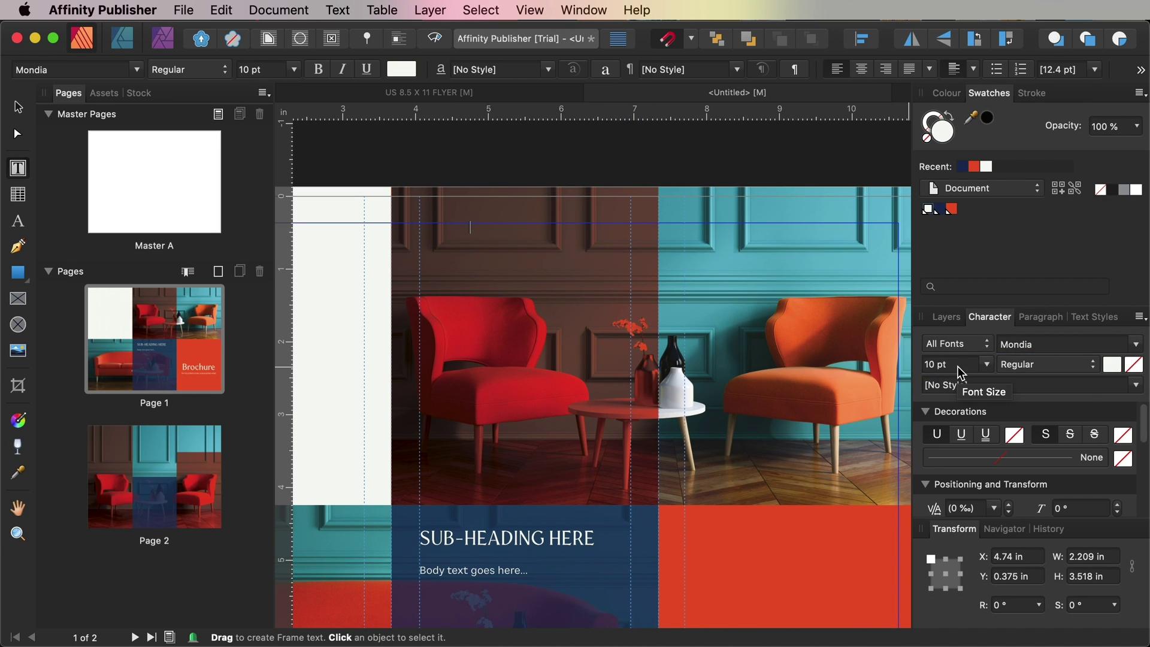
pyautogui.click(957, 365)
pyautogui.write('19')
pyautogui.press('Return')
# Step: Right-align the new frame over the brown-tinted photo and enter "Pull-quote goes here..."
pyautogui.click(1041, 317)
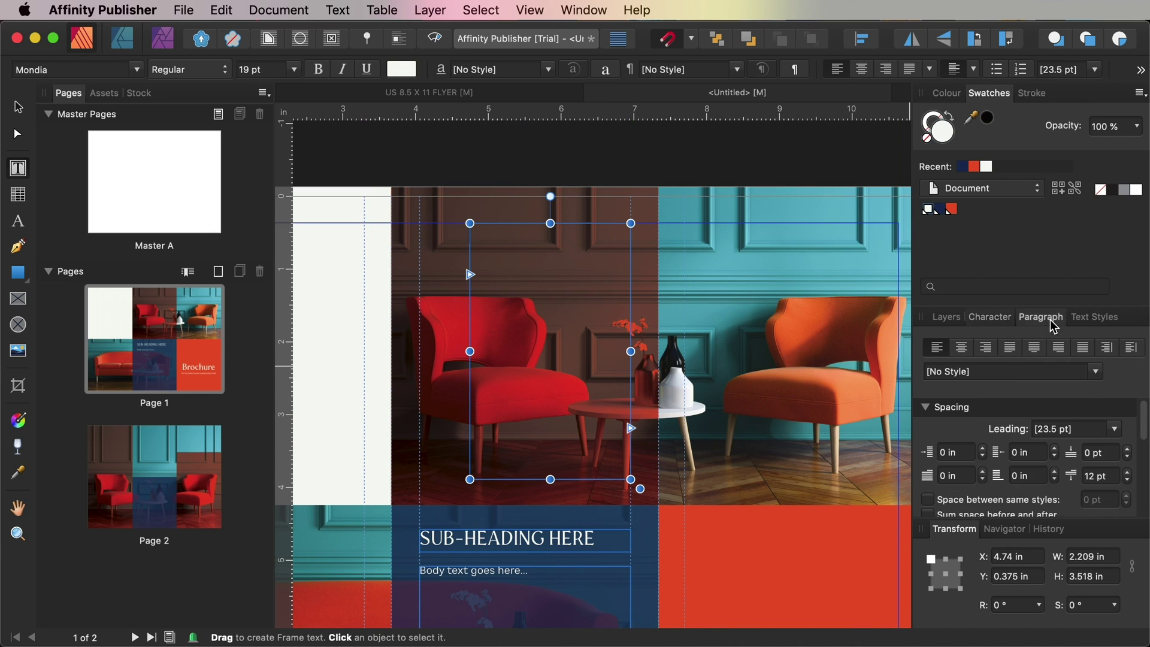
pyautogui.click(986, 348)
pyautogui.write('Pu')
pyautogui.write('te goes here...')
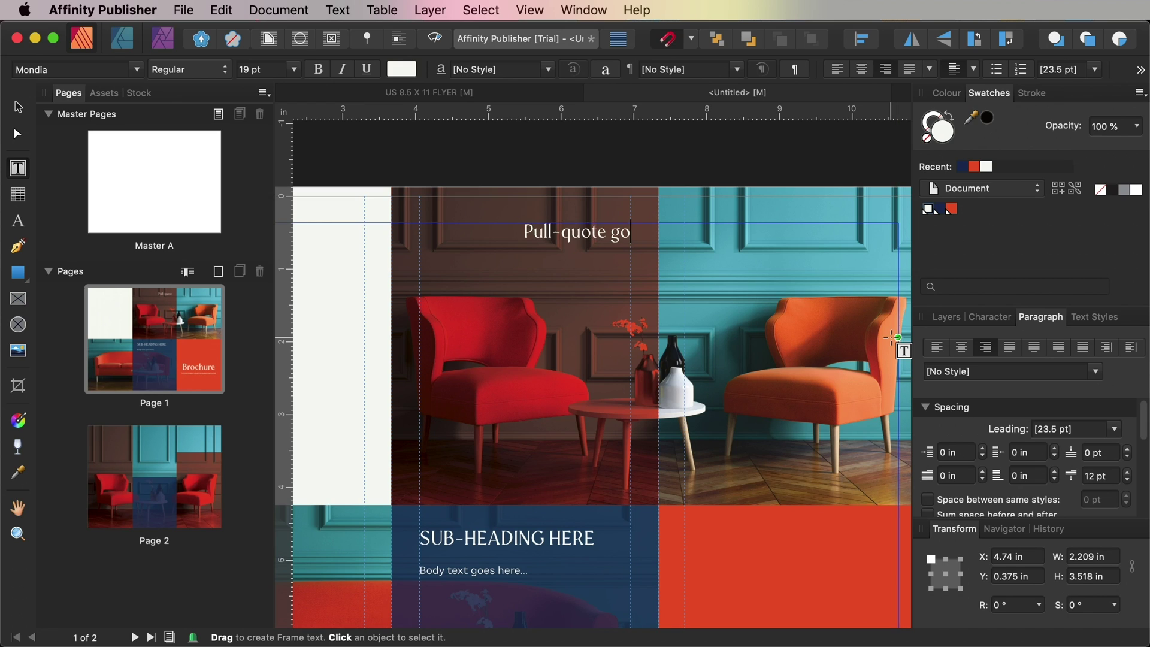
pyautogui.press('Escape')
# Step: Draw a text frame about 2.92 × 0.46 in in page 1's white panel and enter "FIND US" in dark blue at 20 pt
pyautogui.hscroll(-5, 810, 326)
pyautogui.moveTo(443, 223); pyautogui.dragTo(657, 256)
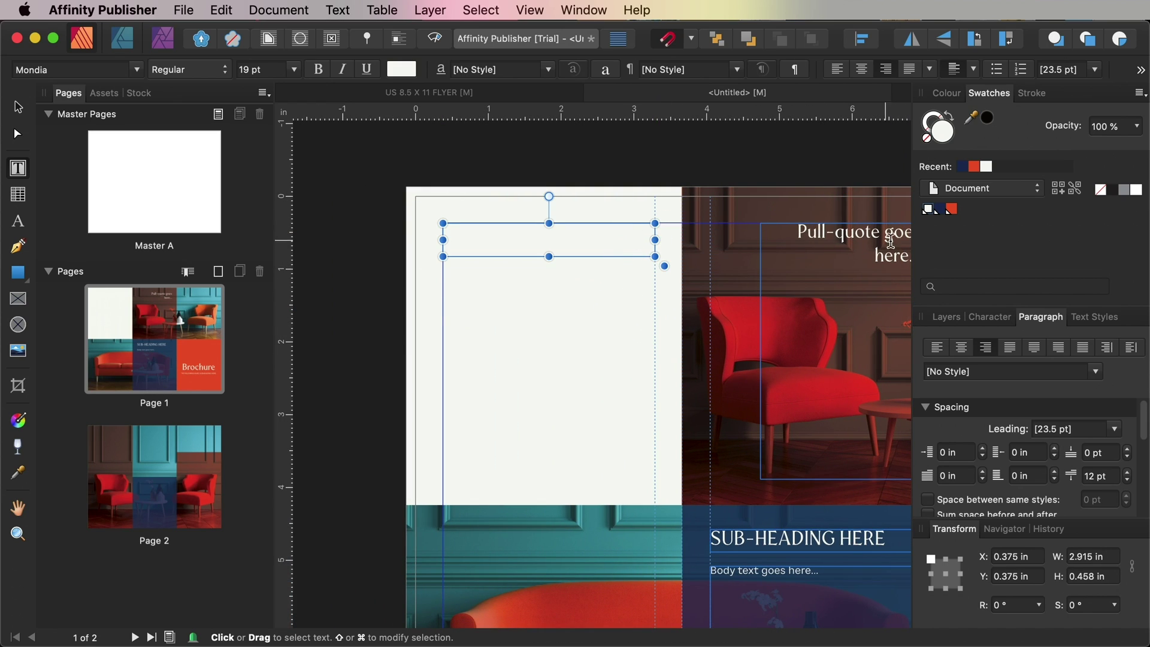
pyautogui.click(939, 209)
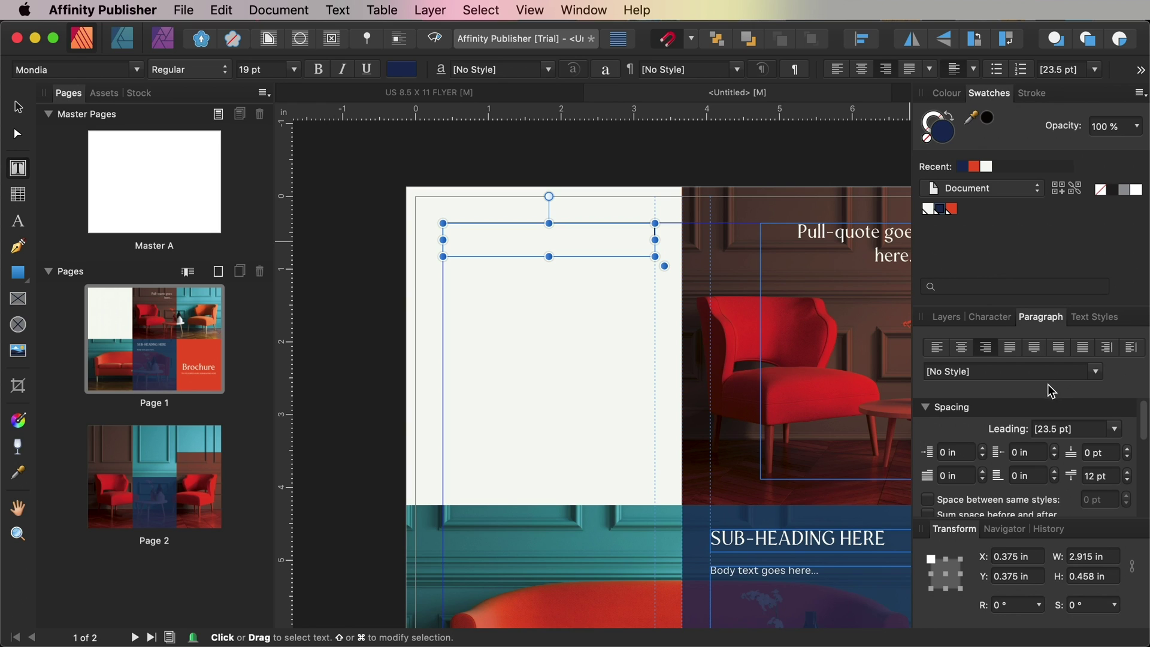
pyautogui.click(989, 317)
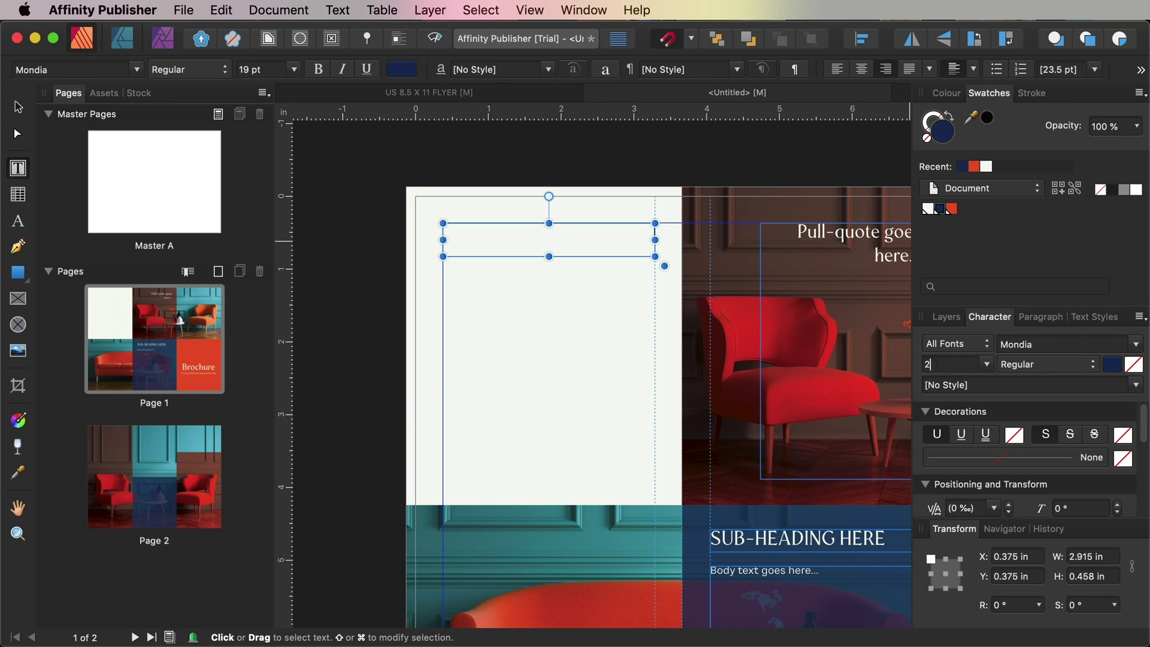
pyautogui.click(499, 240)
pyautogui.write('FlND US')
# Step: Left-align the "FIND US" heading and shorten its frame to fit the single line
pyautogui.press('super+a')
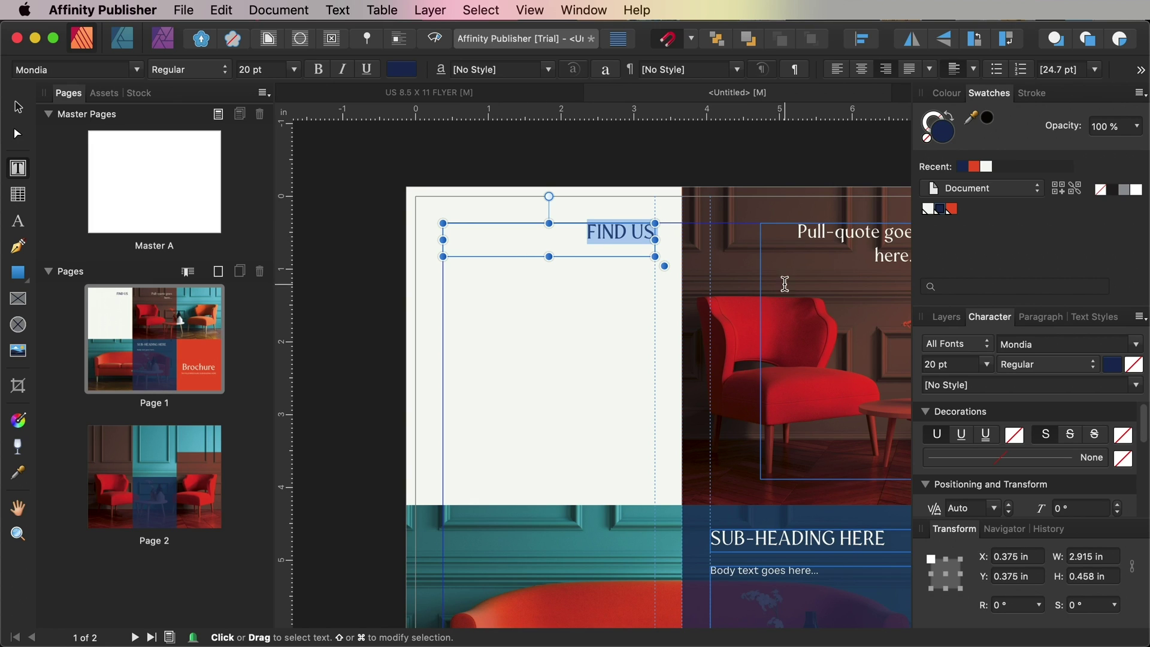
pyautogui.click(1033, 318)
pyautogui.click(938, 348)
pyautogui.moveTo(549, 256); pyautogui.dragTo(550, 243)
# Step: Draw a text frame about 2.92 × 1.1 in below "FIND US" and paste "Body text goes here..." in dark blue
pyautogui.moveTo(443, 260); pyautogui.dragTo(656, 340)
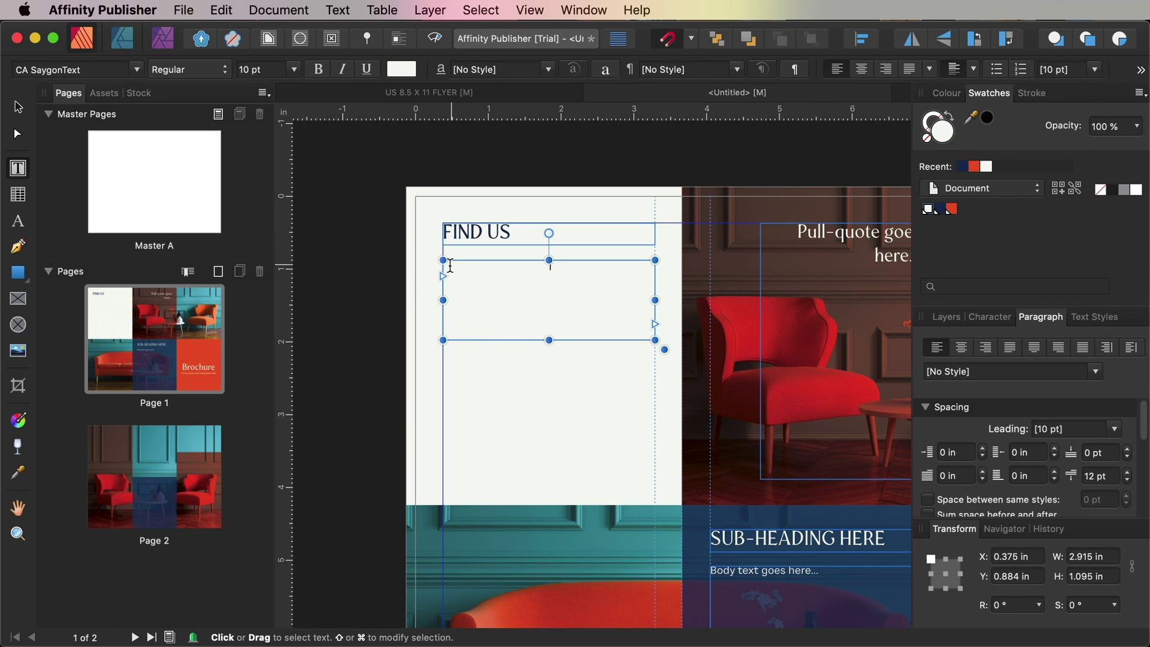
pyautogui.press('super+v')
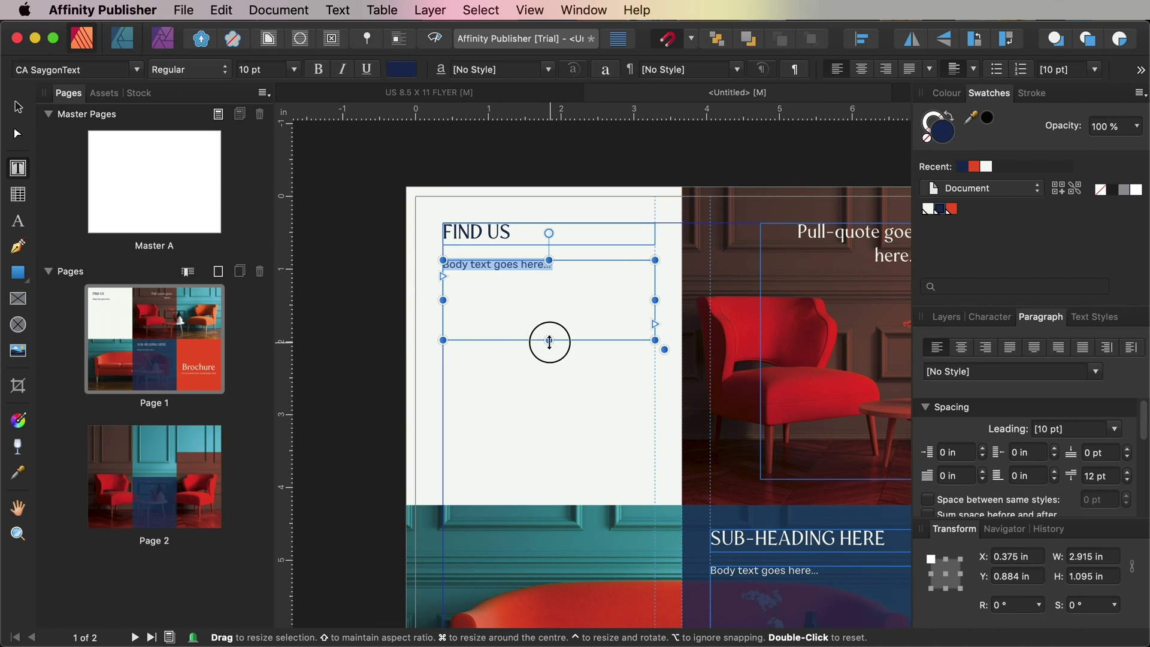
# Step: Shorten the "FIND US" body frame to about 0.67 in high and place a copy of the heading and body frames directly below
pyautogui.moveTo(549, 340); pyautogui.dragTo(549, 309)
pyautogui.press('Escape')
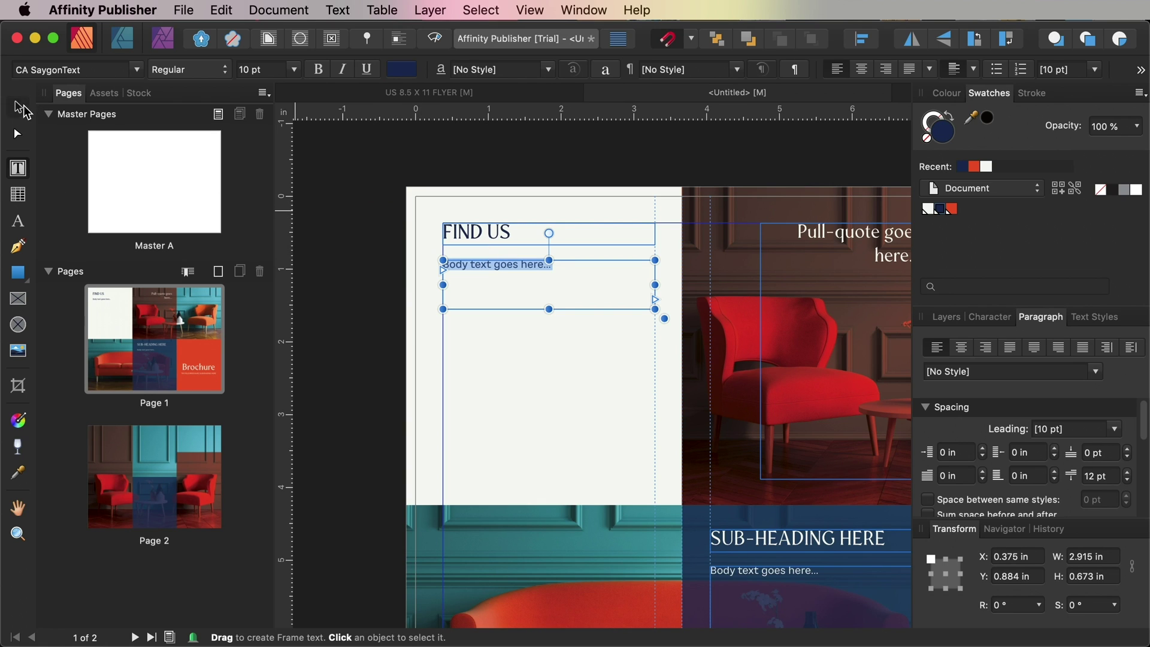
pyautogui.click(458, 232)
pyautogui.keyDown('shift'); pyautogui.click(559, 275); pyautogui.keyUp('shift')
pyautogui.click(223, 10)
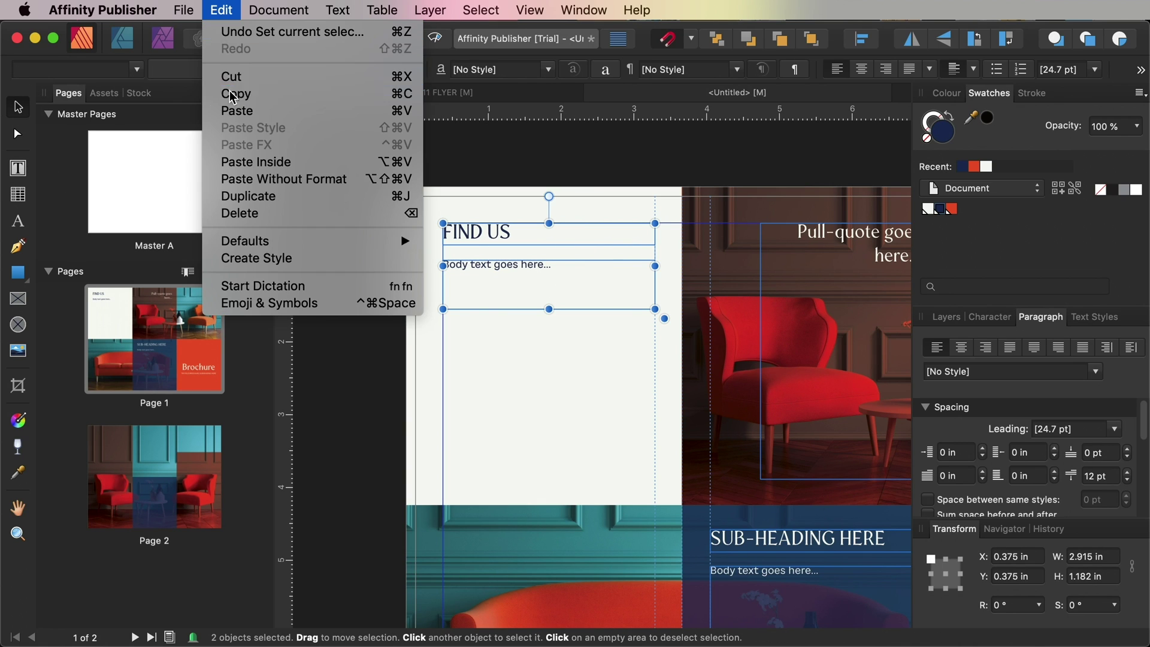
pyautogui.click(237, 113)
pyautogui.moveTo(610, 260); pyautogui.dragTo(603, 341)
# Step: Replace the copied heading with "CONTACT US" and right-align it
pyautogui.doubleClick(487, 342)
pyautogui.write('CONTACT US')
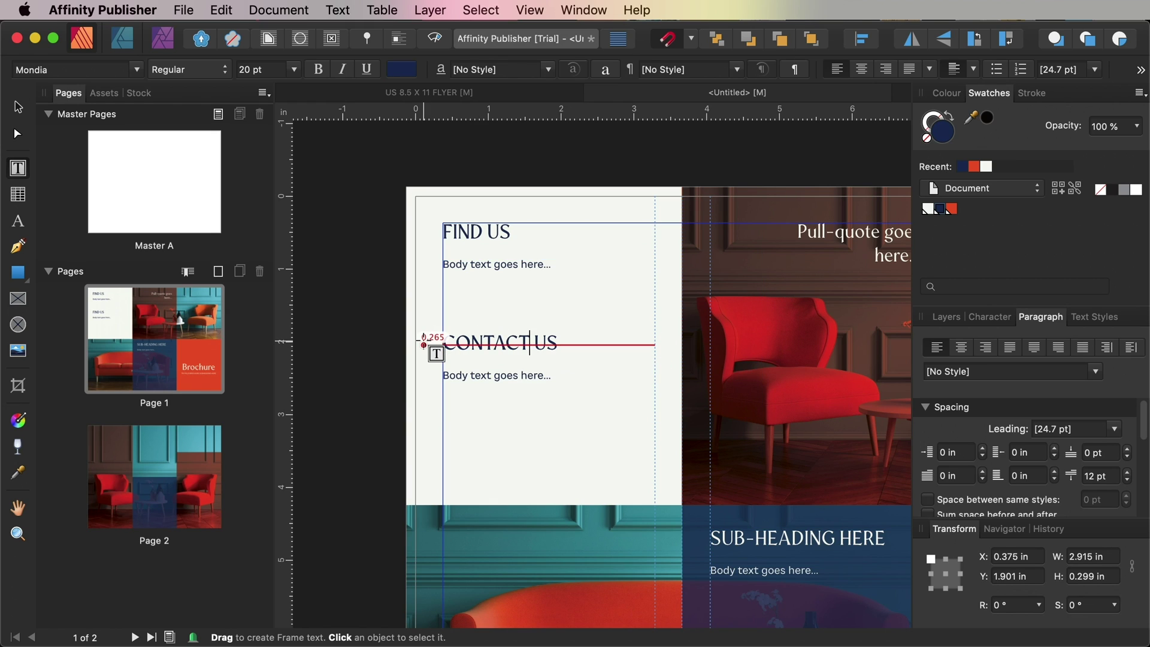
pyautogui.press('super+a')
pyautogui.click(986, 348)
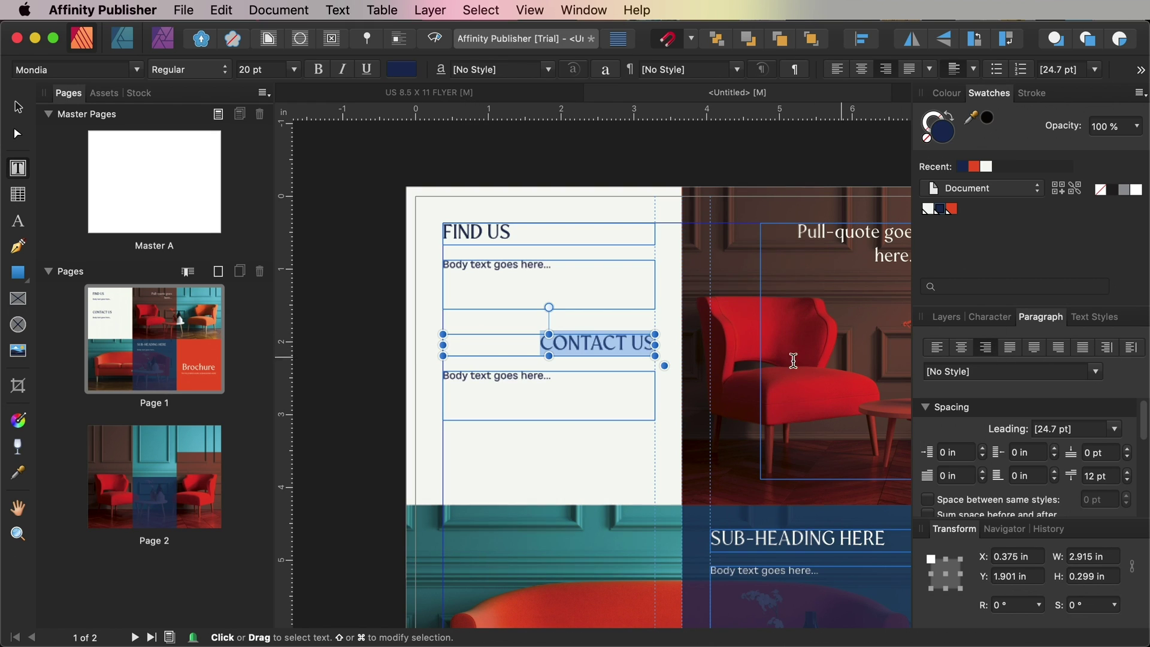
# Step: Add the line "Website here" below the "CONTACT US" body text and right-align all text in that frame
pyautogui.click(563, 378)
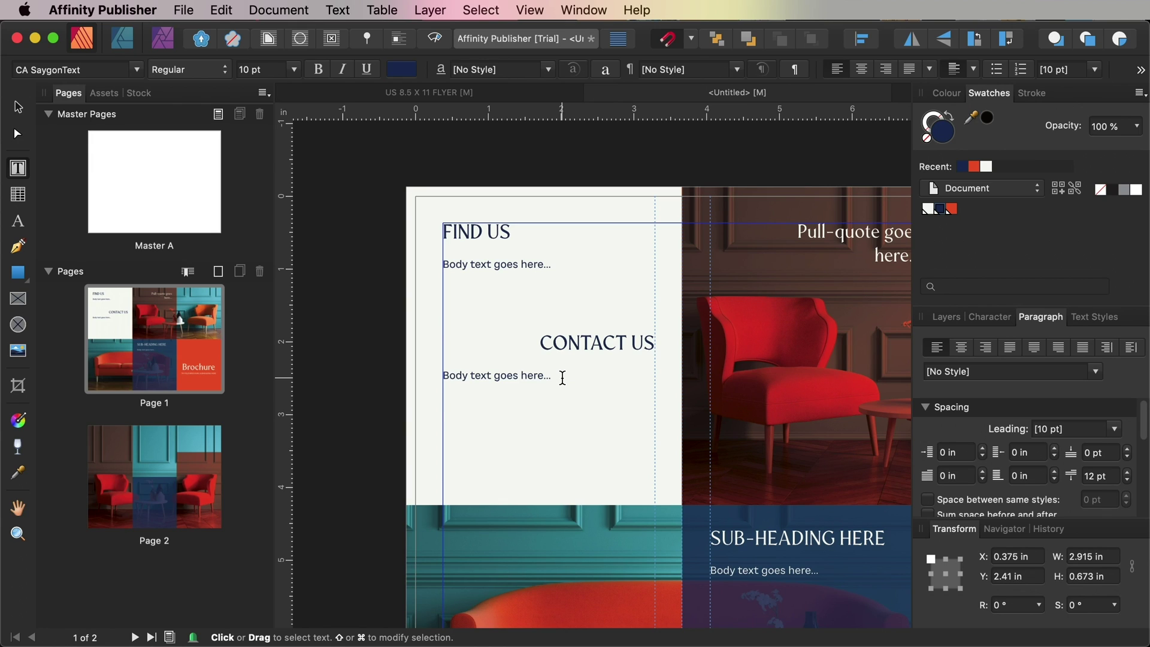
pyautogui.moveTo(544, 419); pyautogui.dragTo(415, 417)
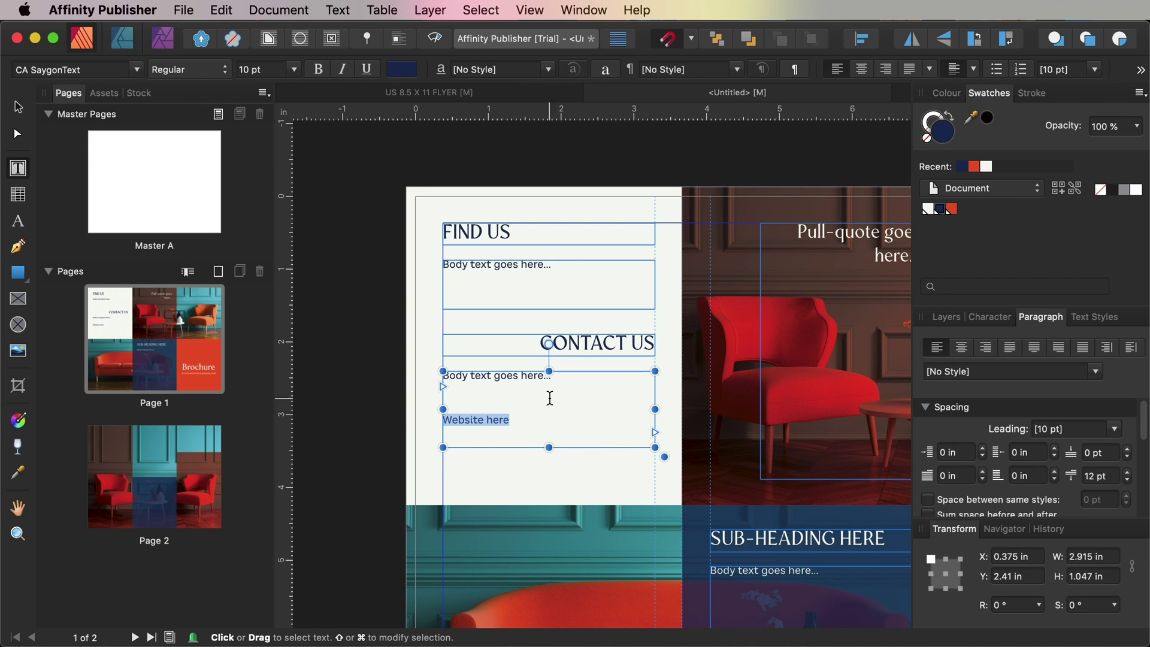
pyautogui.keyDown('shift'); pyautogui.click(443, 376); pyautogui.keyUp('shift')
pyautogui.click(985, 348)
# Step: Style "Website here" in Semibold with the document's red swatch and shorten its frame to about 0.8 in high
pyautogui.moveTo(589, 420); pyautogui.dragTo(673, 423)
pyautogui.click(989, 317)
pyautogui.click(1040, 365)
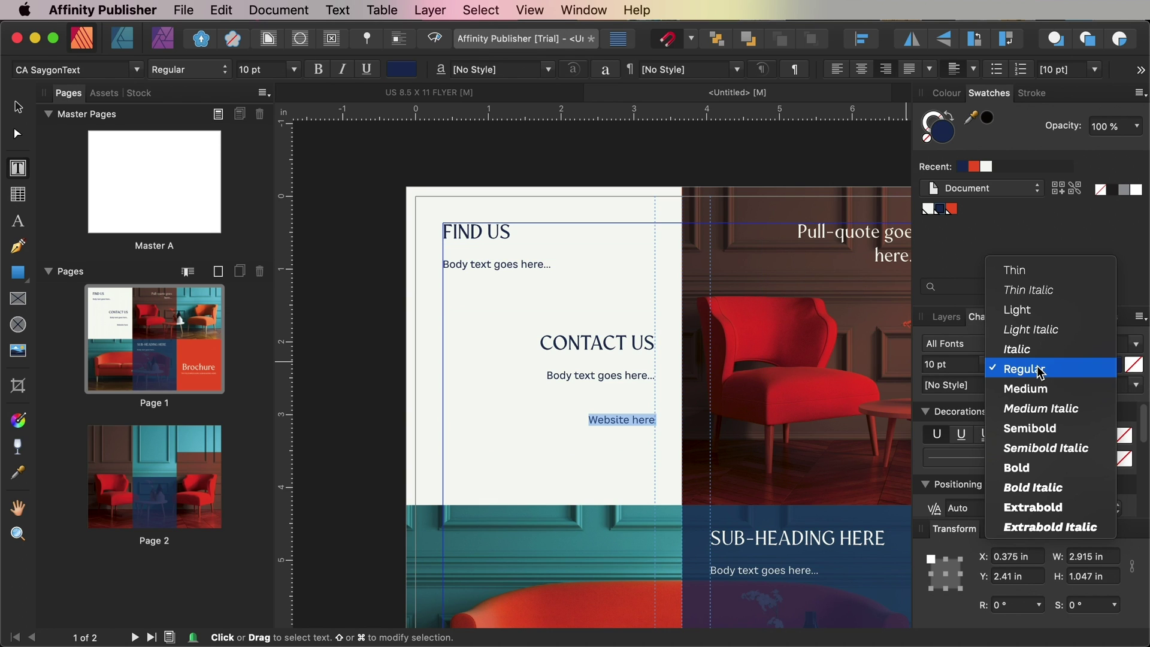
pyautogui.click(1026, 426)
pyautogui.click(951, 209)
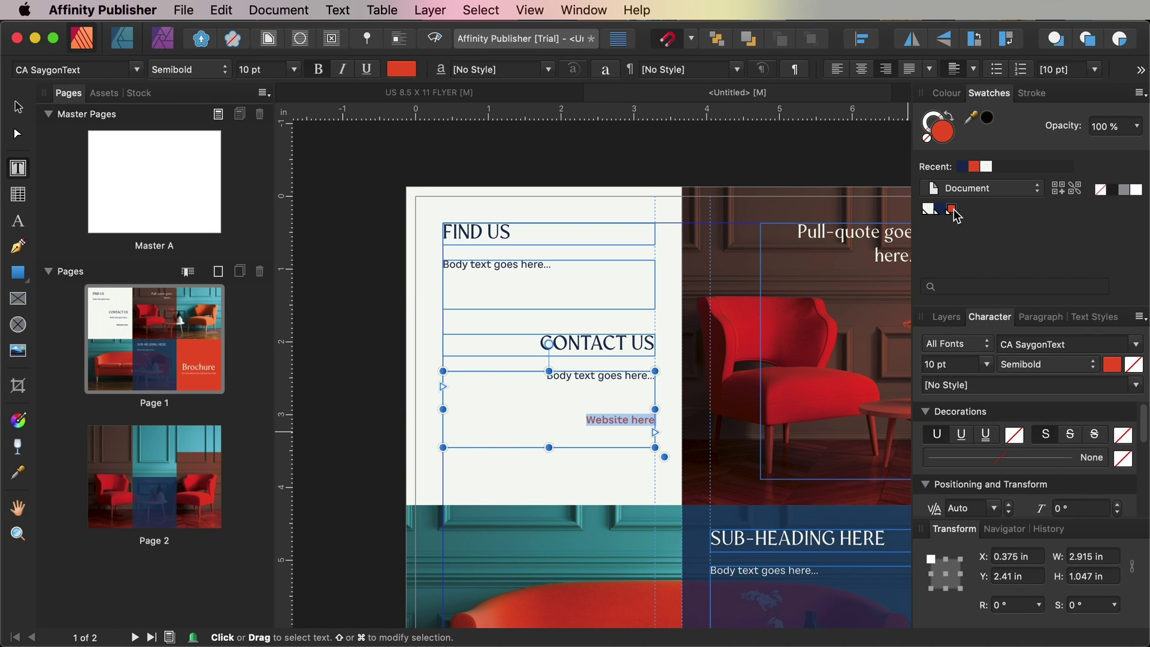
pyautogui.click(533, 397)
pyautogui.moveTo(548, 447); pyautogui.dragTo(548, 429)
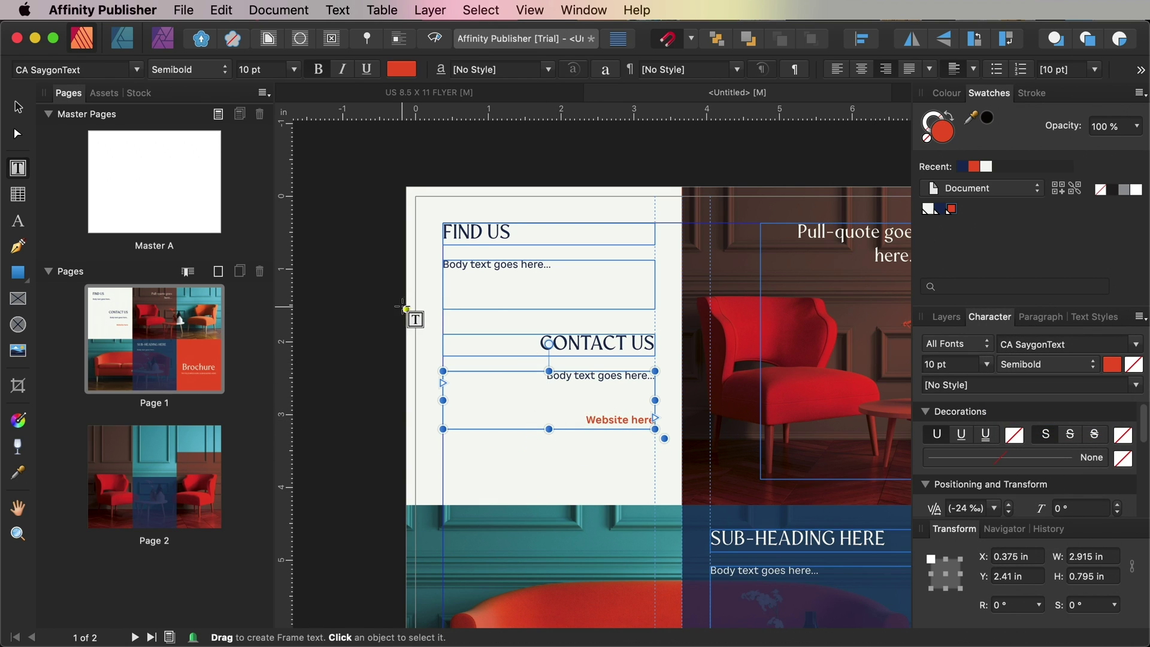
# Step: Copy the sub-heading and body text frames from page 1's blue panel to page 2's blue panel
pyautogui.hscroll(3, 492, 298)
pyautogui.scroll(-1, 577, 185)
pyautogui.hscroll(5, 301, 245)
pyautogui.scroll(-5, 301, 244)
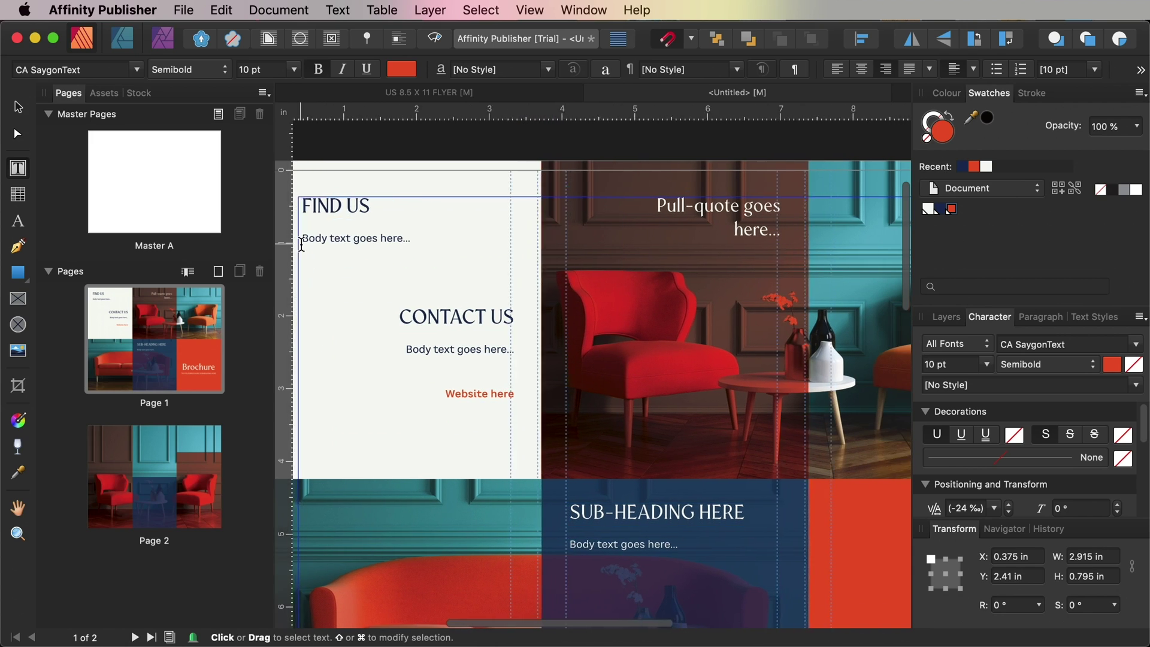
pyautogui.click(21, 110)
pyautogui.click(582, 297)
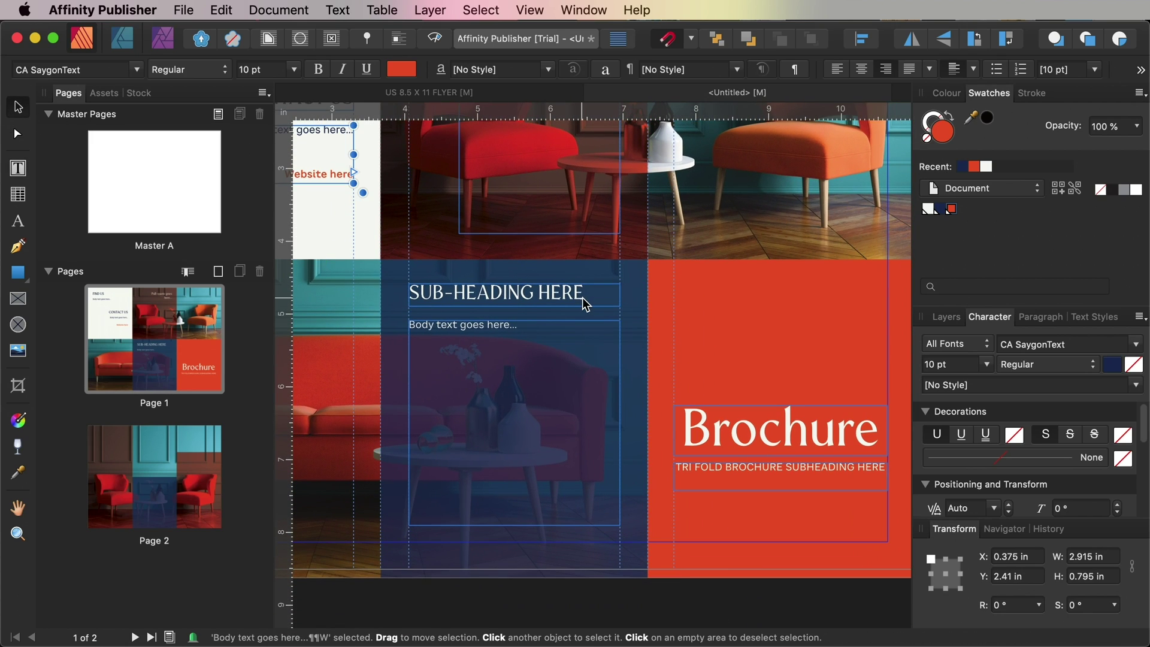
pyautogui.keyDown('shift'); pyautogui.click(564, 341); pyautogui.keyUp('shift')
pyautogui.click(229, 17)
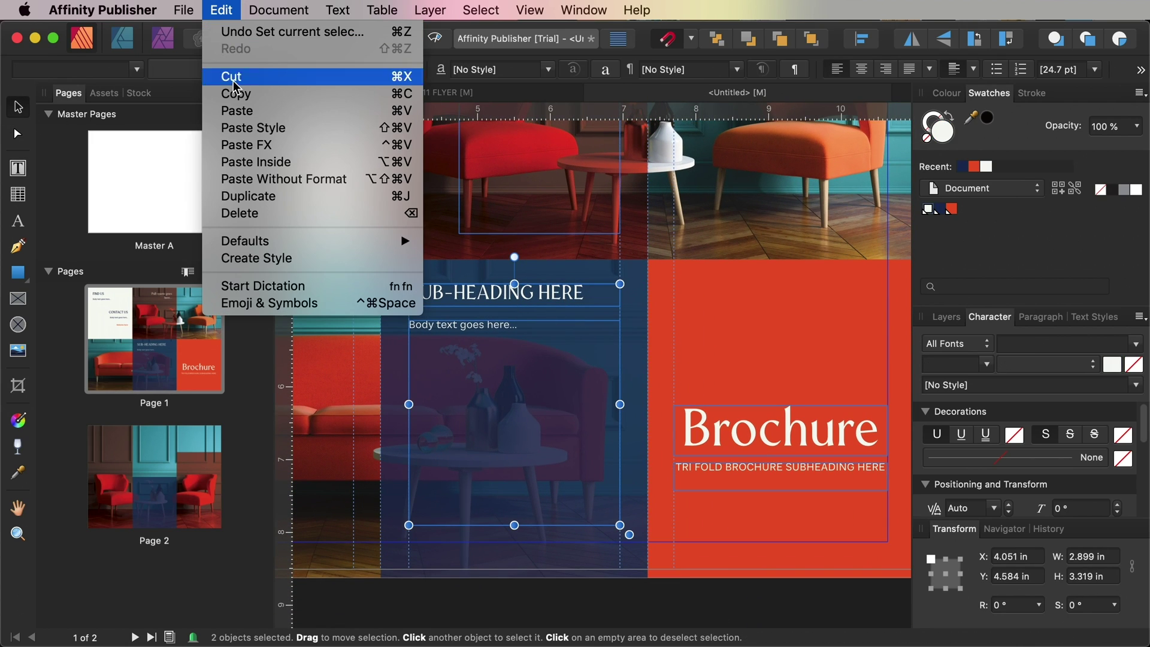
pyautogui.click(240, 93)
pyautogui.scroll(-3, 625, 244)
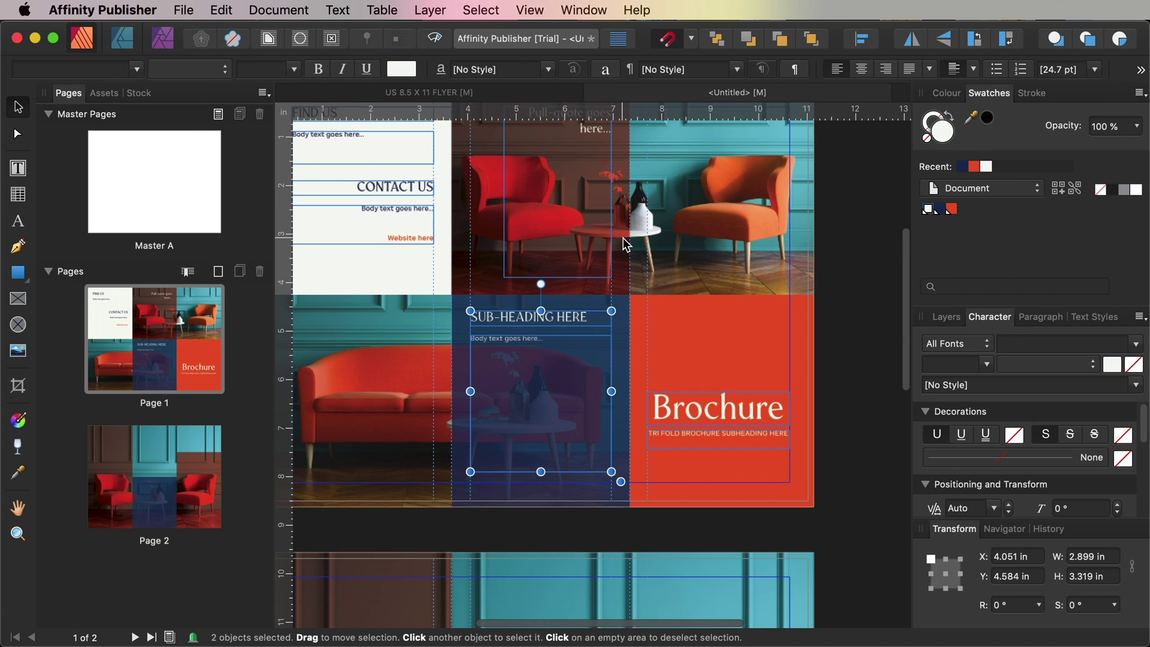
pyautogui.scroll(-3, 626, 246)
pyautogui.scroll(-5, 627, 248)
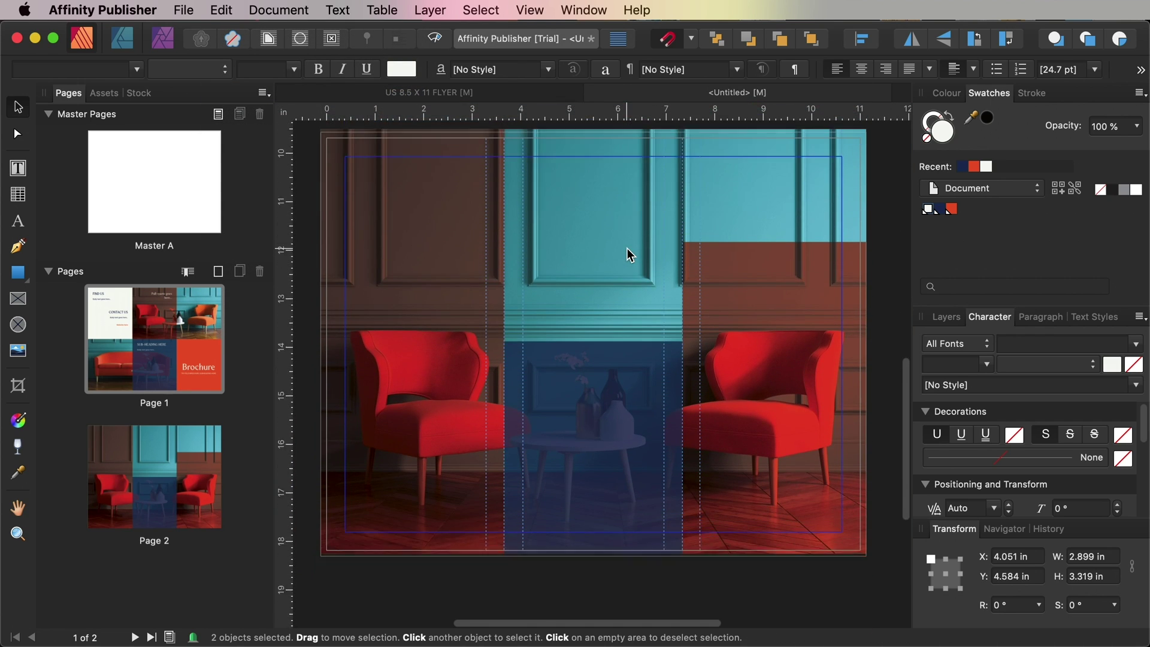
pyautogui.scroll(1, 626, 248)
pyautogui.click(626, 248)
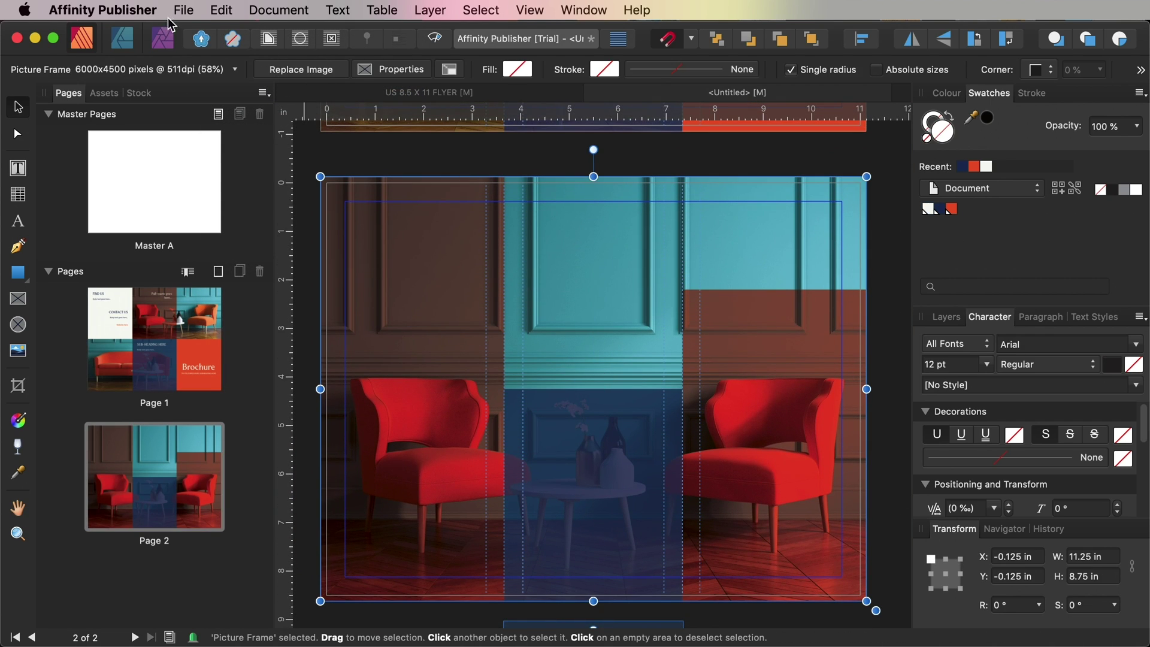
pyautogui.click(221, 10)
pyautogui.click(269, 113)
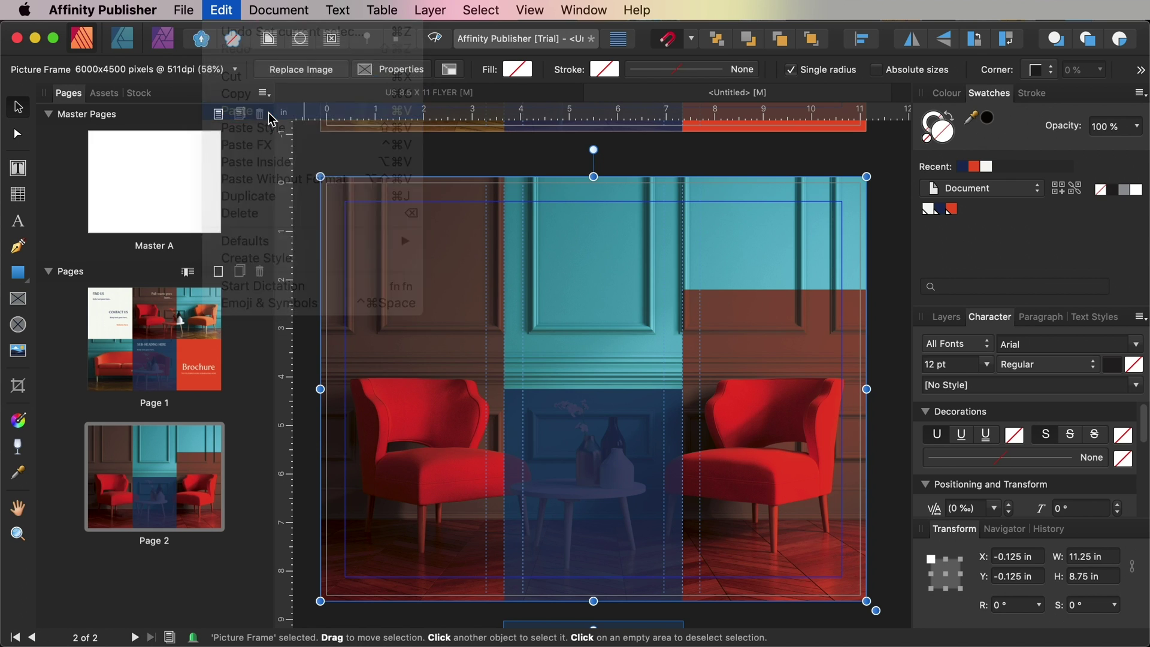
# Step: Copy page 1's pull-quote frame to the upper right of page 2's right panel and shorten the frame
pyautogui.scroll(5, 656, 207)
pyautogui.click(637, 208)
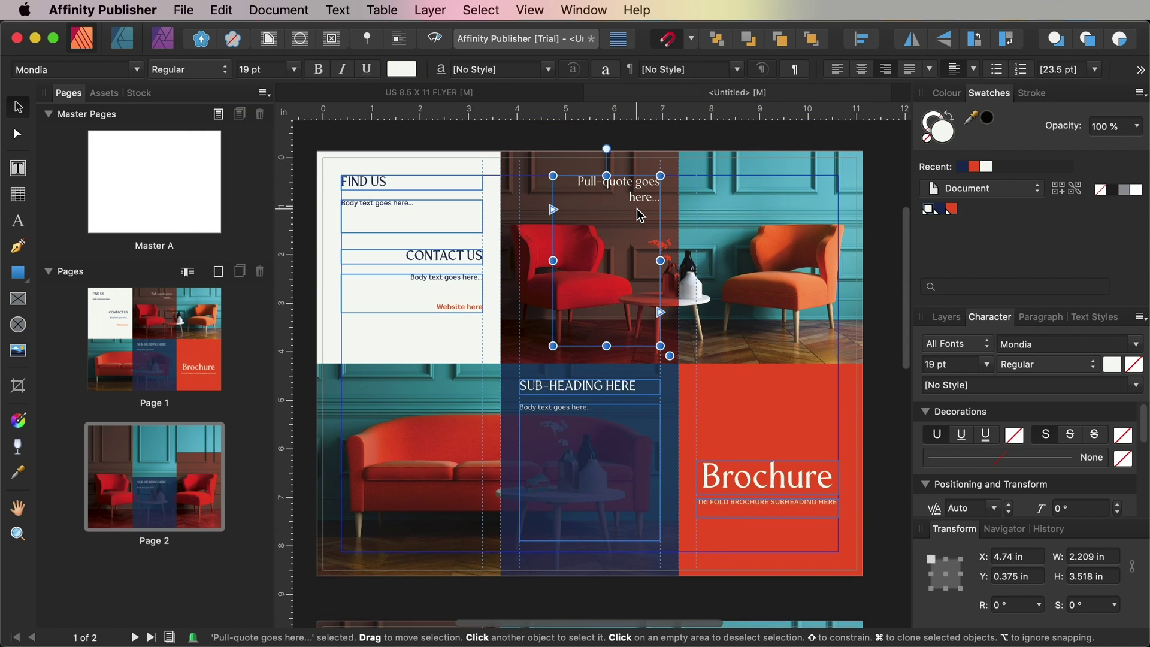
pyautogui.scroll(-4, 770, 399)
pyautogui.press('super+v')
pyautogui.moveTo(635, 306); pyautogui.dragTo(815, 305)
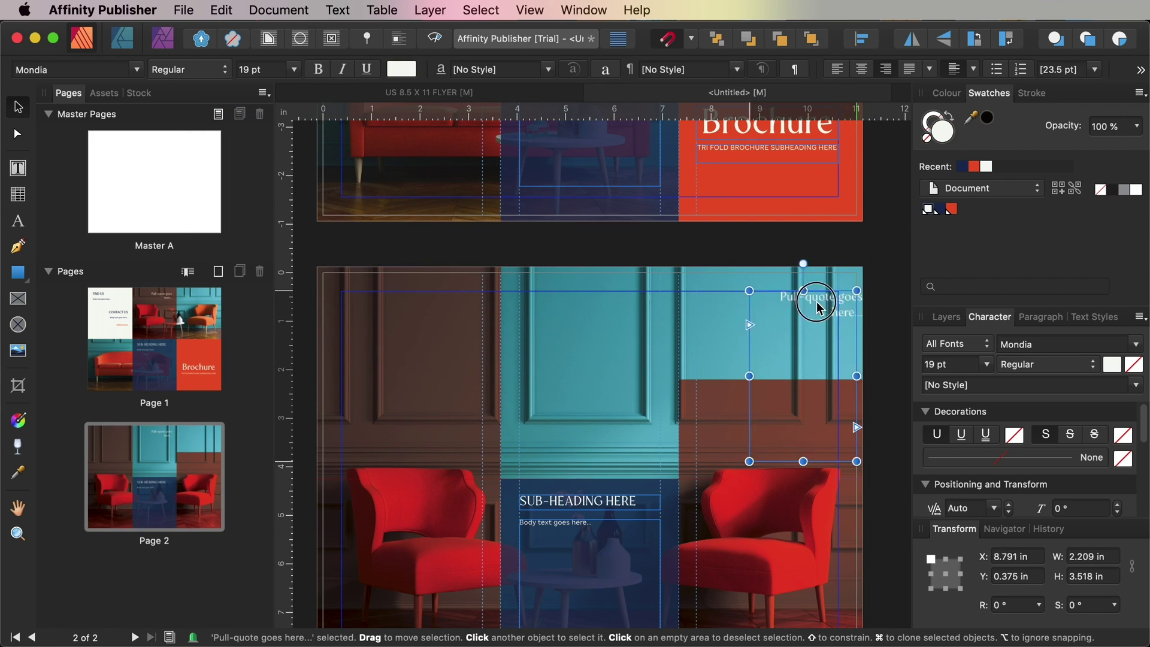
pyautogui.moveTo(785, 462)
pyautogui.mouseDown()
pyautogui.moveTo(786, 329)
pyautogui.moveTo(811, 360)
pyautogui.moveTo(809, 417)
pyautogui.mouseUp()
pyautogui.click(886, 344)
# Step: Place a copy of the sub-heading and body text at the top of page 2's left brown panel
pyautogui.scroll(-3, 886, 343)
pyautogui.moveTo(519, 435)
pyautogui.mouseDown()
pyautogui.moveTo(546, 452)
pyautogui.moveTo(445, 271)
pyautogui.moveTo(379, 213)
pyautogui.mouseUp()
pyautogui.click(498, 174)
# Step: Lock the Text layer on page 1
pyautogui.scroll(10, 499, 174)
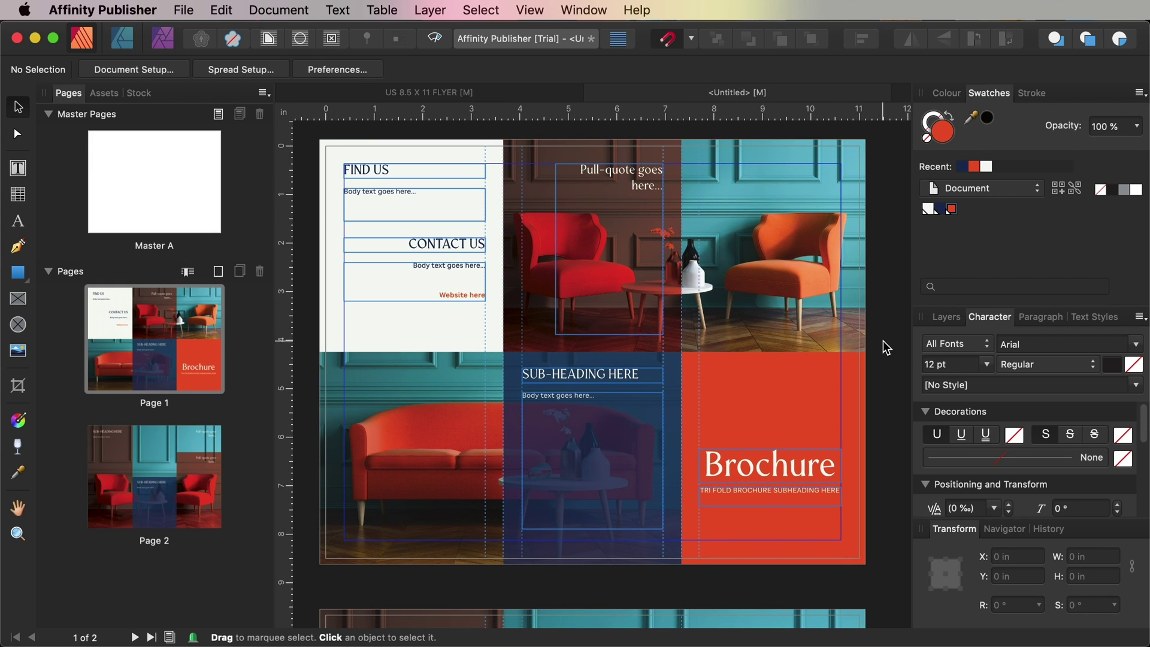
pyautogui.click(941, 319)
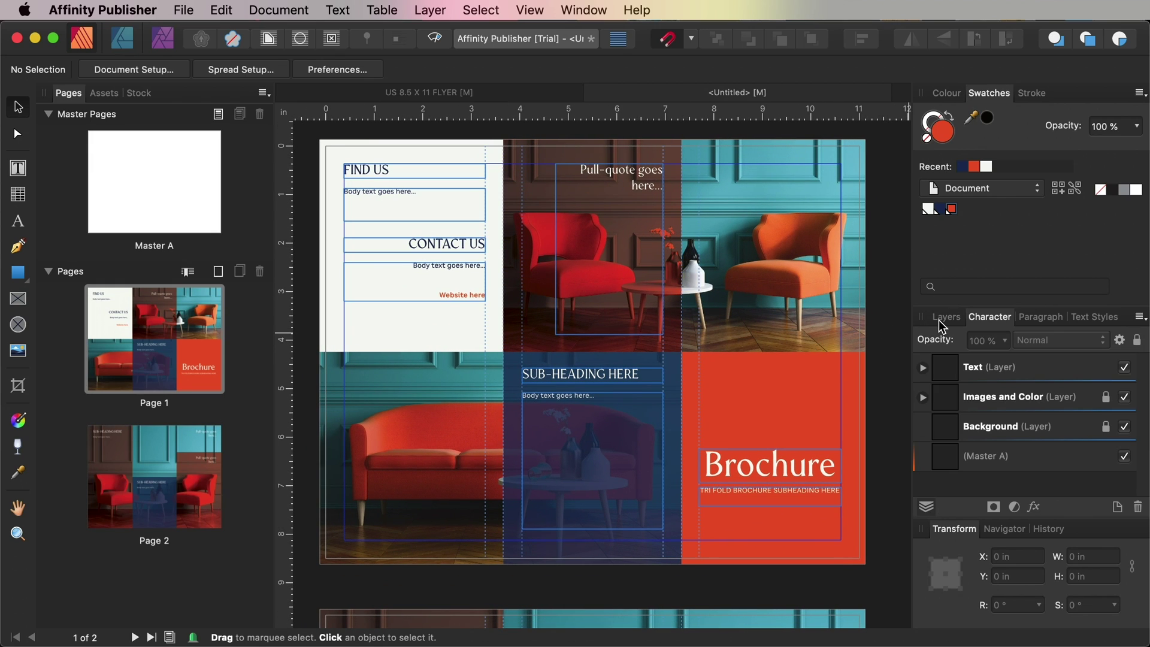
pyautogui.click(1087, 398)
pyautogui.click(1103, 378)
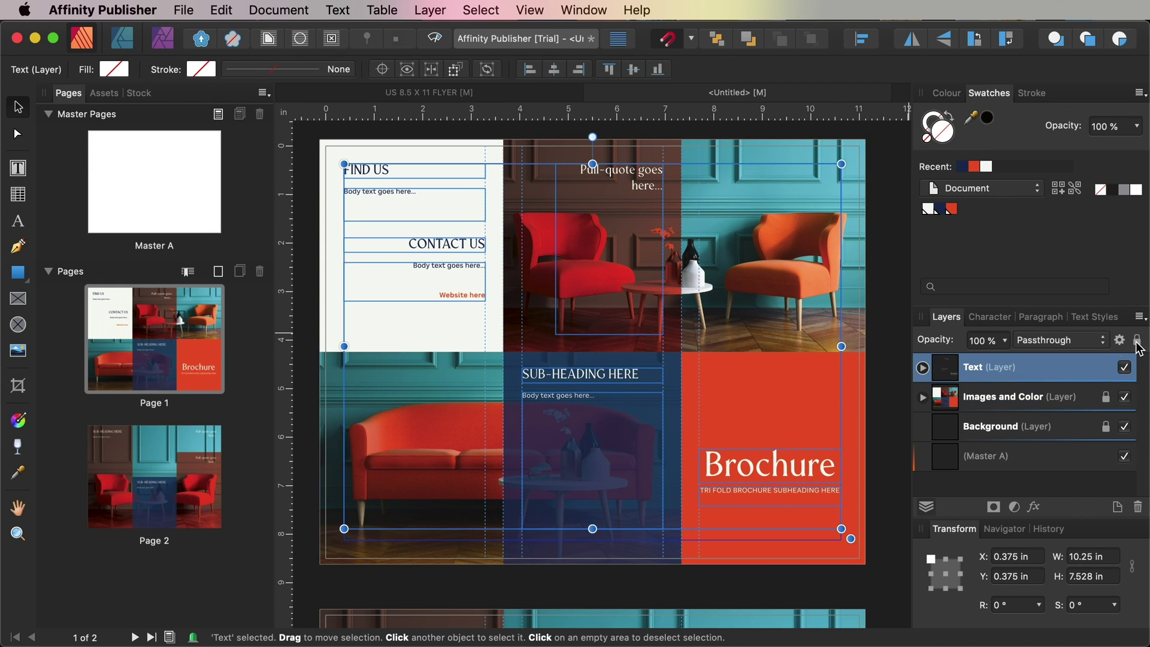
pyautogui.click(1137, 342)
# Step: Unlock the Images and Color layer and widen page 1's red Multiply rectangle over the chair photo to about 5.5 in
pyautogui.click(1086, 398)
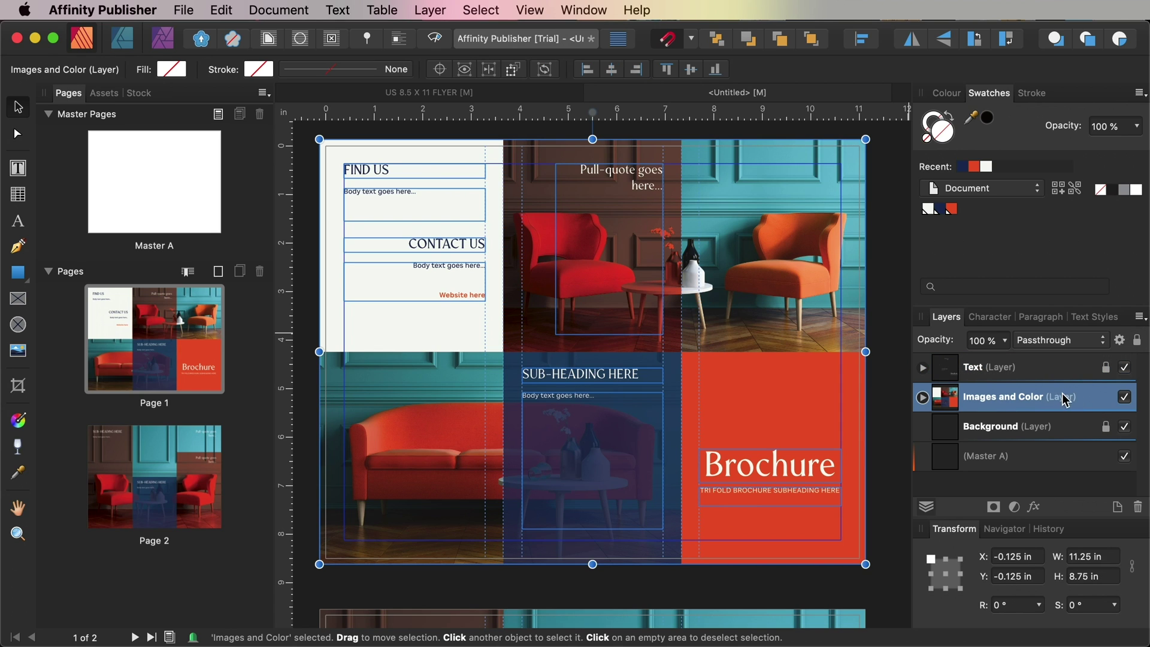
pyautogui.click(679, 224)
pyautogui.moveTo(681, 246); pyautogui.dragTo(770, 252)
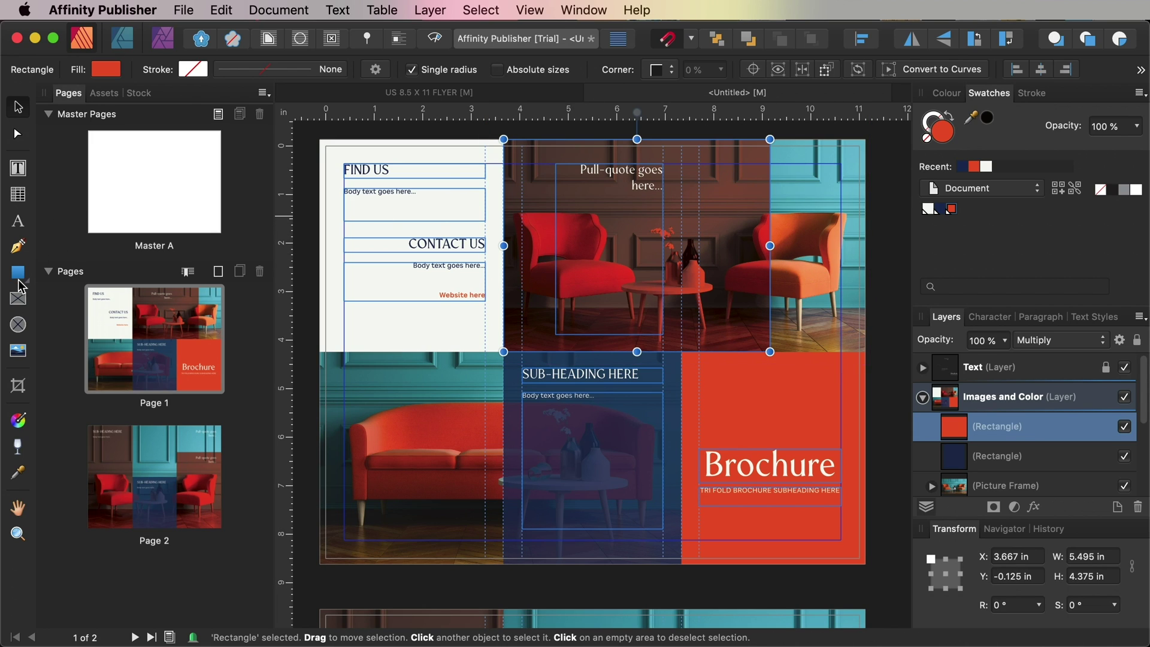
# Step: Draw a solid red circle about 0.96 in across on the photo, beside page 1's pull-quote
pyautogui.moveTo(21, 282); pyautogui.dragTo(97, 221)
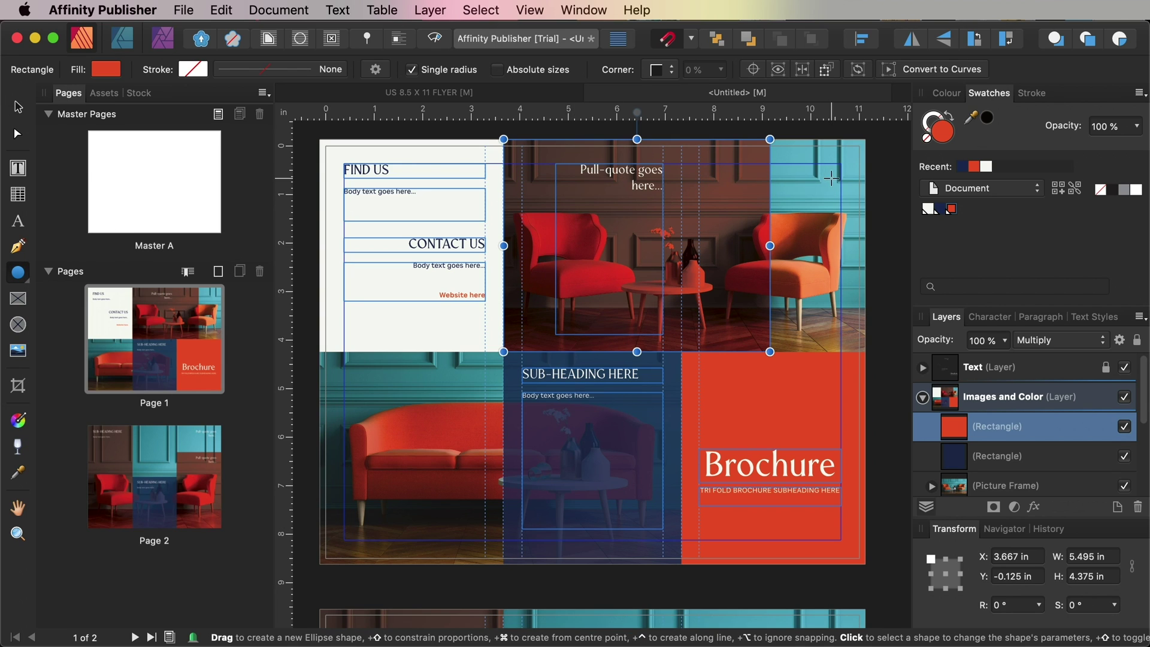
pyautogui.moveTo(713, 174); pyautogui.dragTo(751, 202)
pyautogui.press('v')
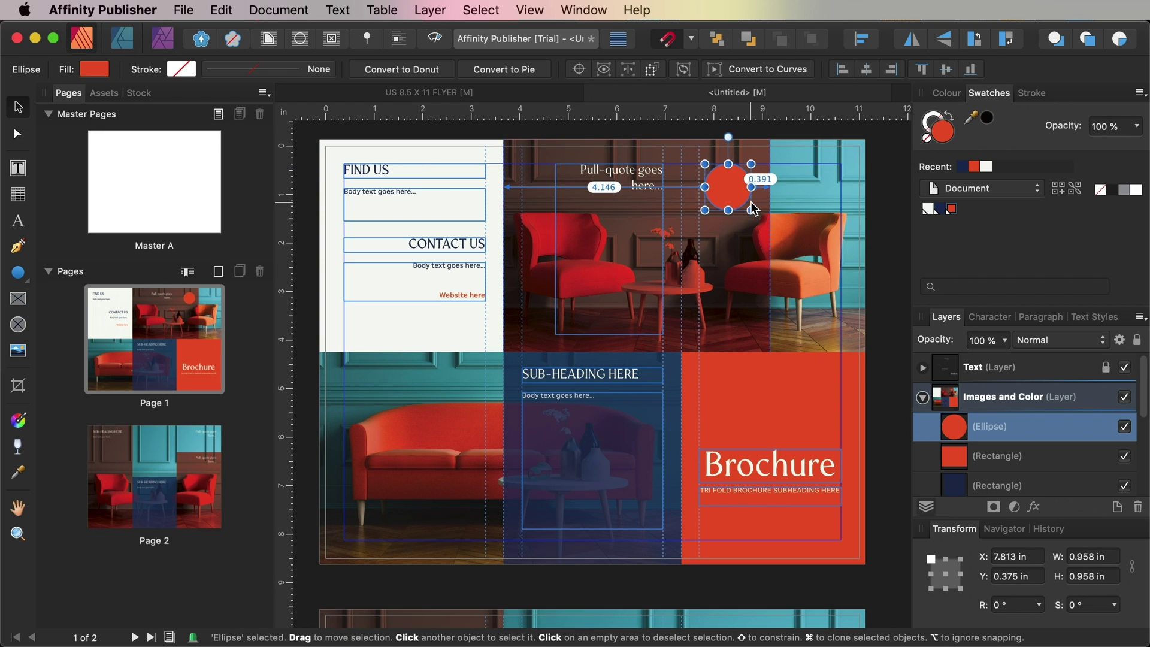
pyautogui.click(879, 235)
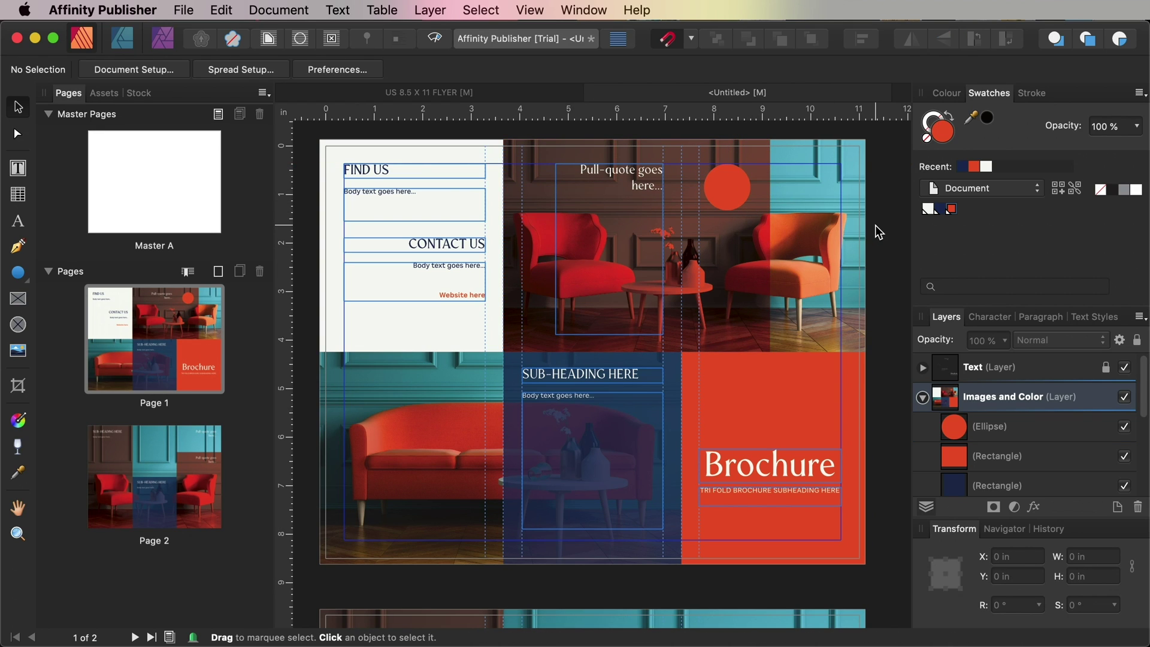
# Step: Set up a PDF export of all pages with the PDF (press ready) preset, 300 DPI and bleed included
pyautogui.click(181, 11)
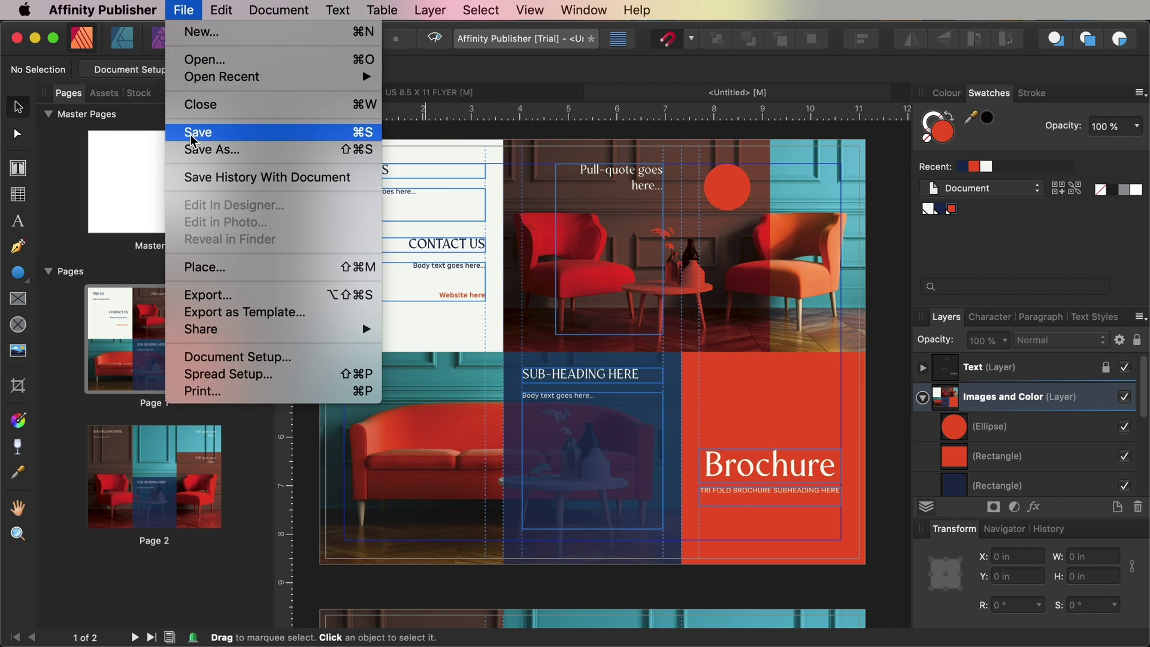
pyautogui.click(426, 127)
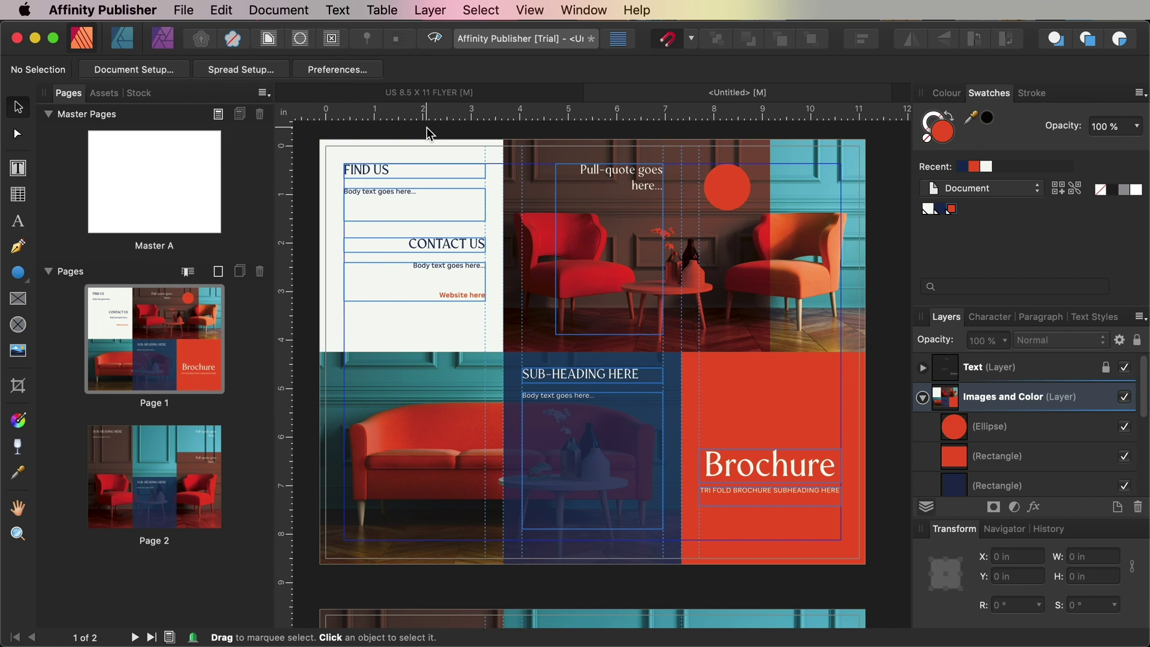
pyautogui.click(183, 10)
pyautogui.click(216, 299)
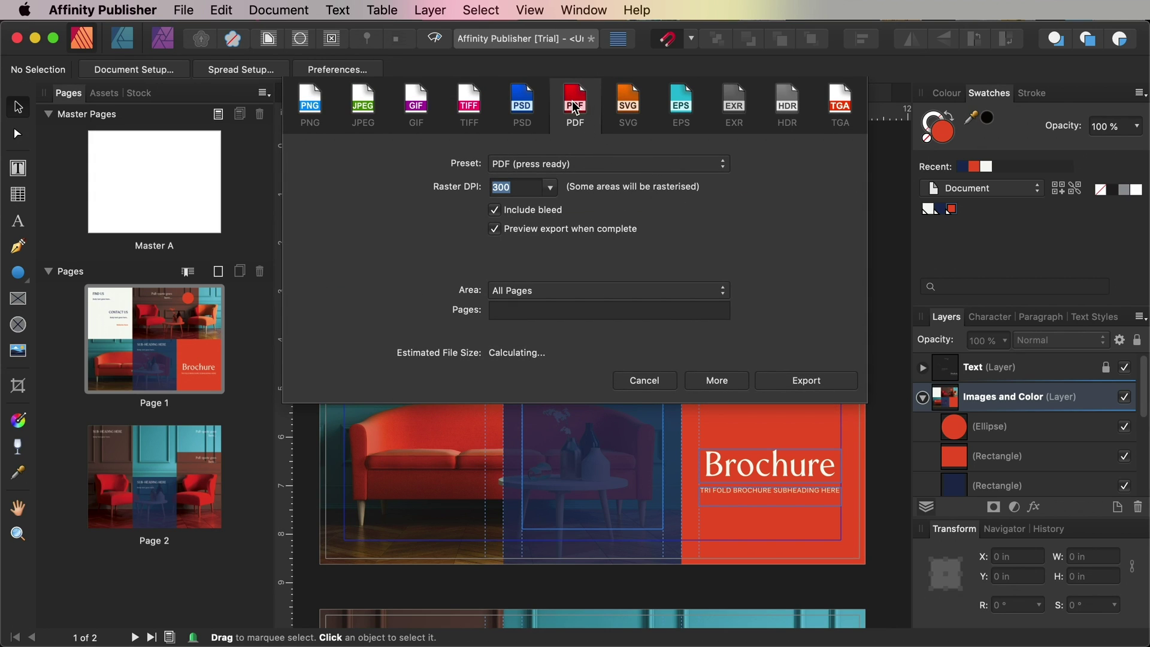
pyautogui.click(607, 168)
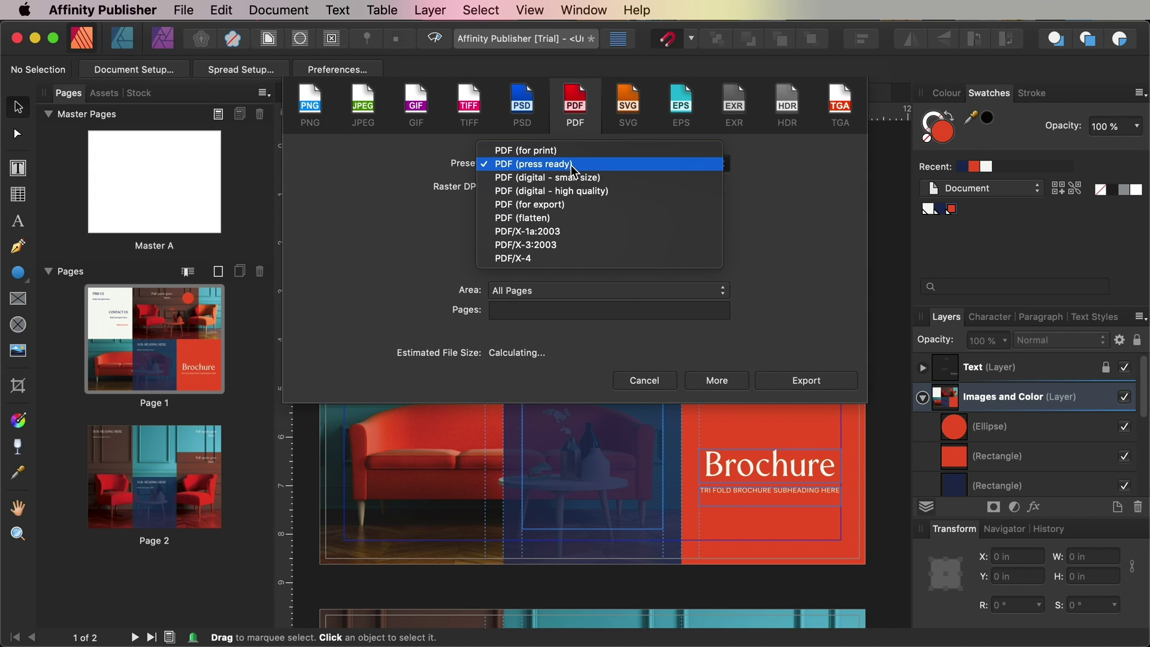
pyautogui.click(574, 164)
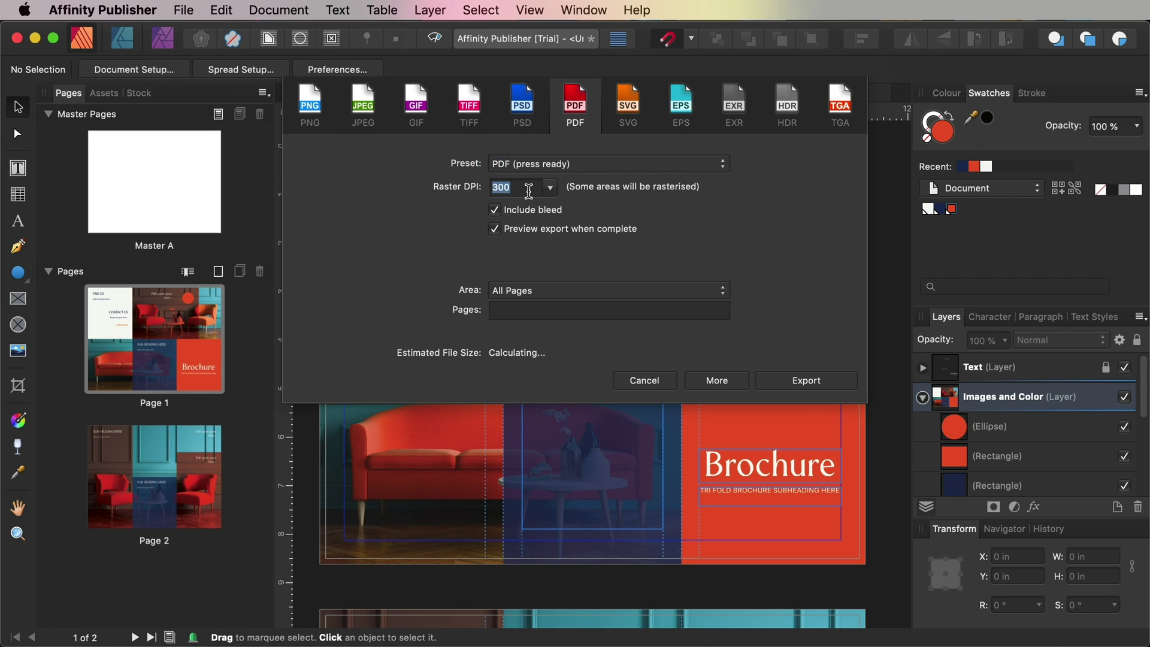
pyautogui.doubleClick(503, 187)
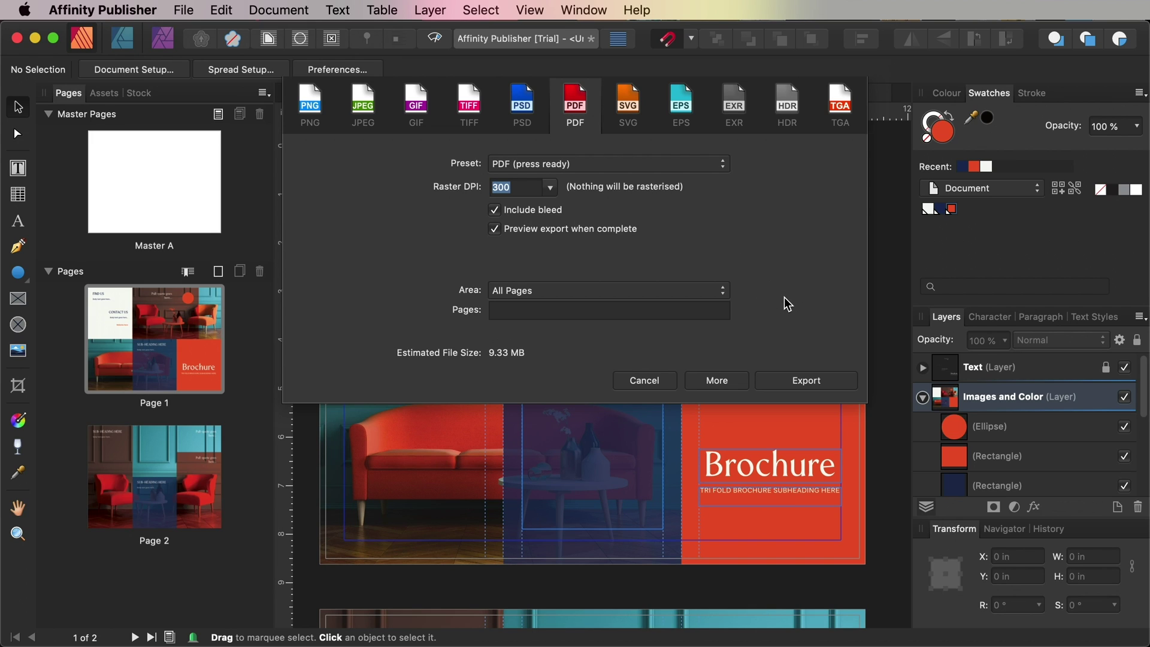
# Step: Export the brochure as a PDF named "Tri Fold Brochure for Print"
pyautogui.click(779, 380)
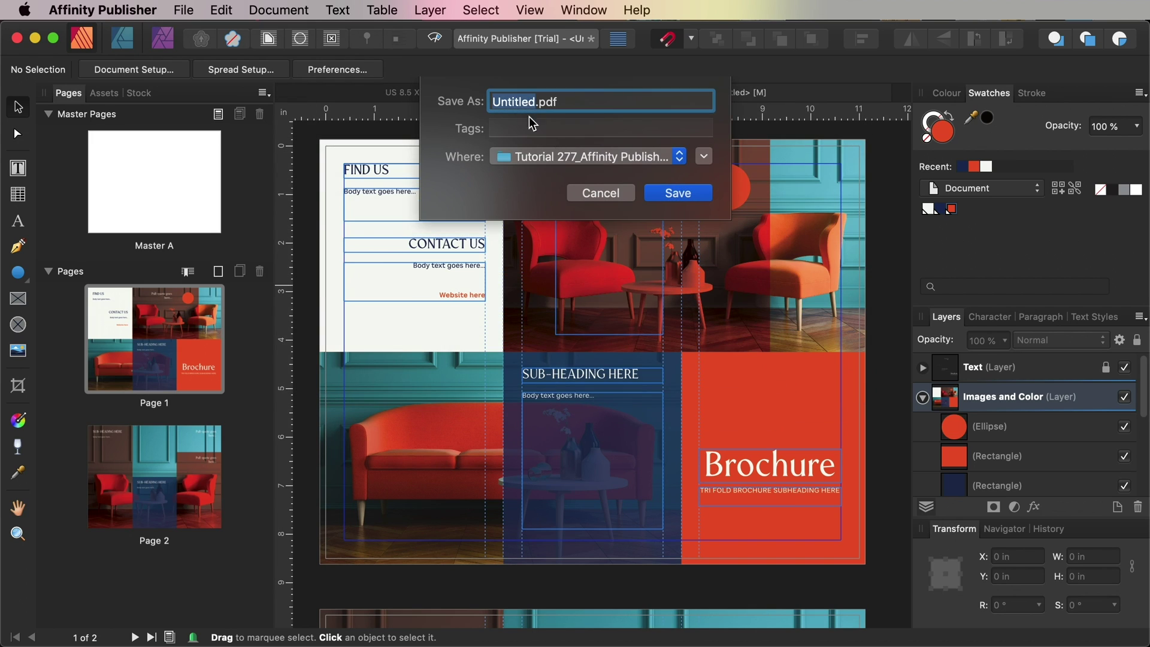
pyautogui.write('Tri Fold Brochure for Print')
pyautogui.click(663, 194)
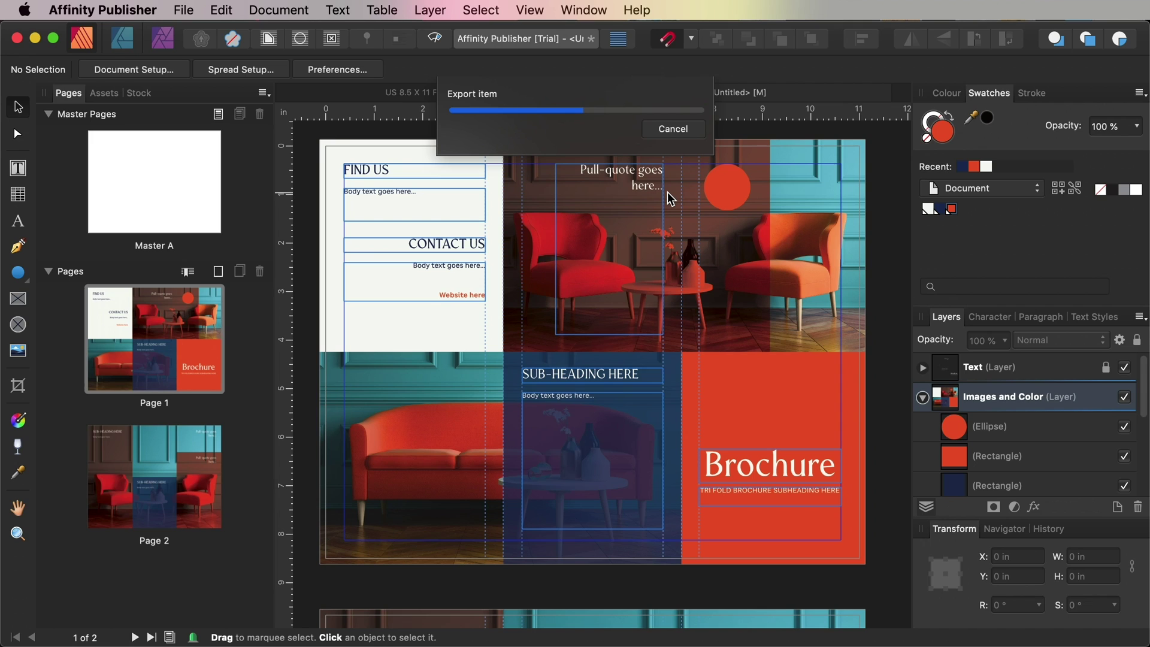